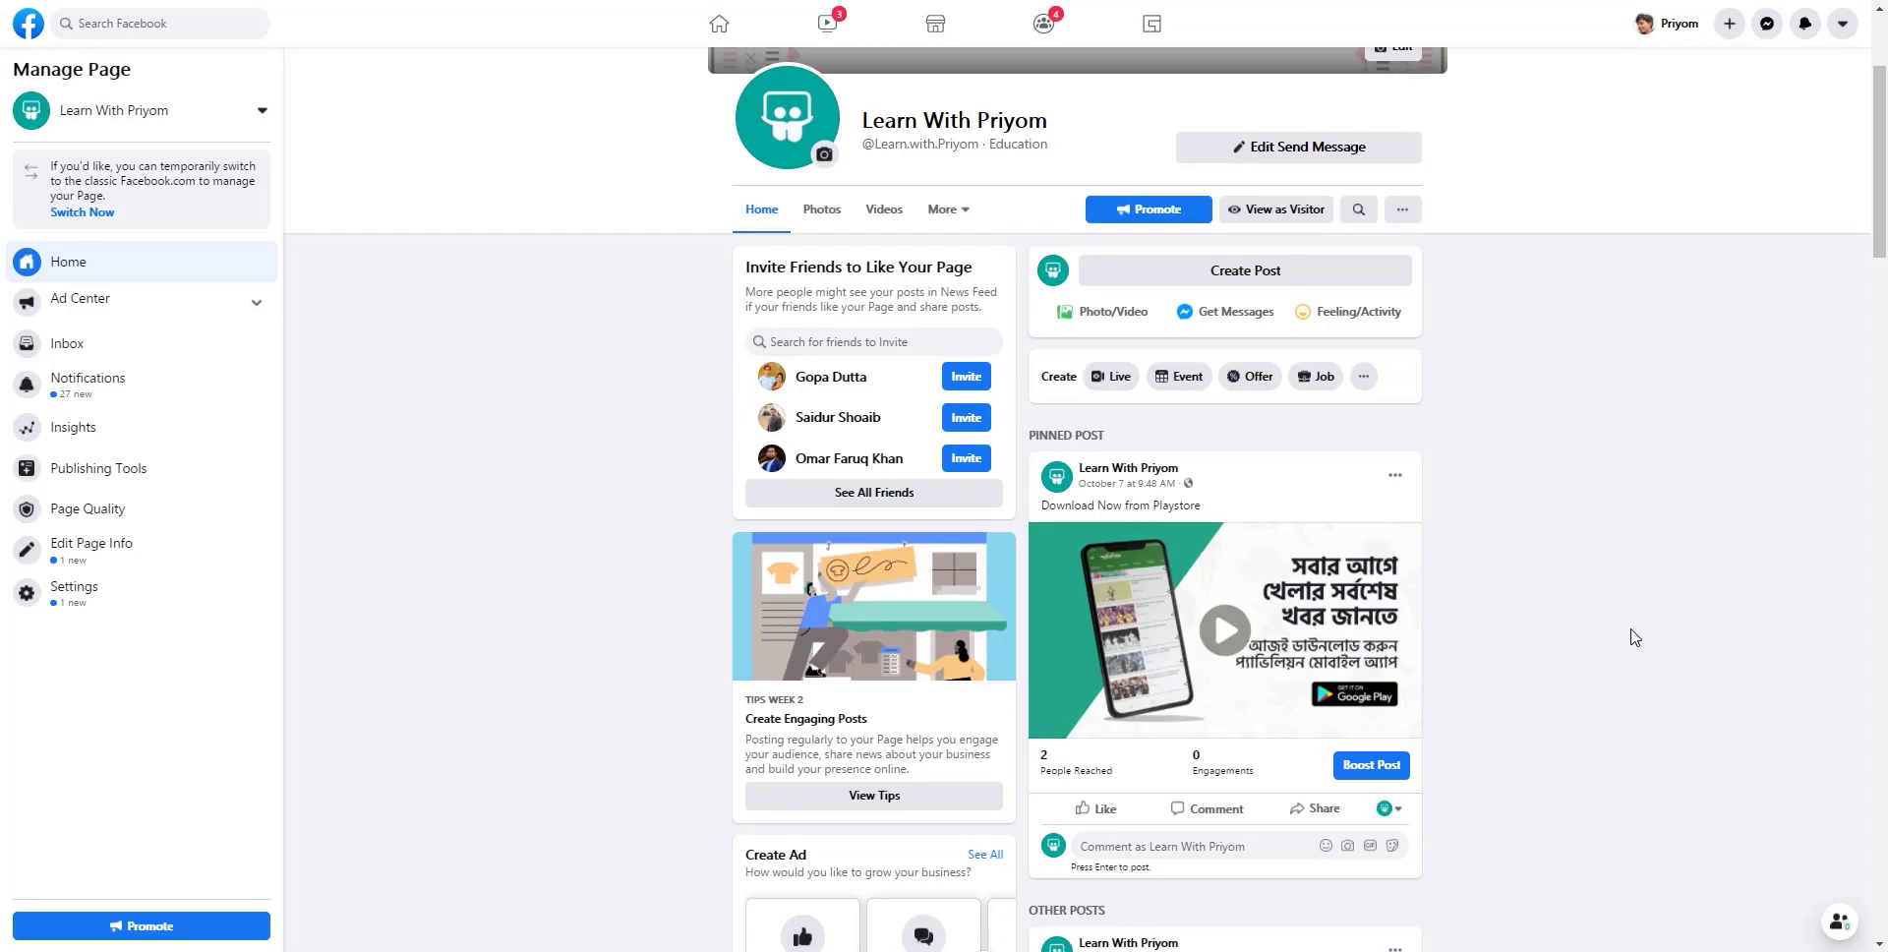
Open the job creation form from the Facebook Page and look through its fields.
click(1314, 381)
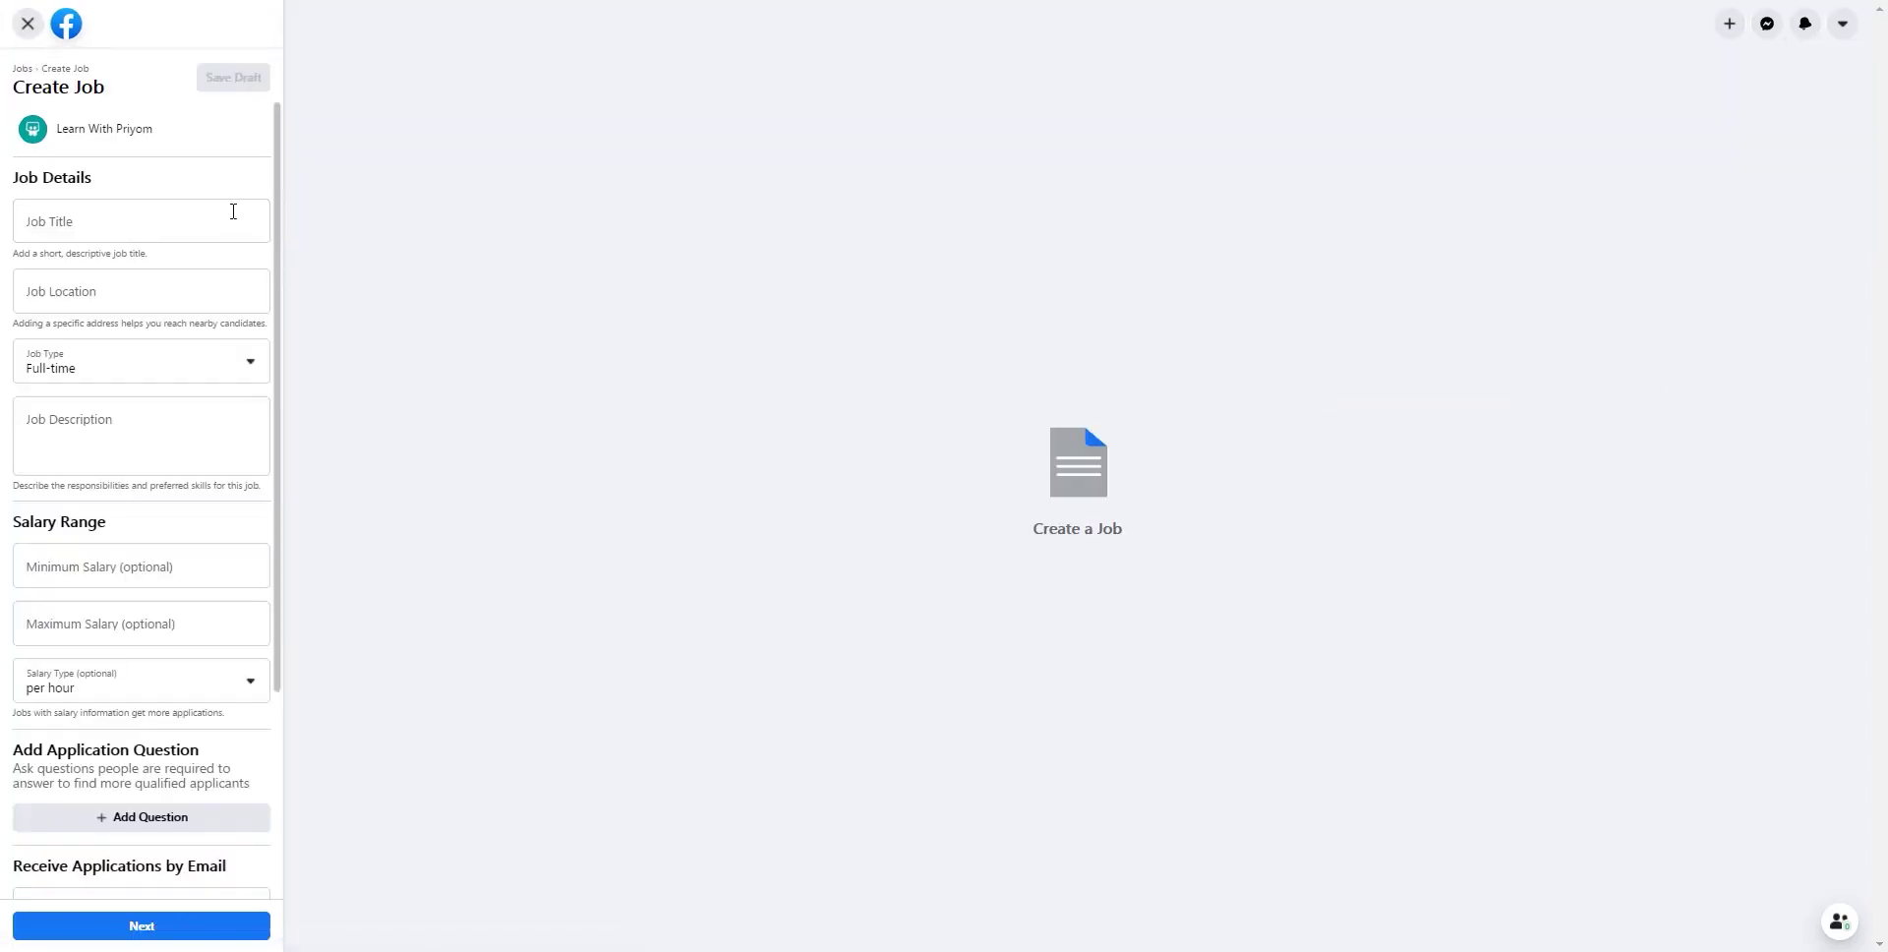
scroll(175, 513, down, 5)
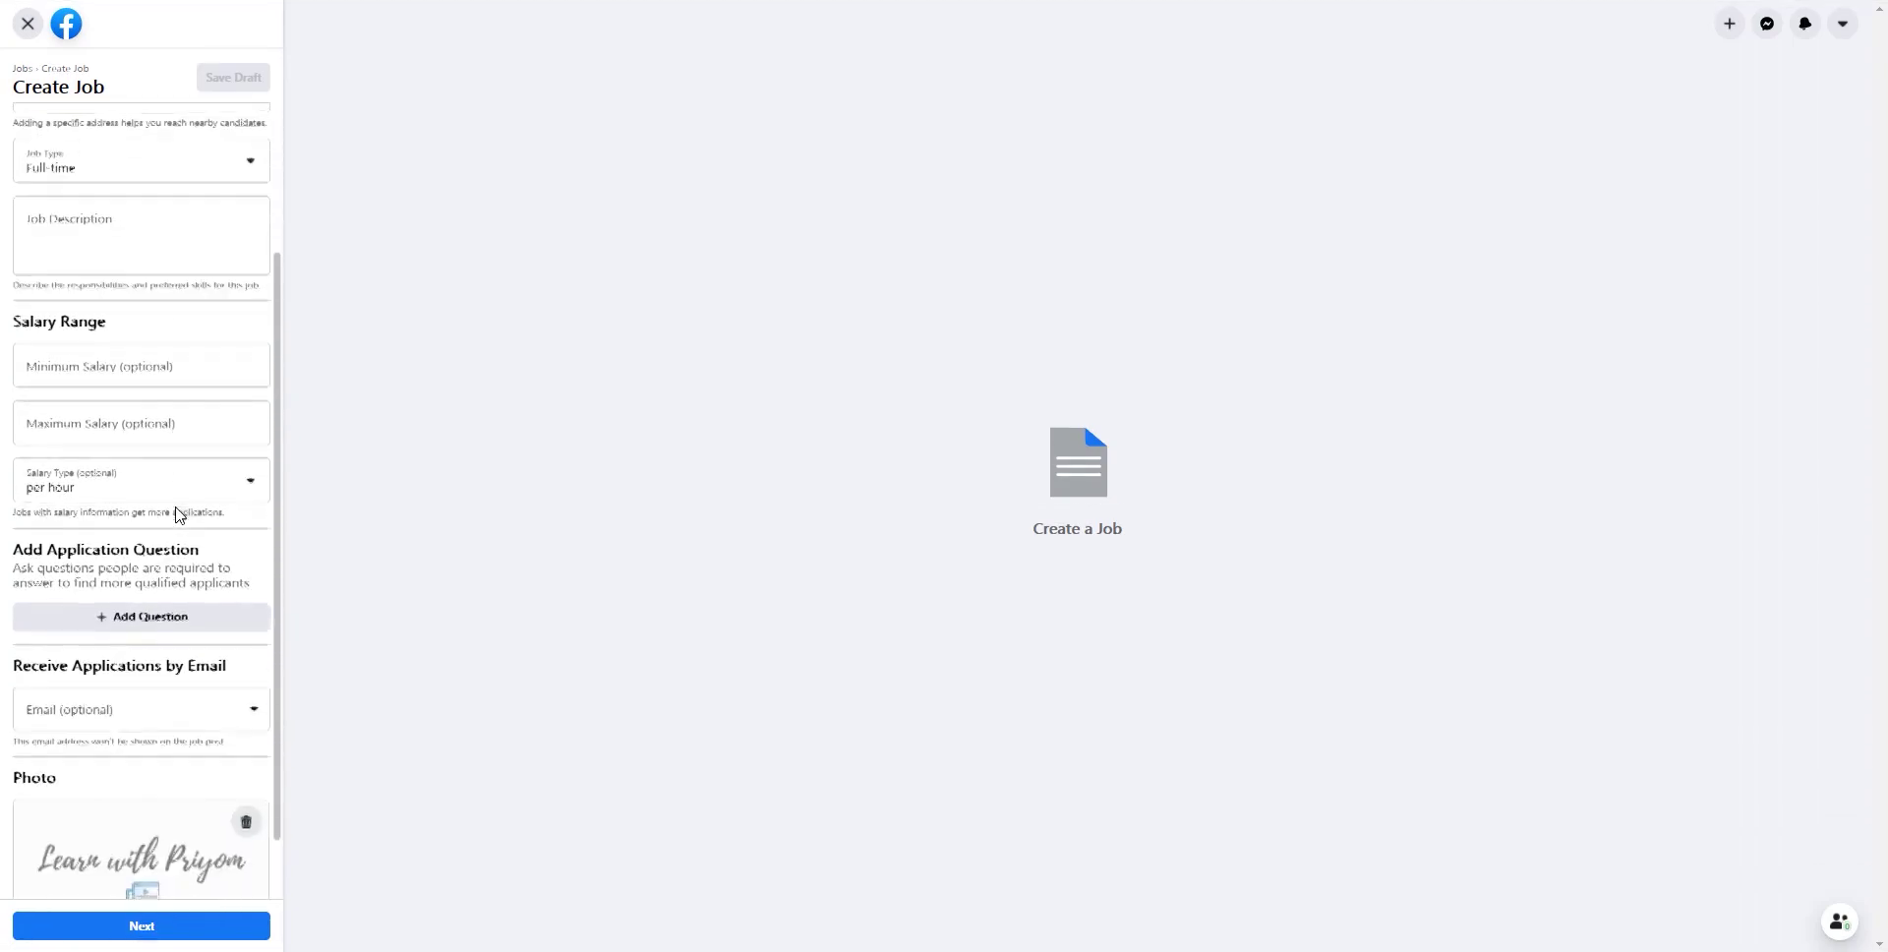
scroll(175, 506, up, 5)
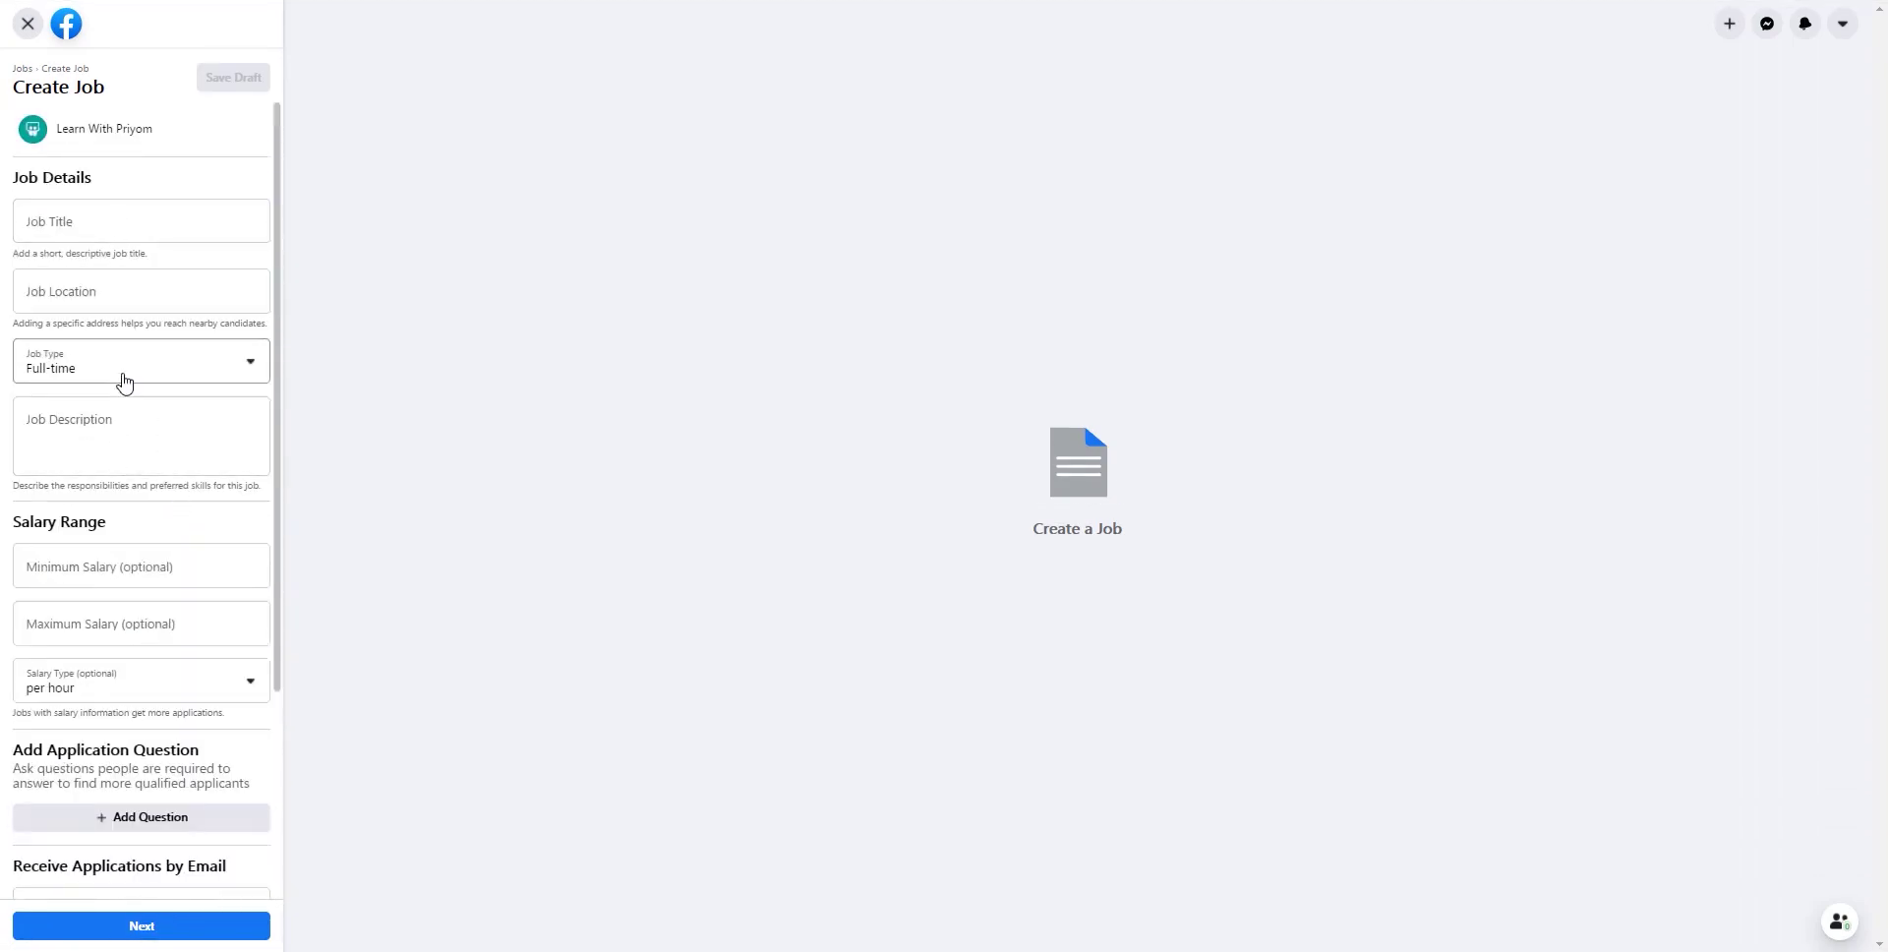
scroll(145, 712, down, 3)
scroll(143, 730, up, 3)
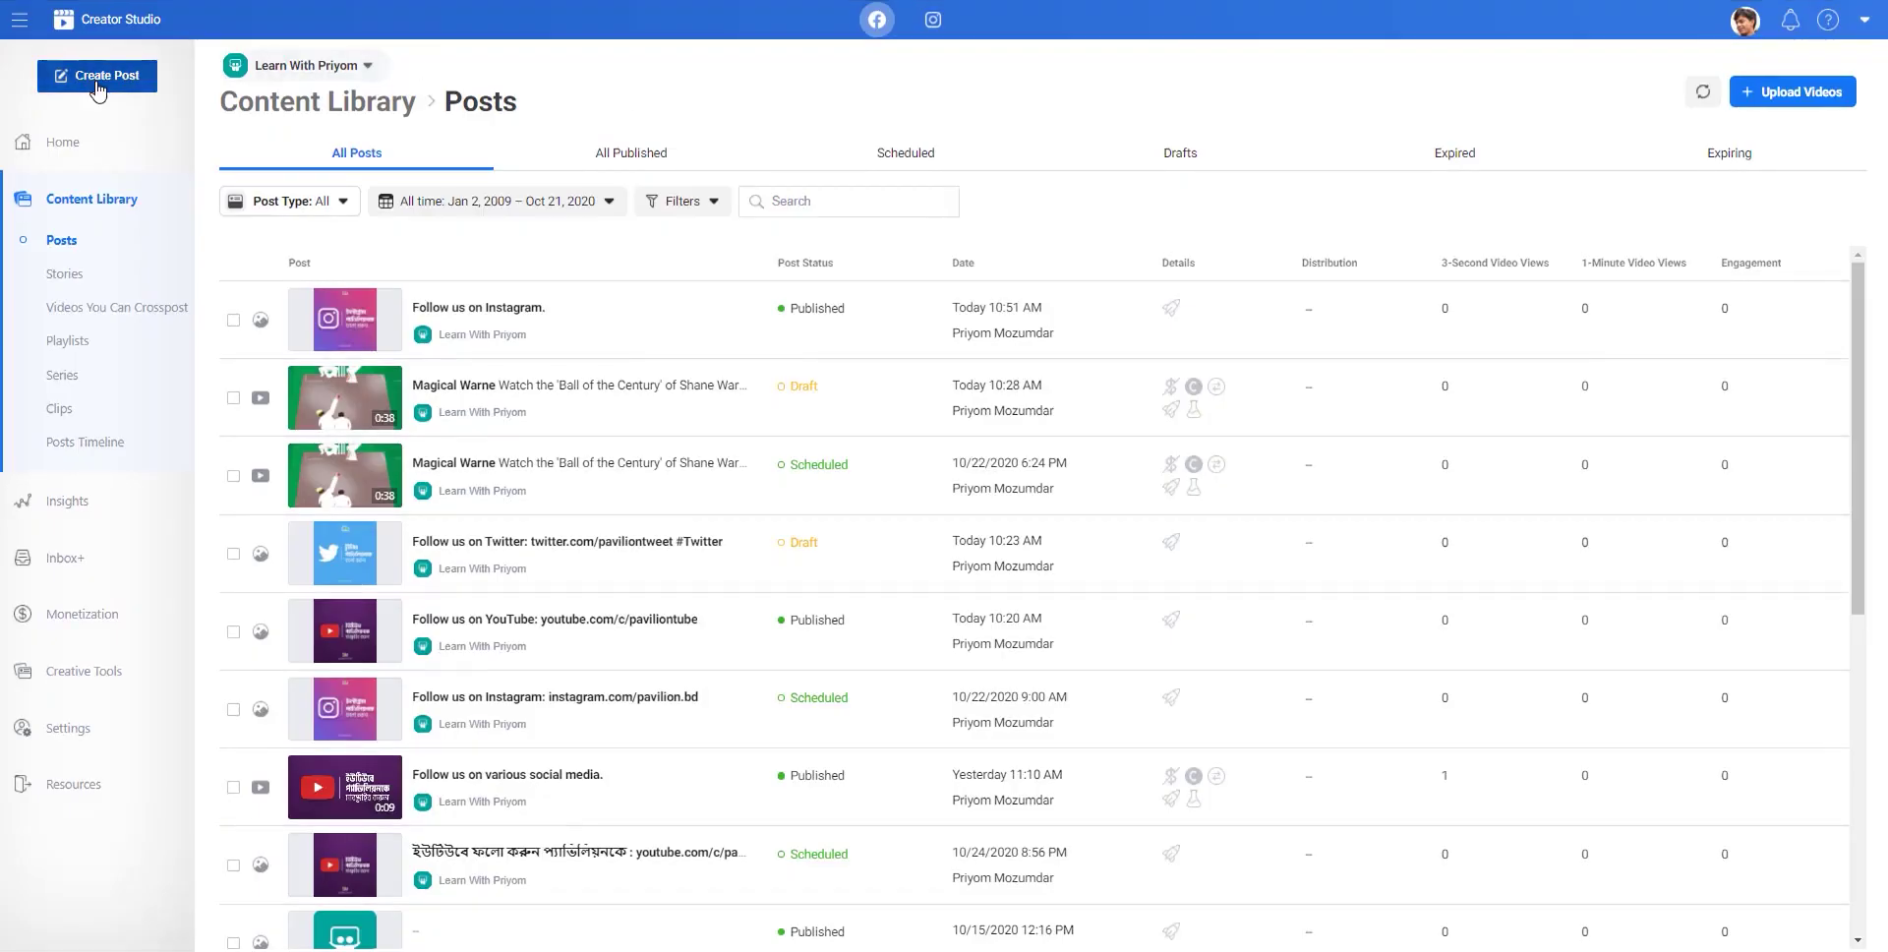
Switch to Creator Studio, start a new post as a job, and look through the job form.
click(97, 85)
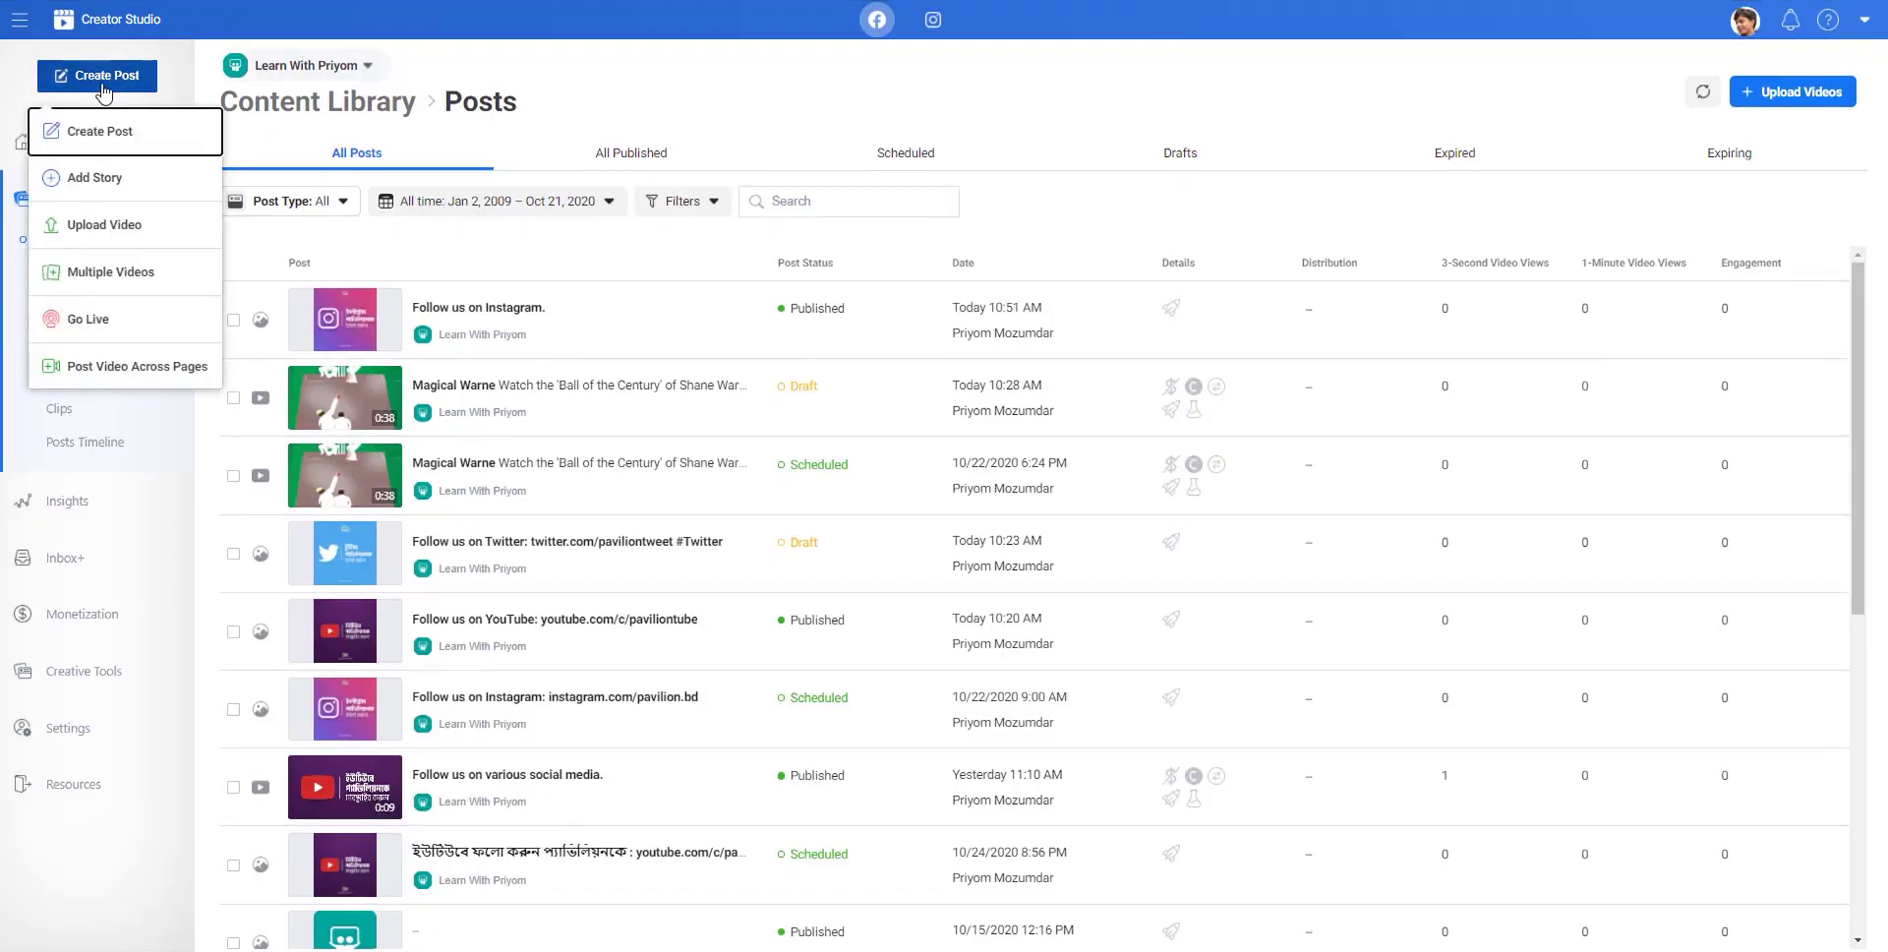
click(99, 130)
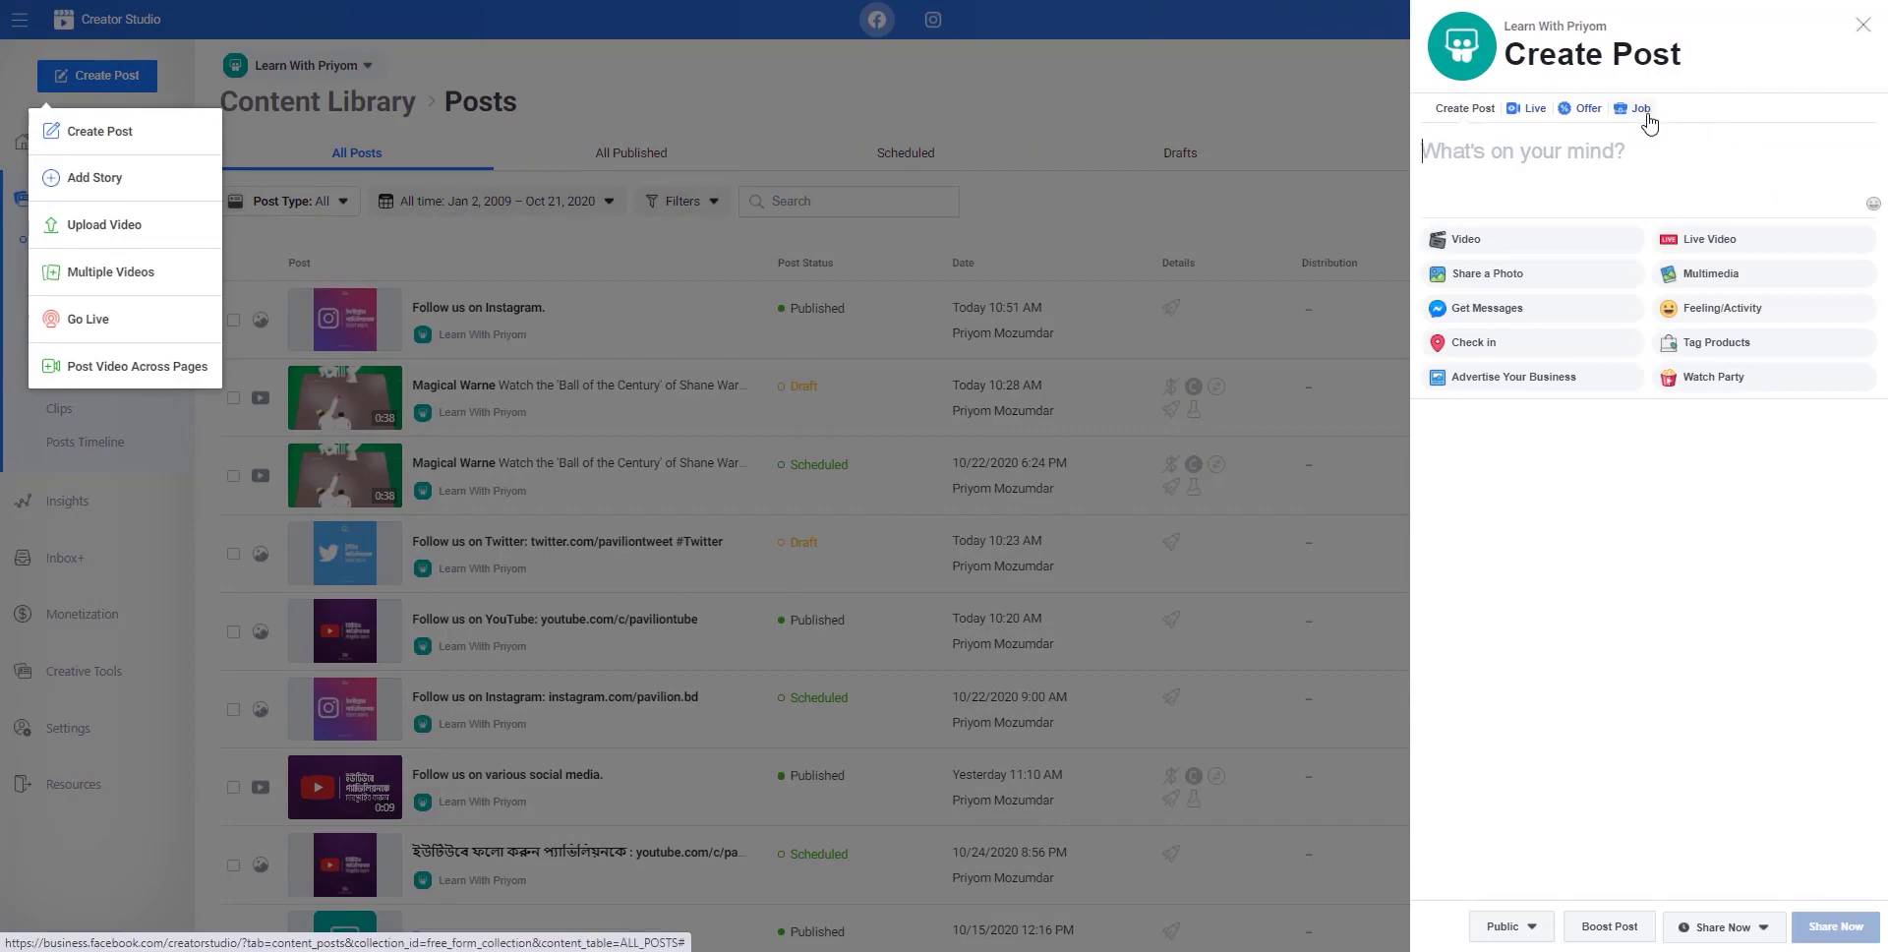
click(1645, 114)
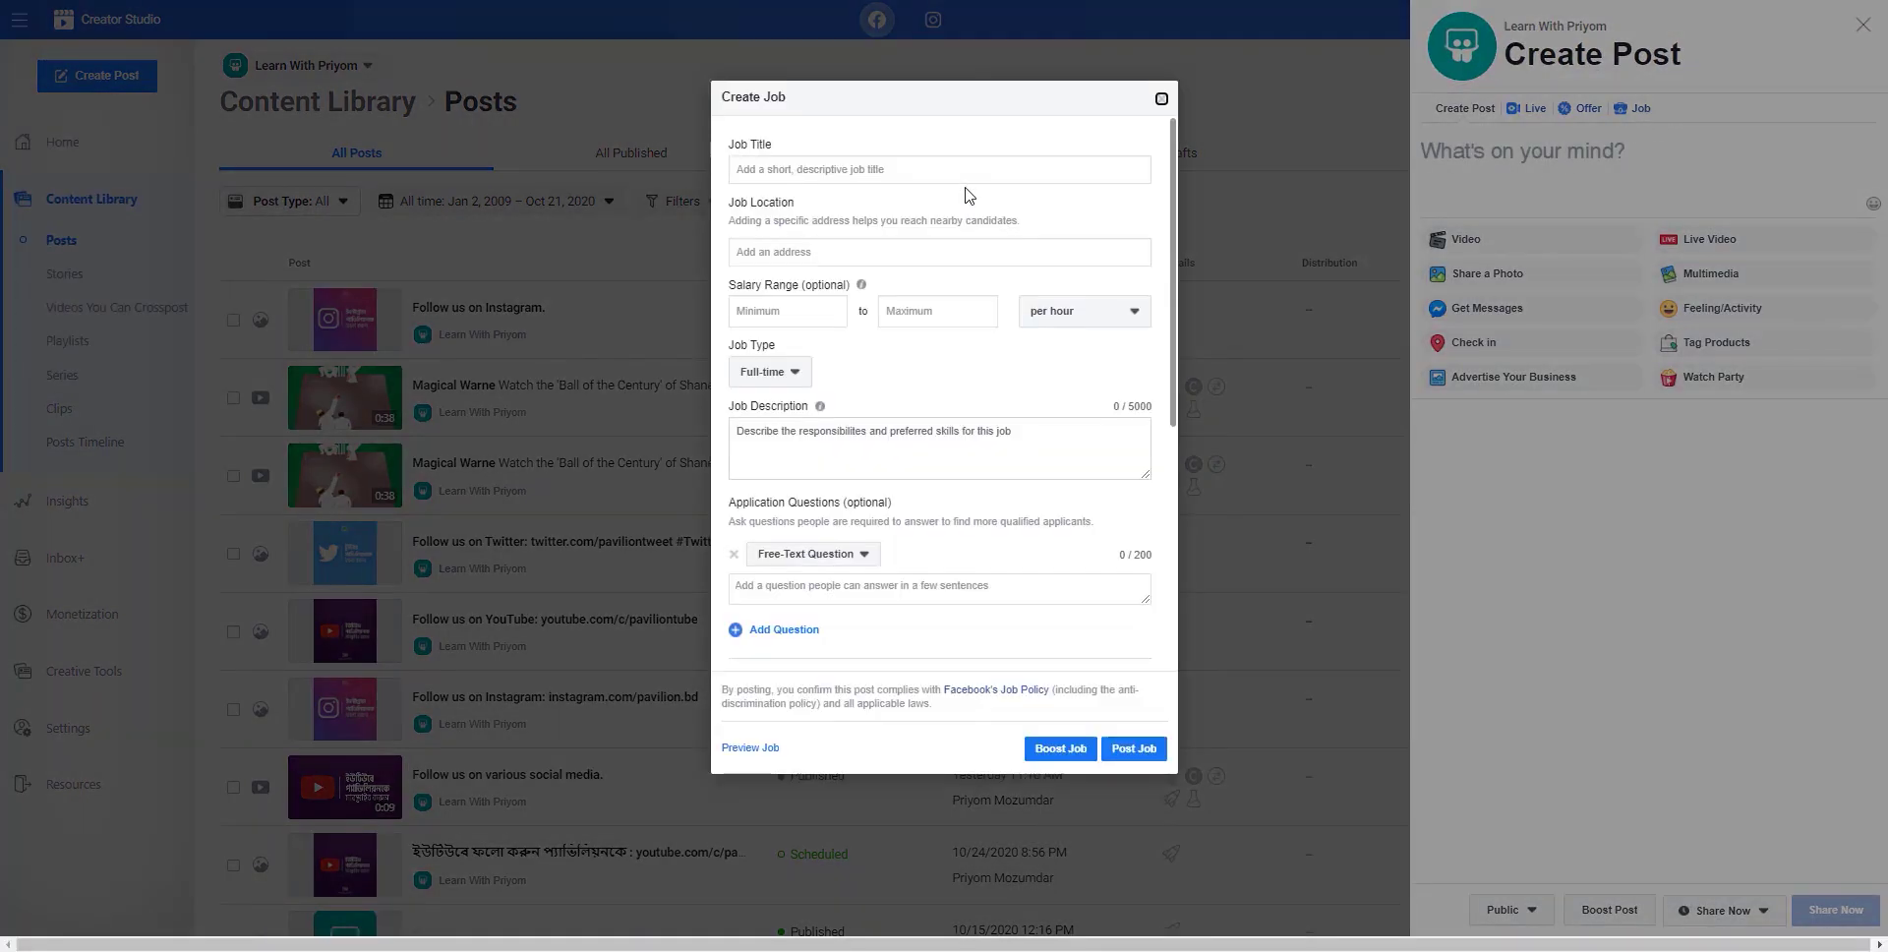
scroll(947, 501, down, 5)
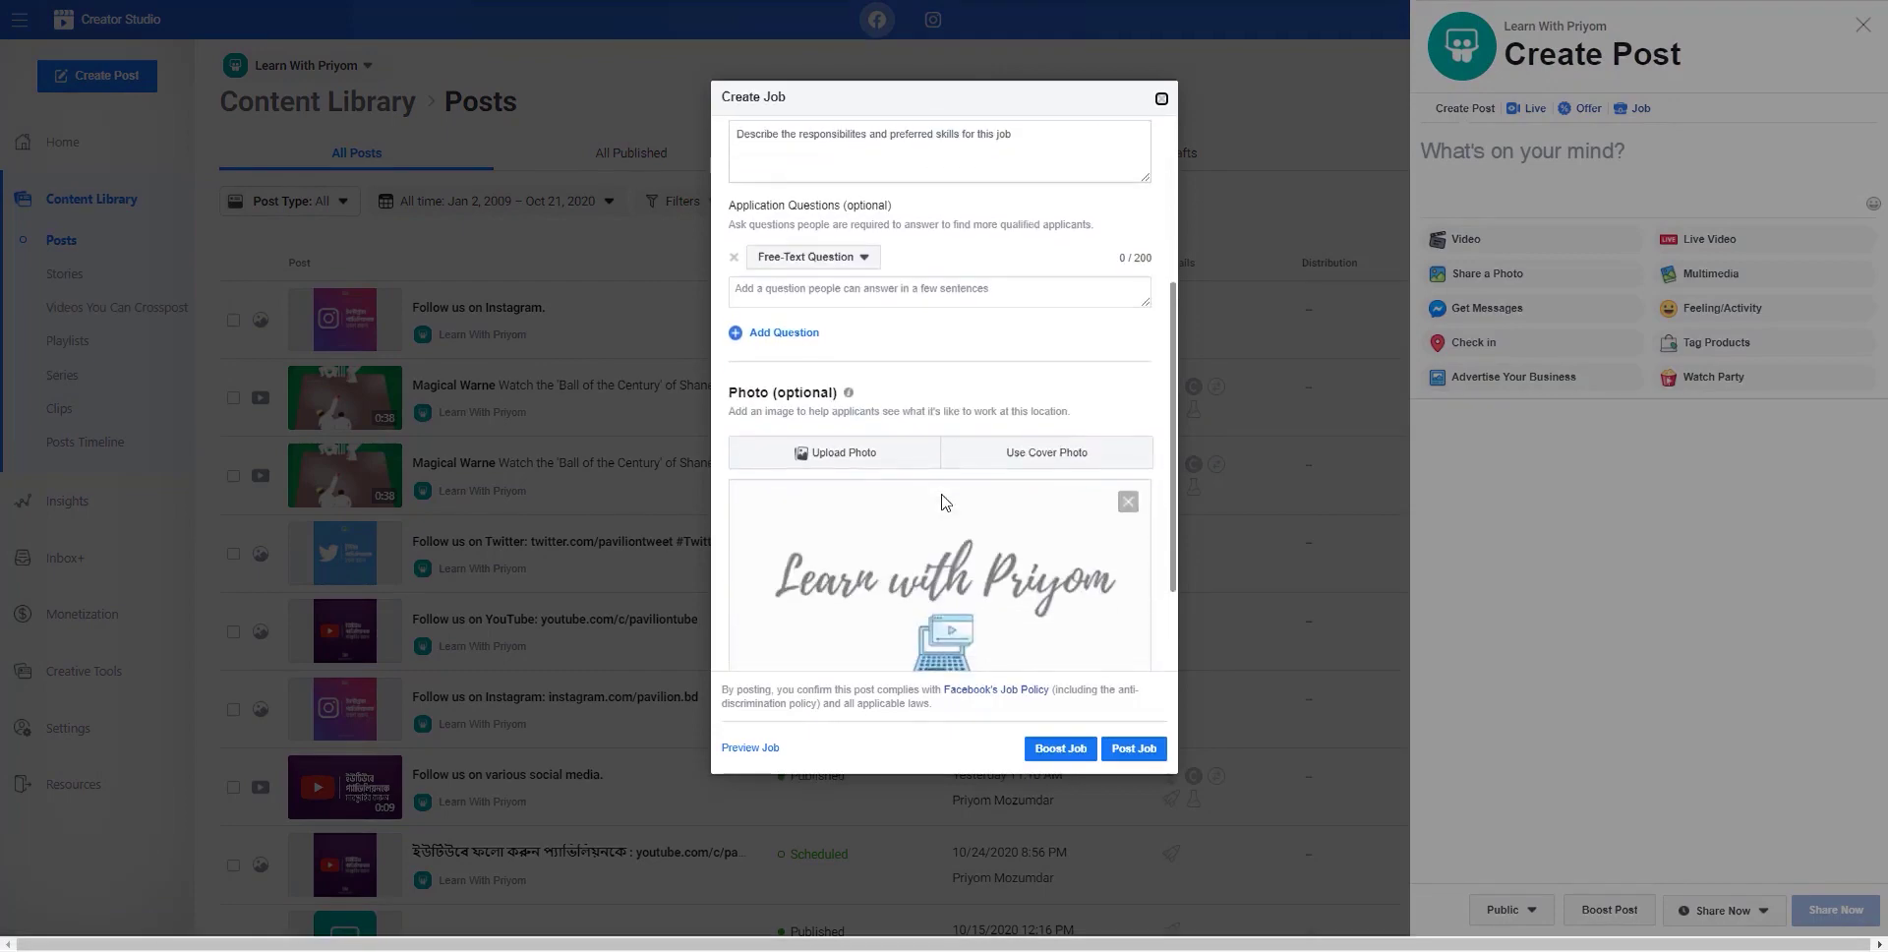
scroll(941, 502, up, 5)
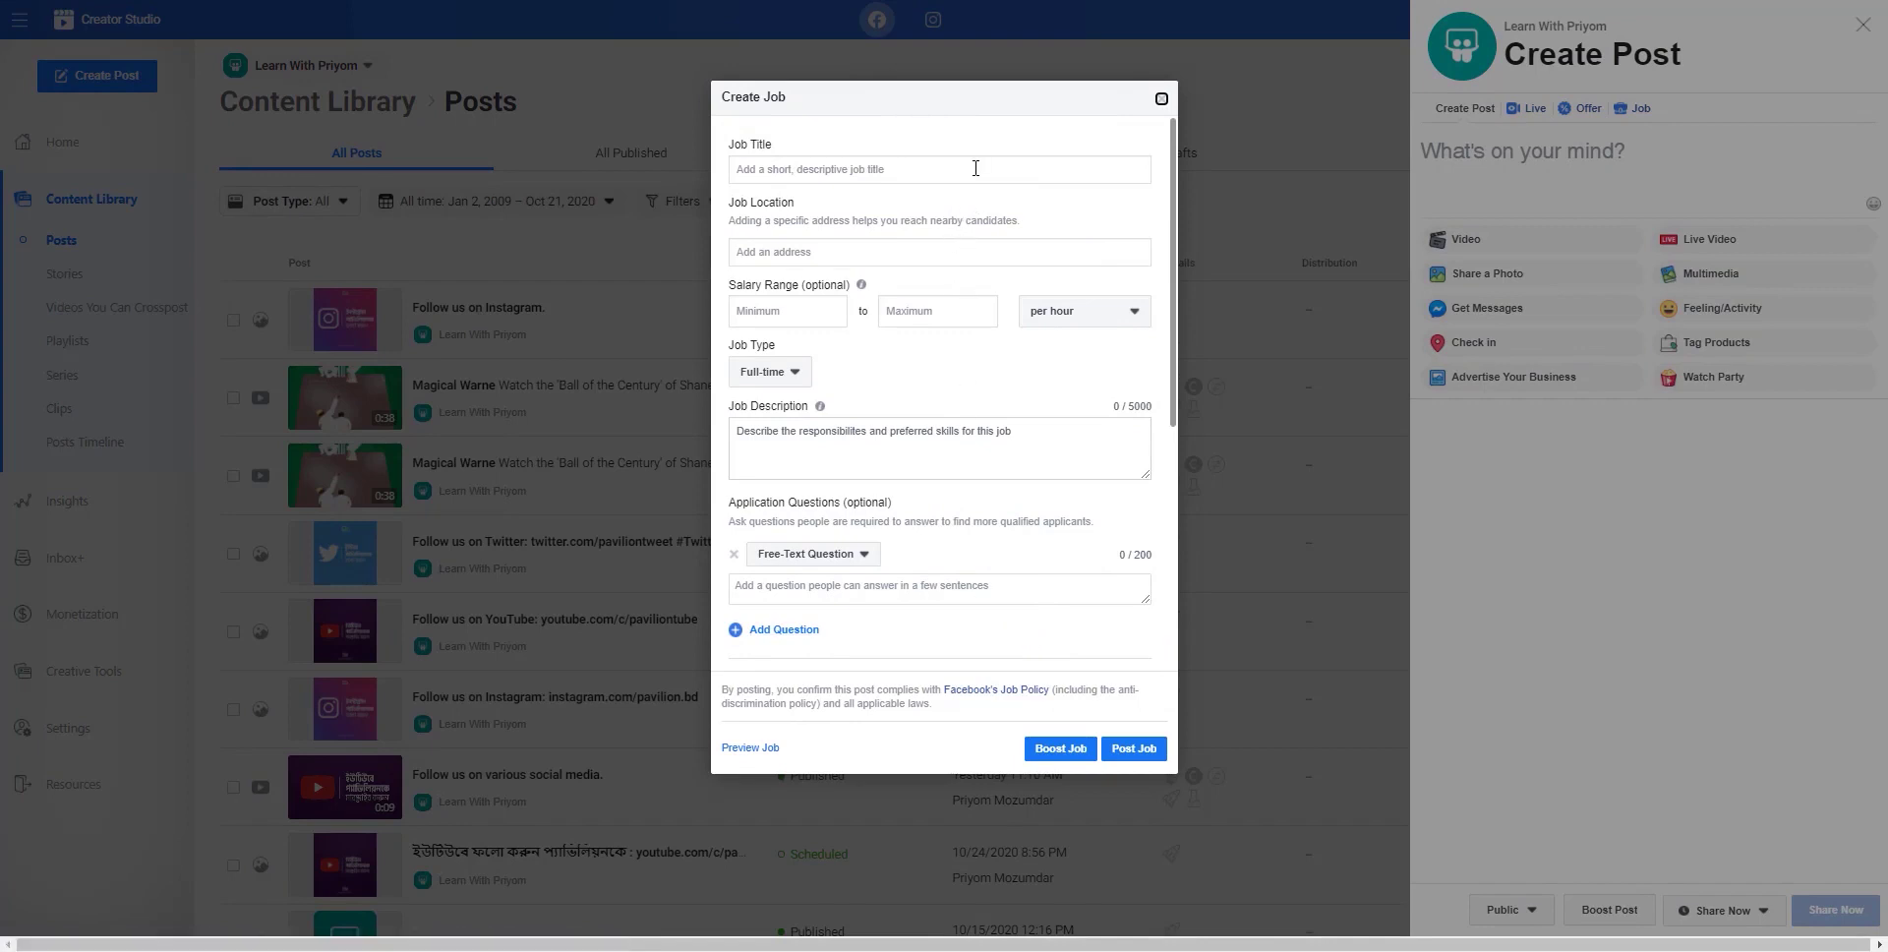
Title the job "Motion Graphics Designer (Project Basis)" and set its location to "Kalabgan, Dhaka" in the city Dhaka, Bangladesh.
click(975, 168)
text(Motion Graphics Designer (Project Basis))
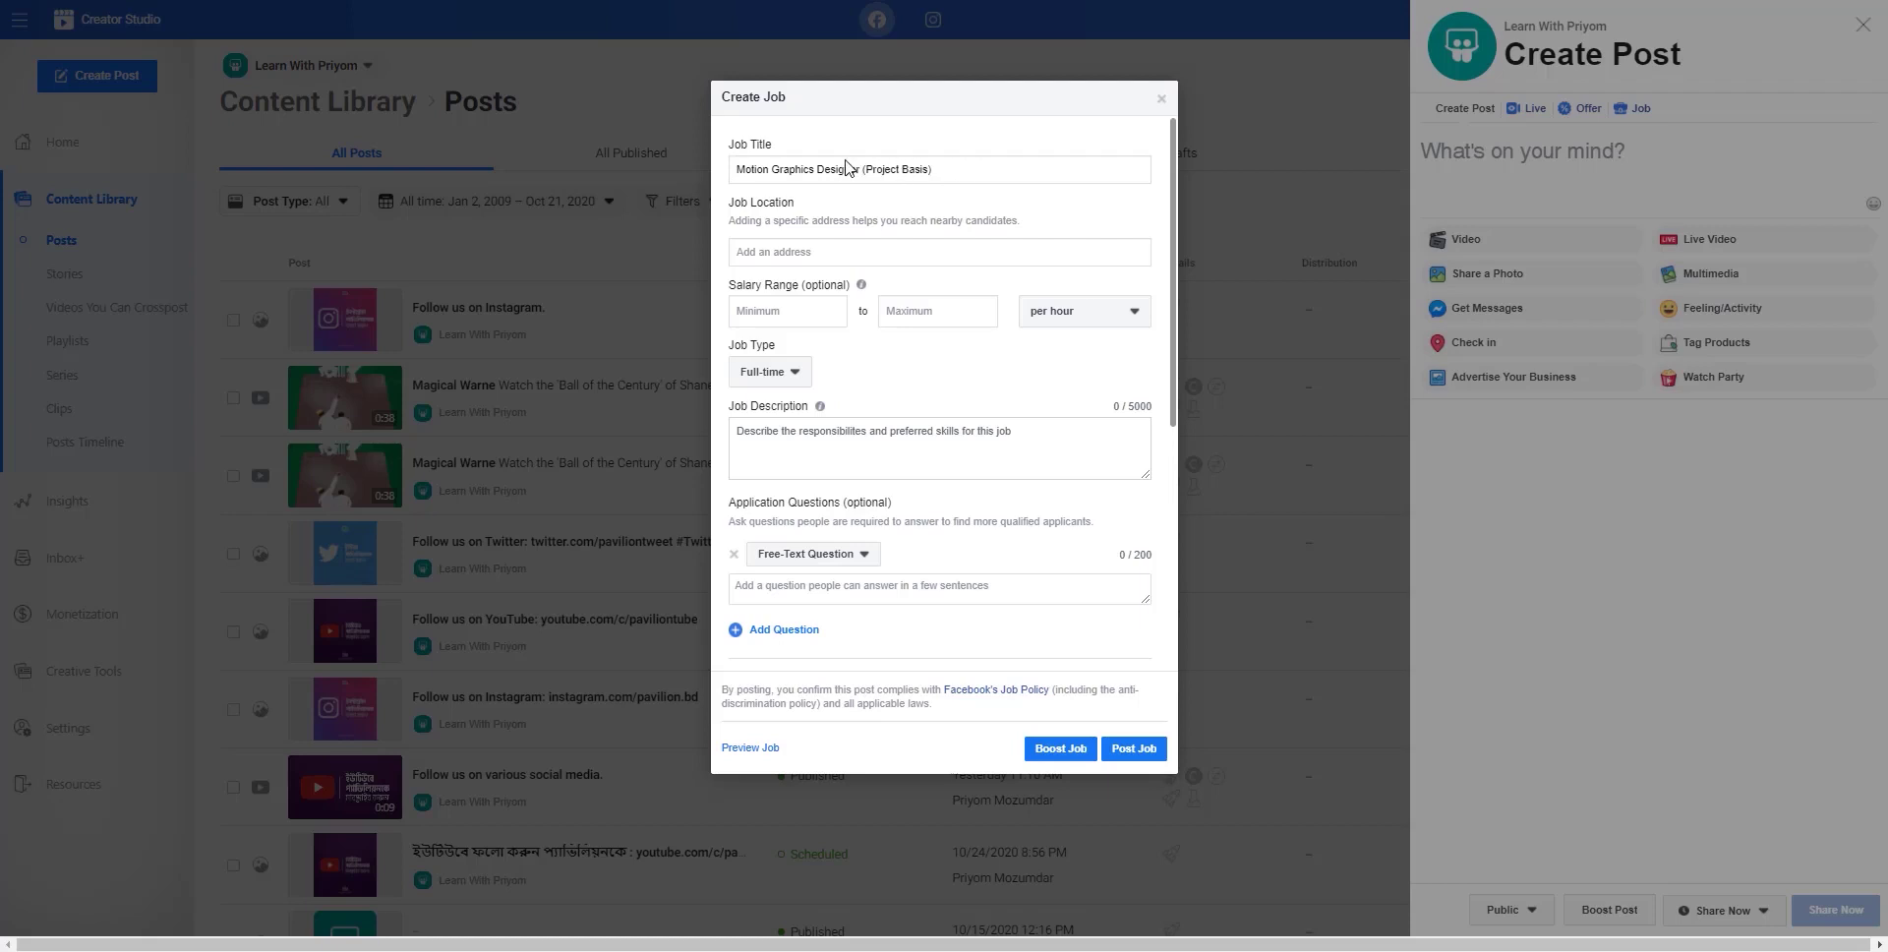
click(825, 255)
text(Kalabgan, Dhaka)
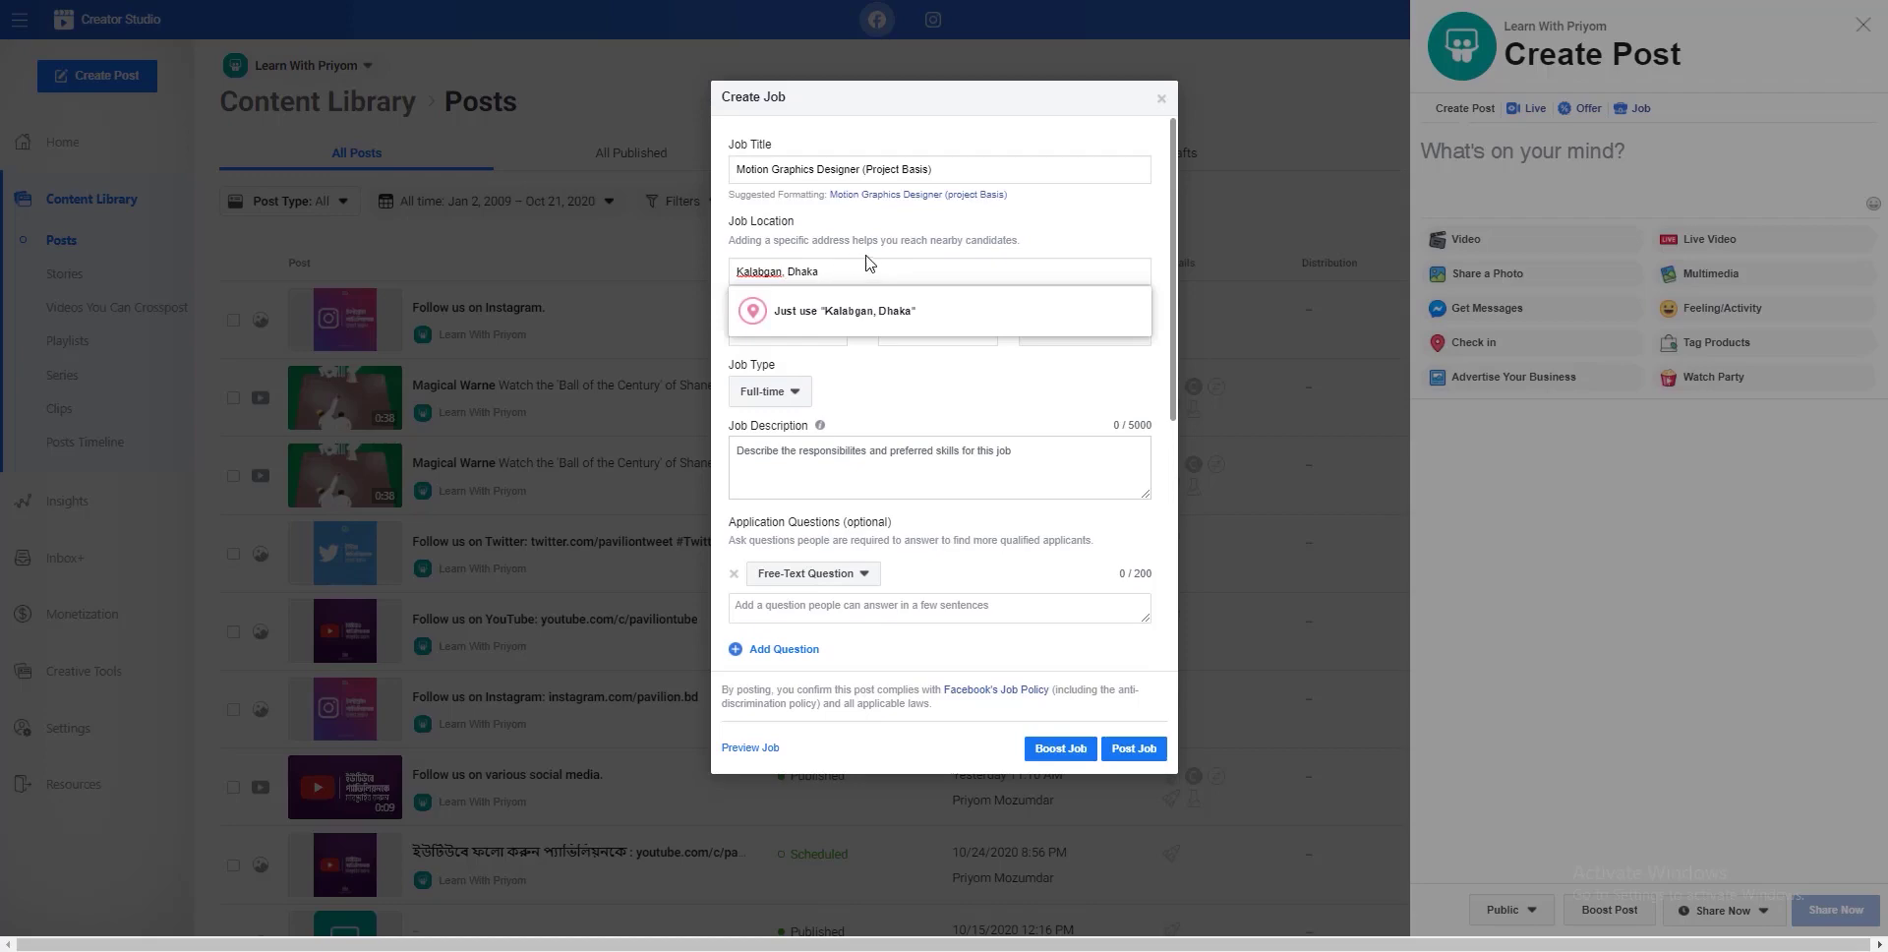
click(852, 312)
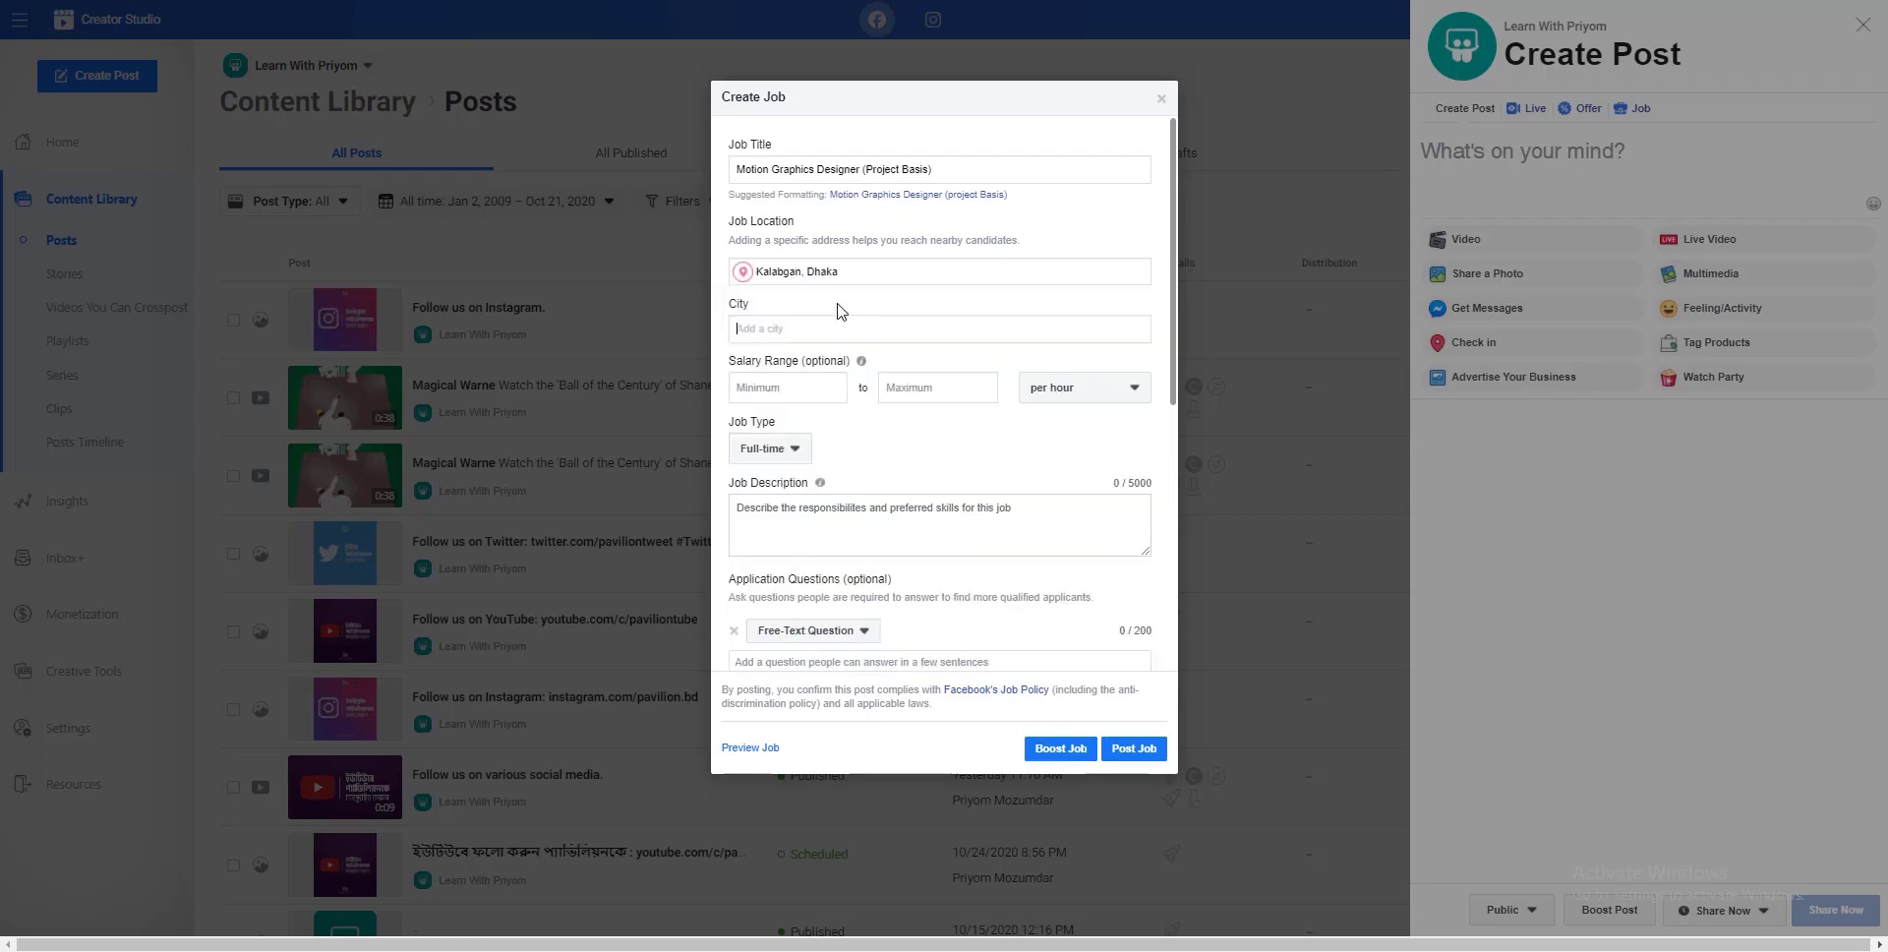
text(Dhaka)
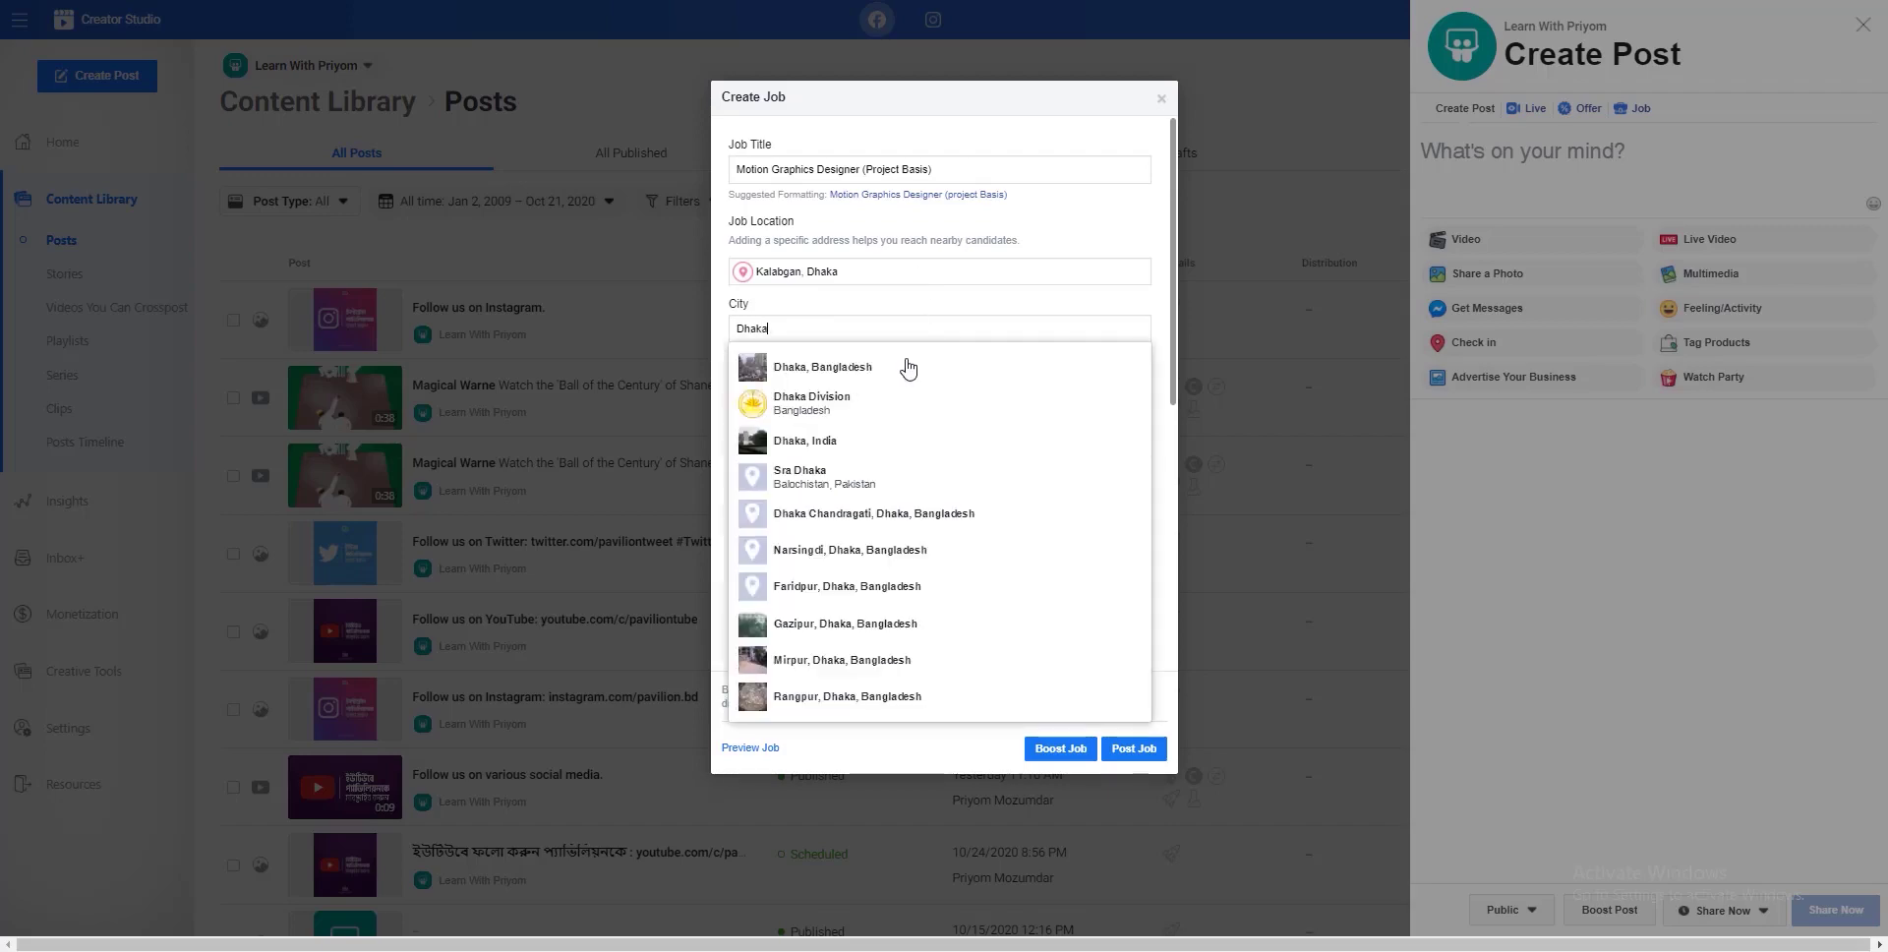
key(Down)
key(Return)
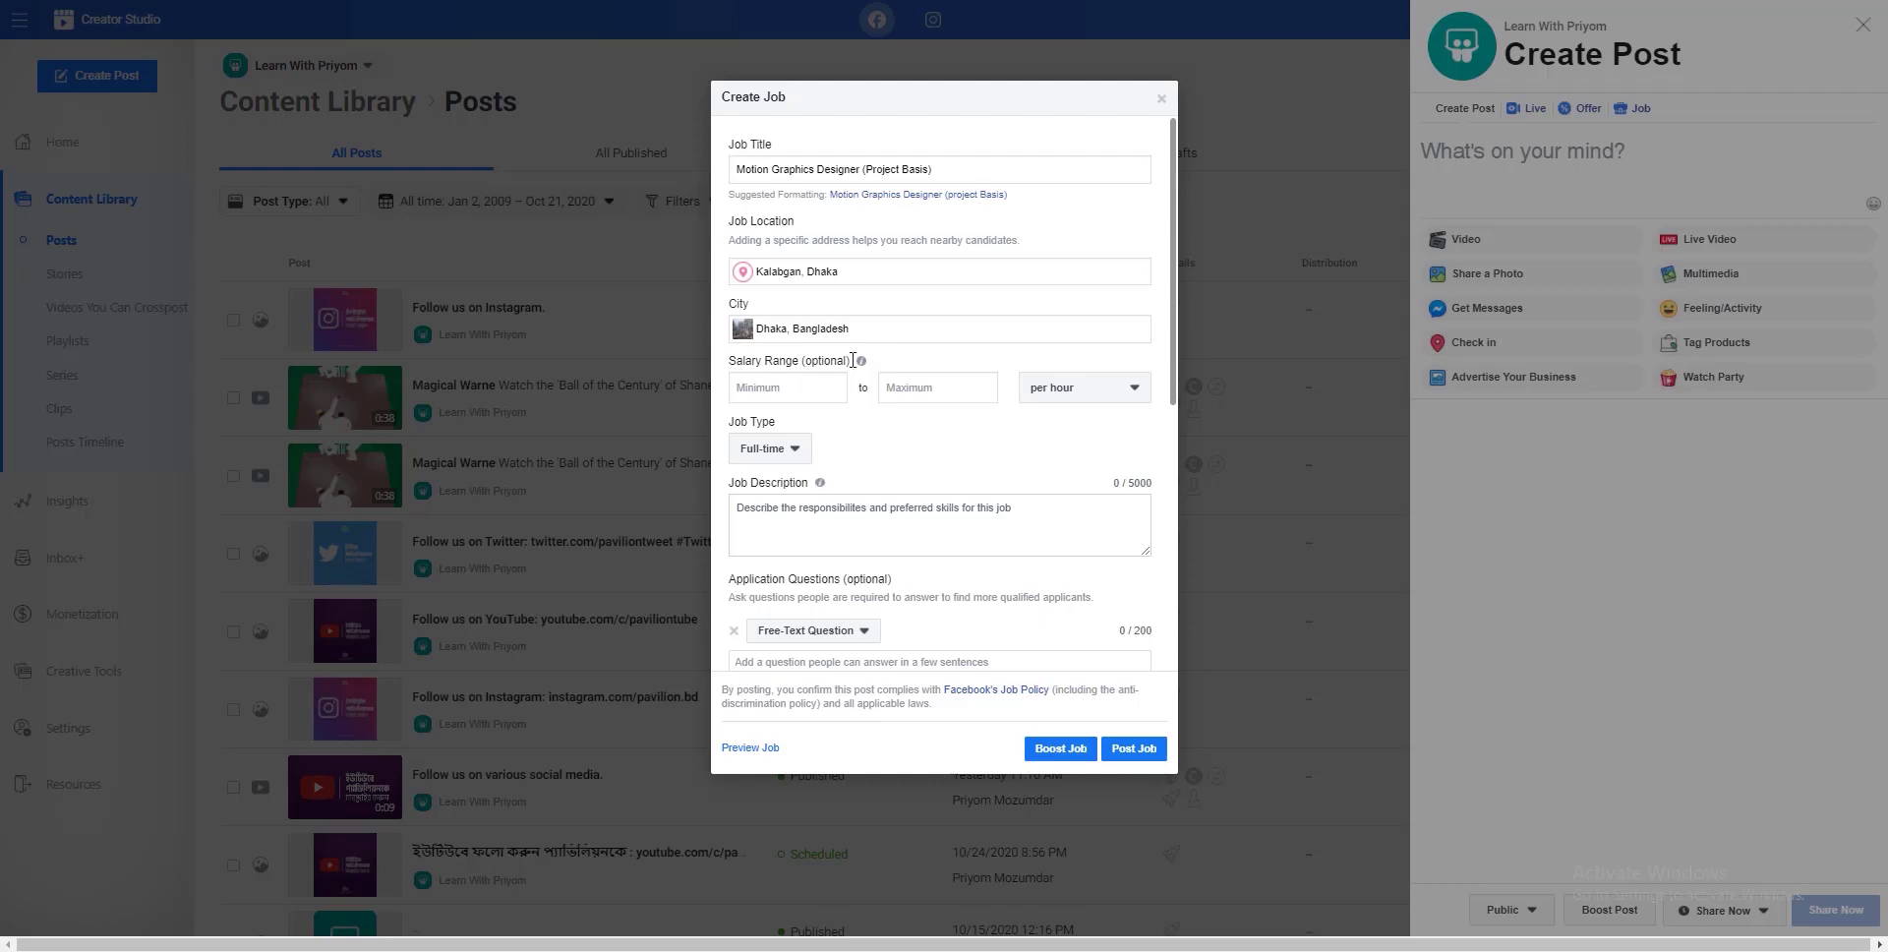
Set the salary range to 15000 to 25000 per month and the job type to Contract.
click(1079, 393)
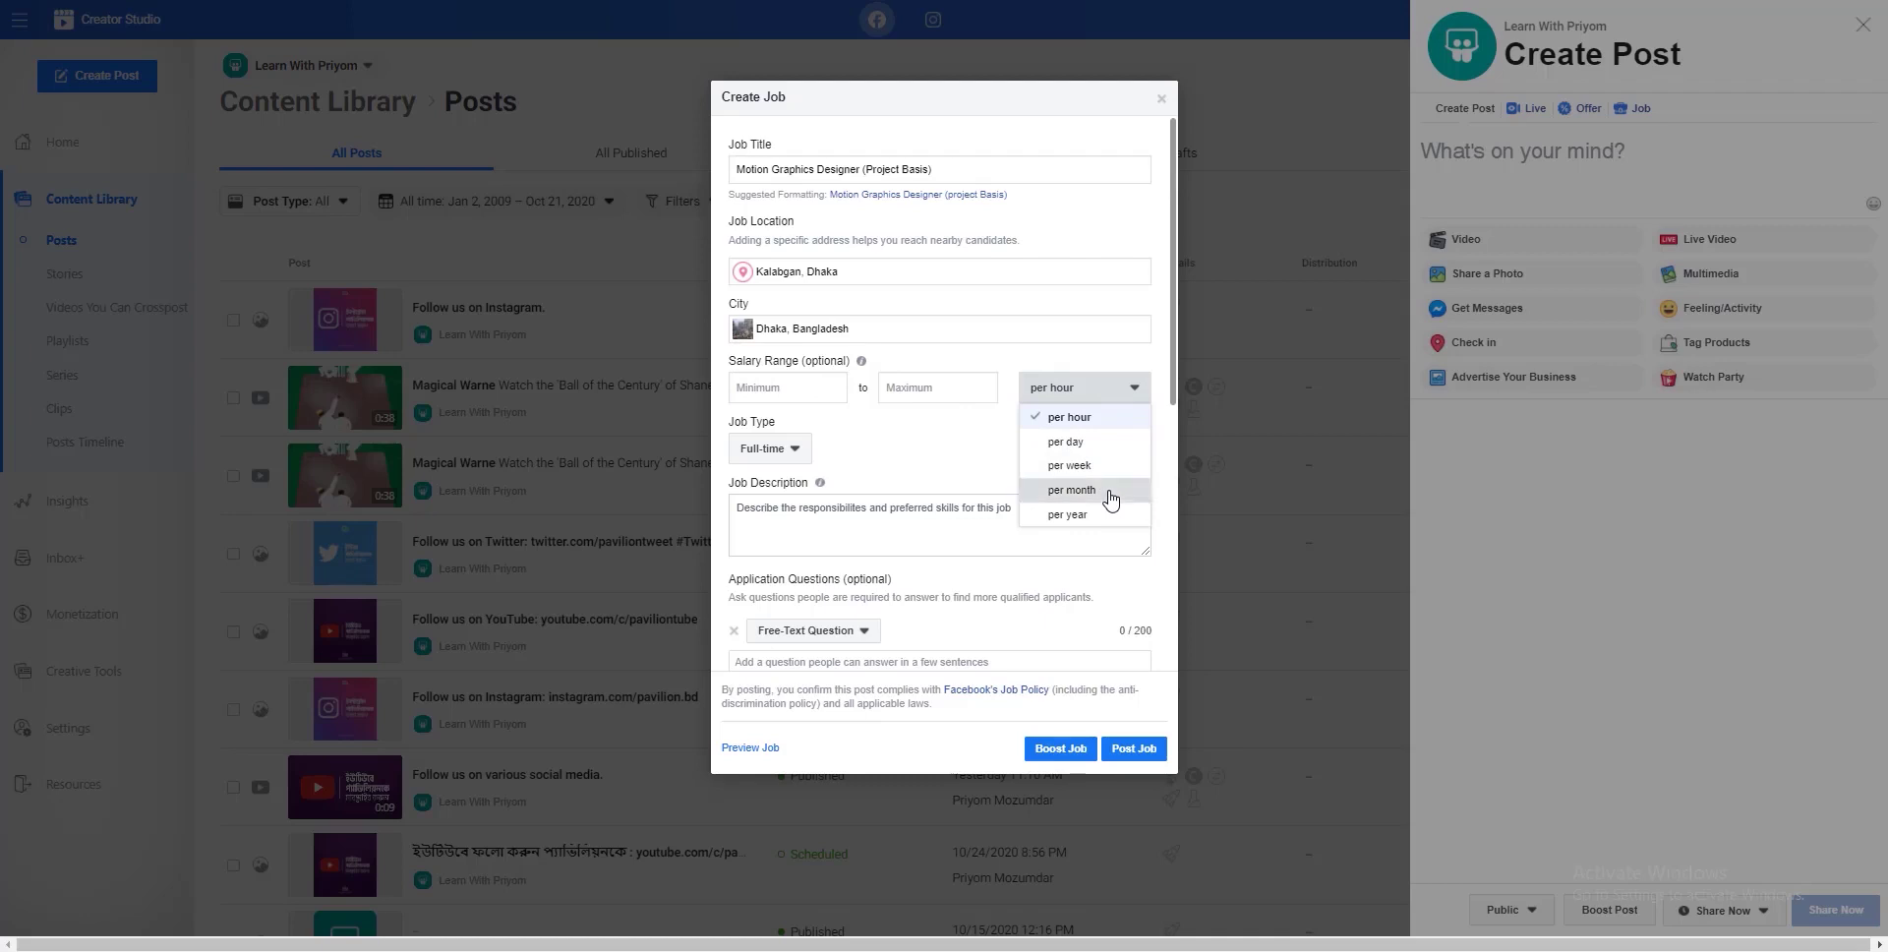
click(1072, 490)
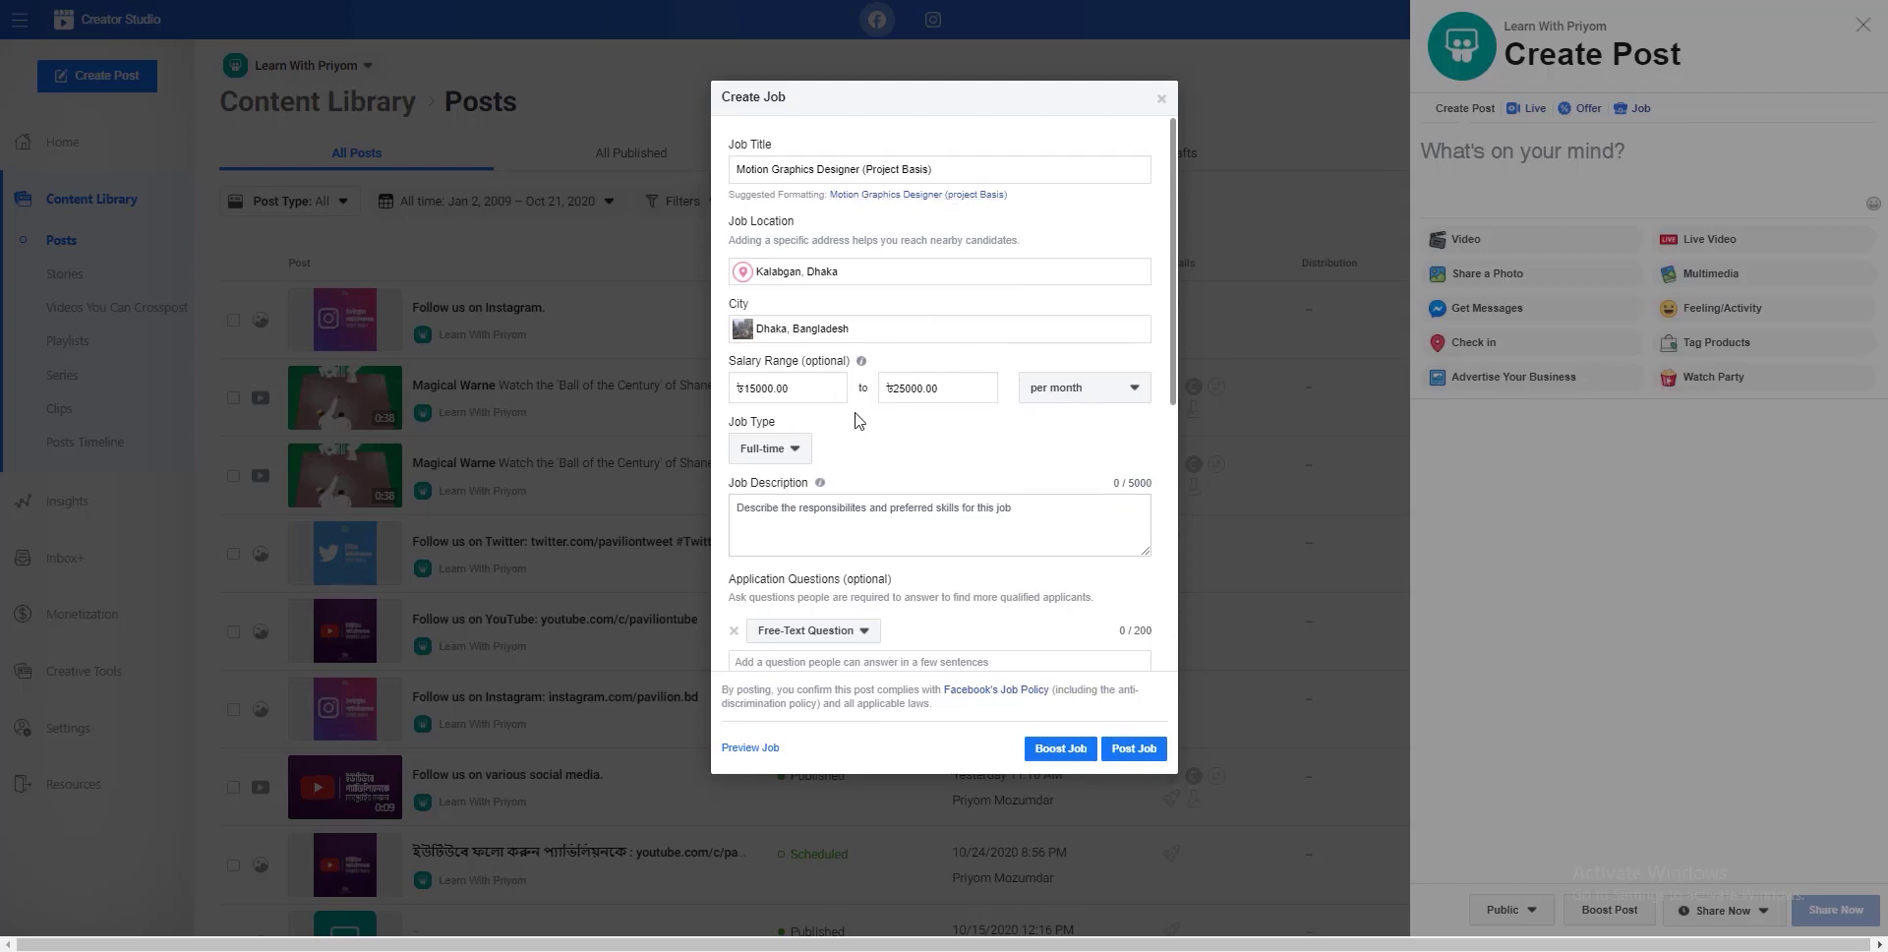
click(792, 449)
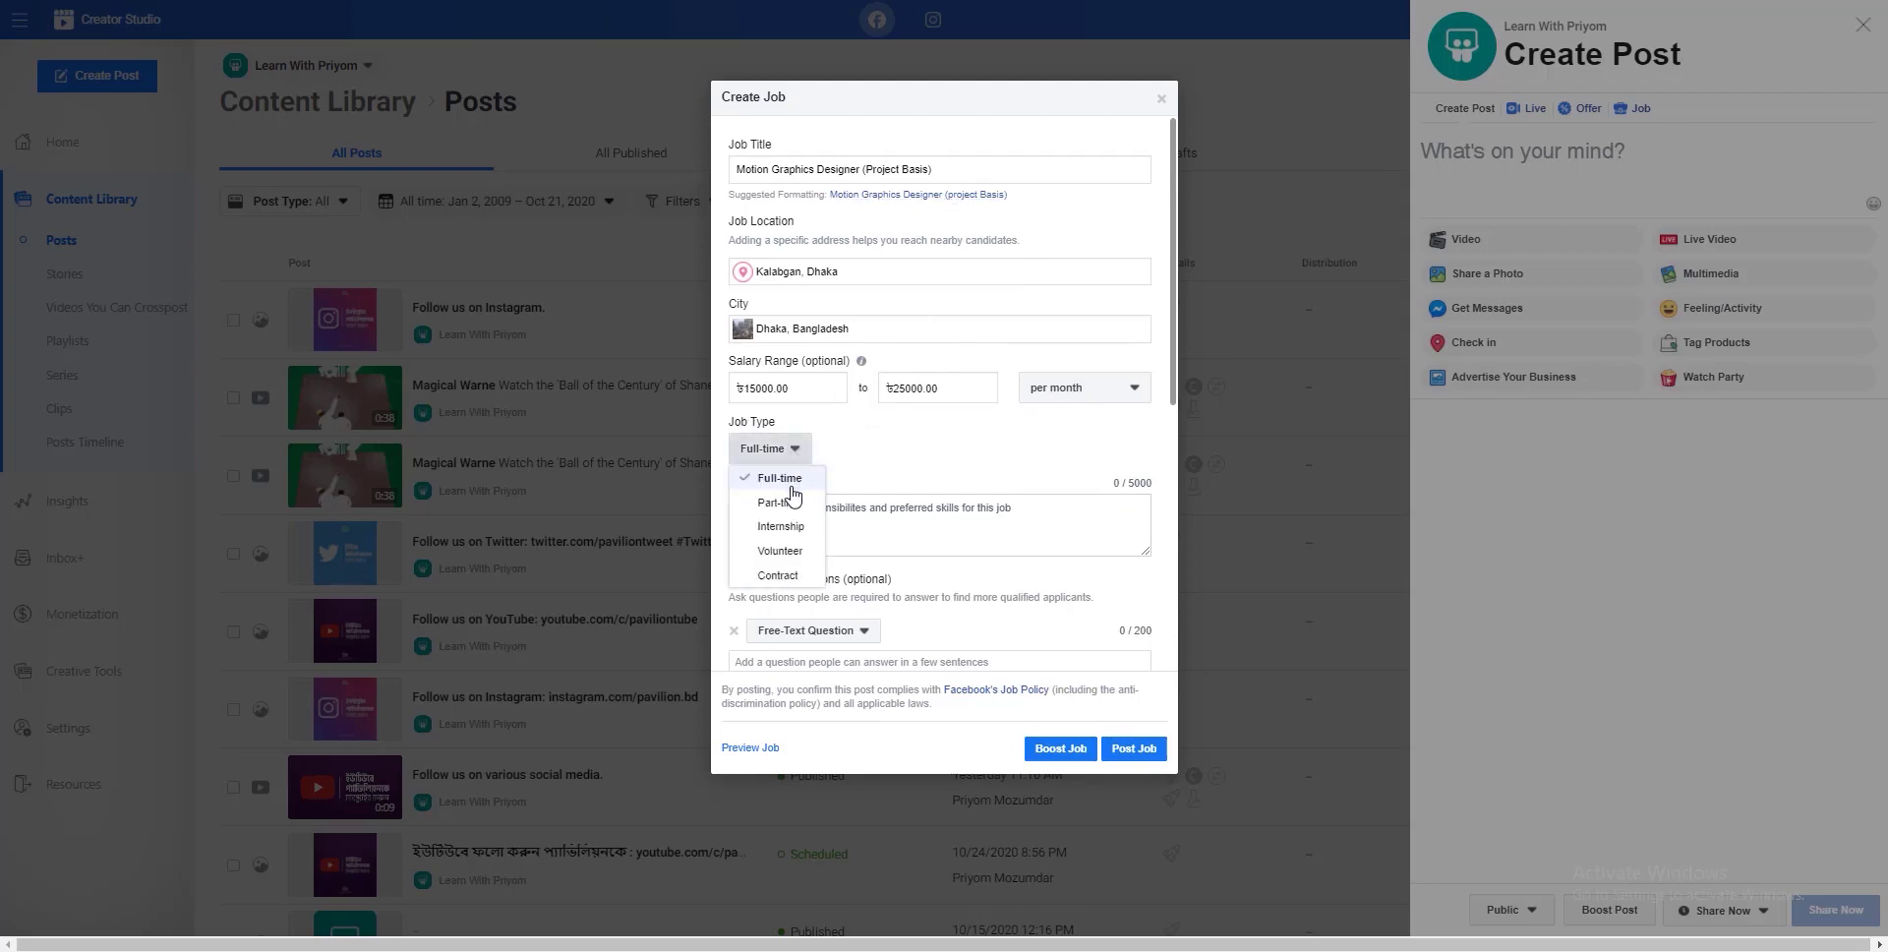
click(772, 575)
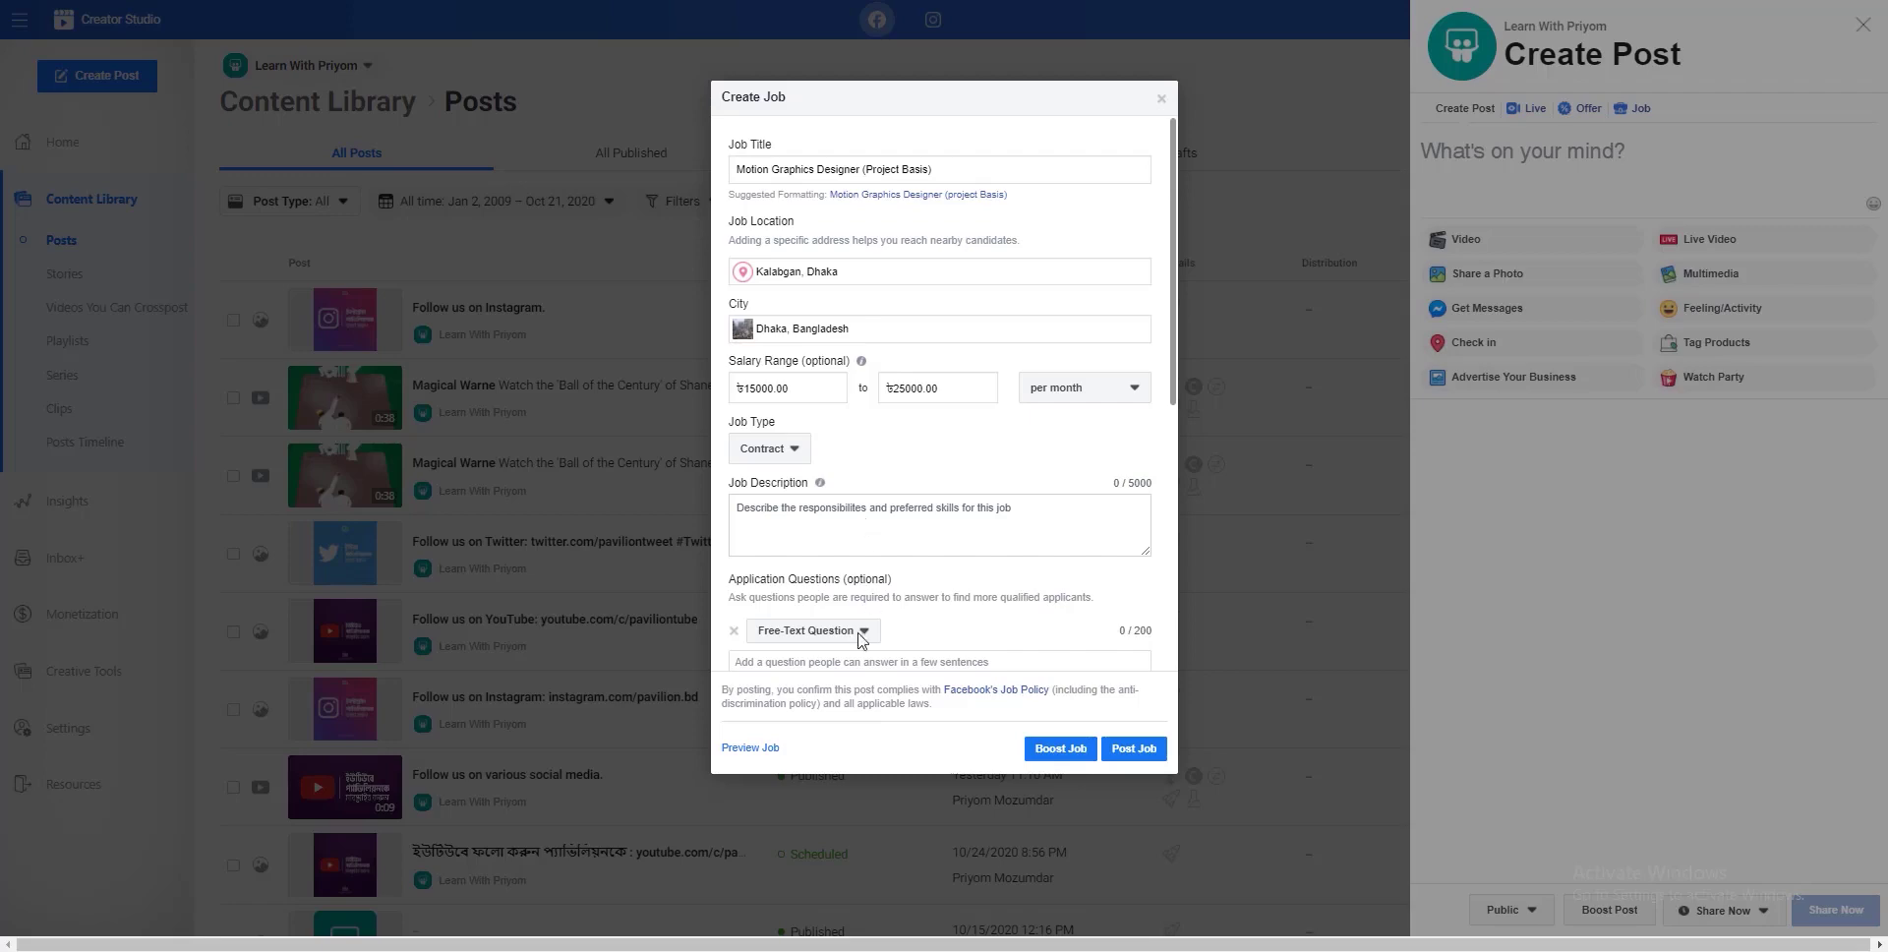
Copy the entire job text from the open text editor document into the job description.
key(alt+Tab)
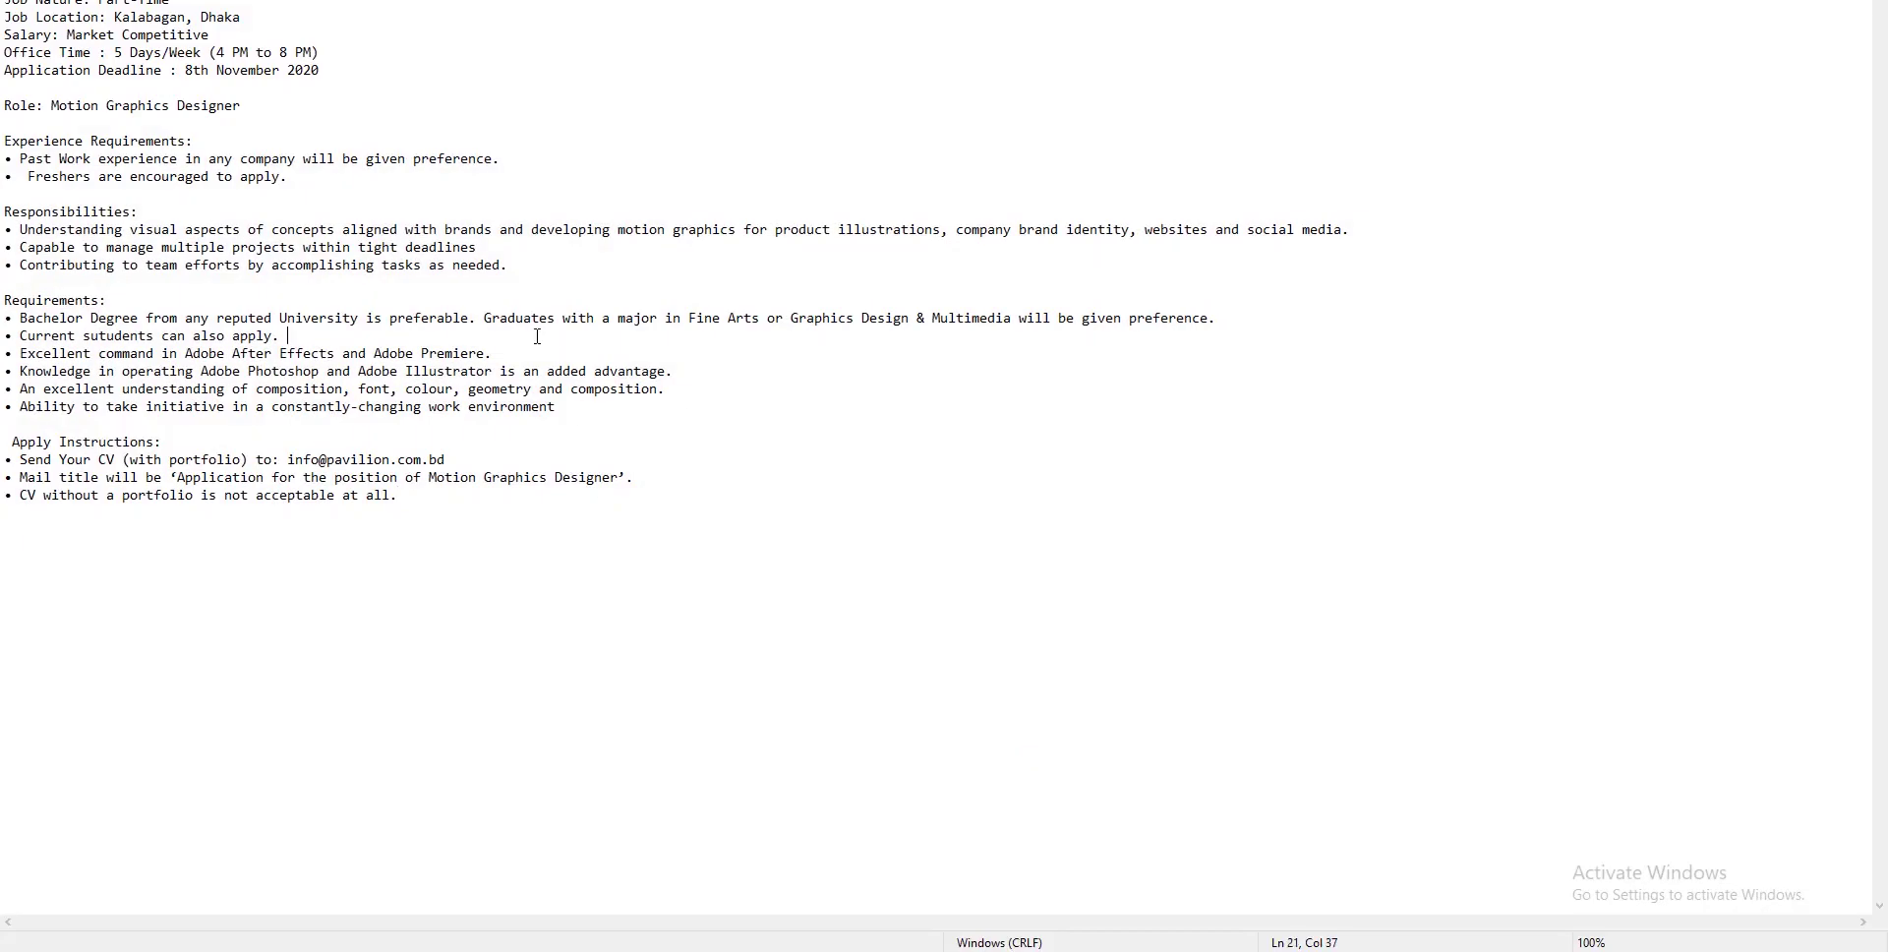
key(ctrl+a)
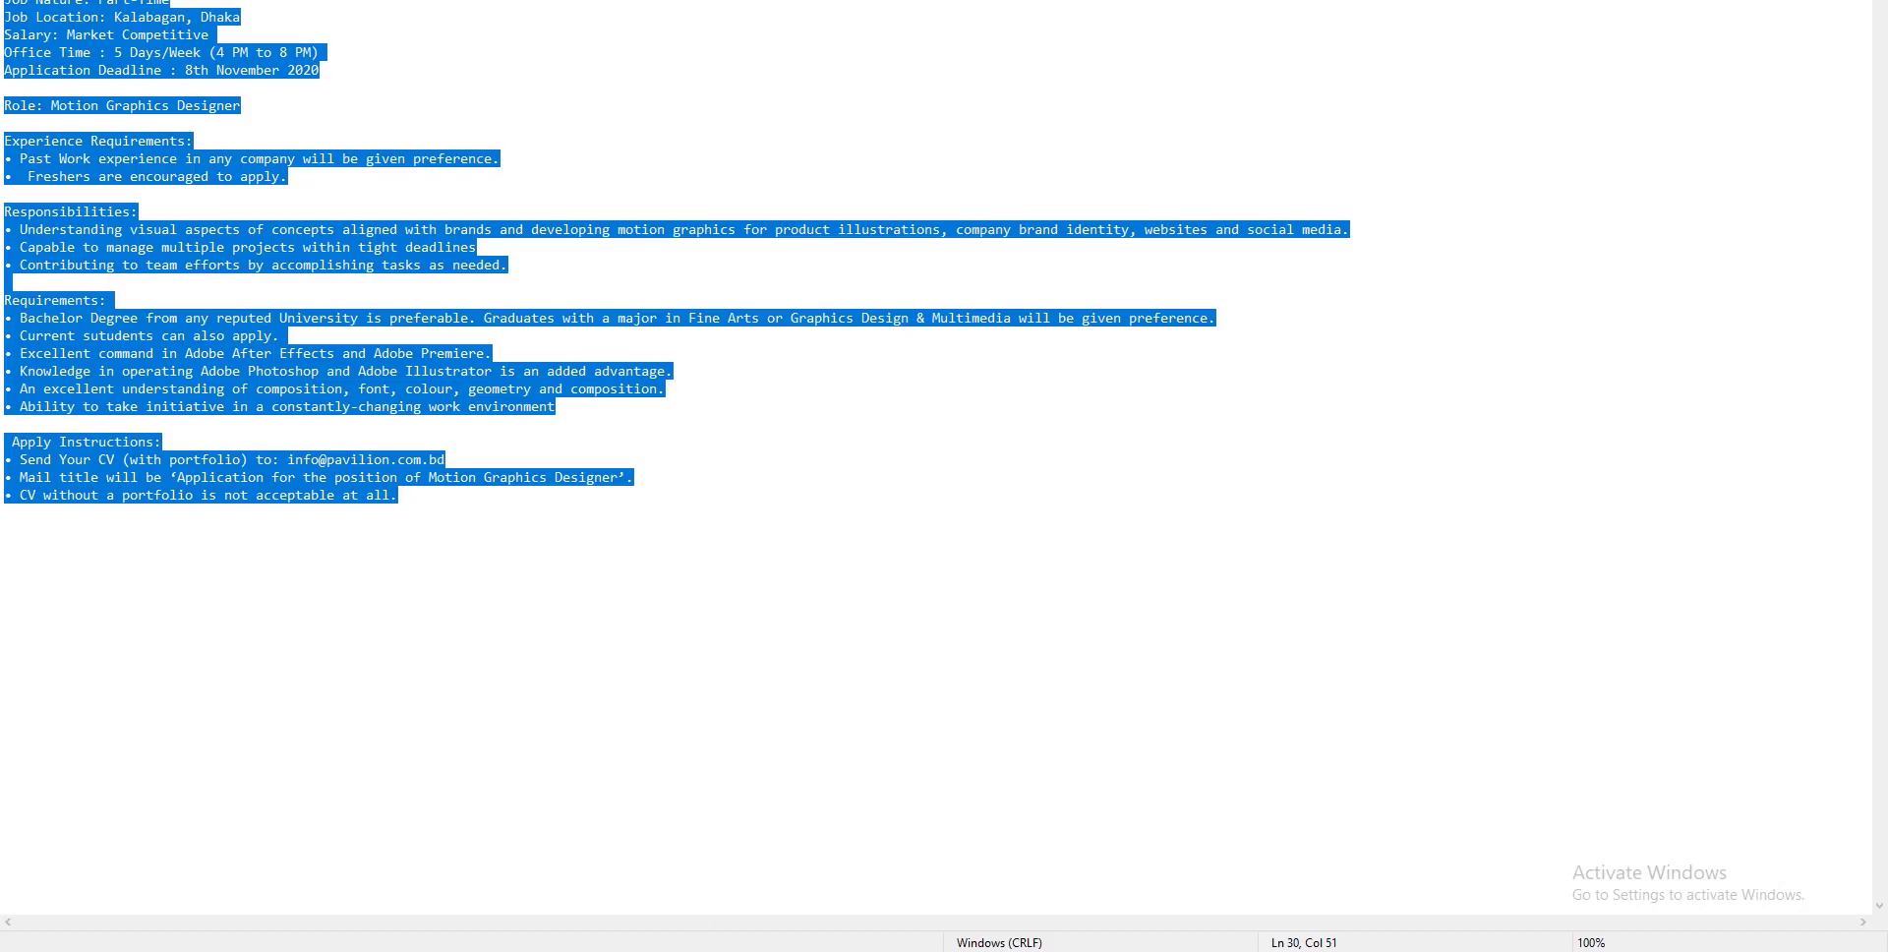
key(alt+Tab)
click(878, 517)
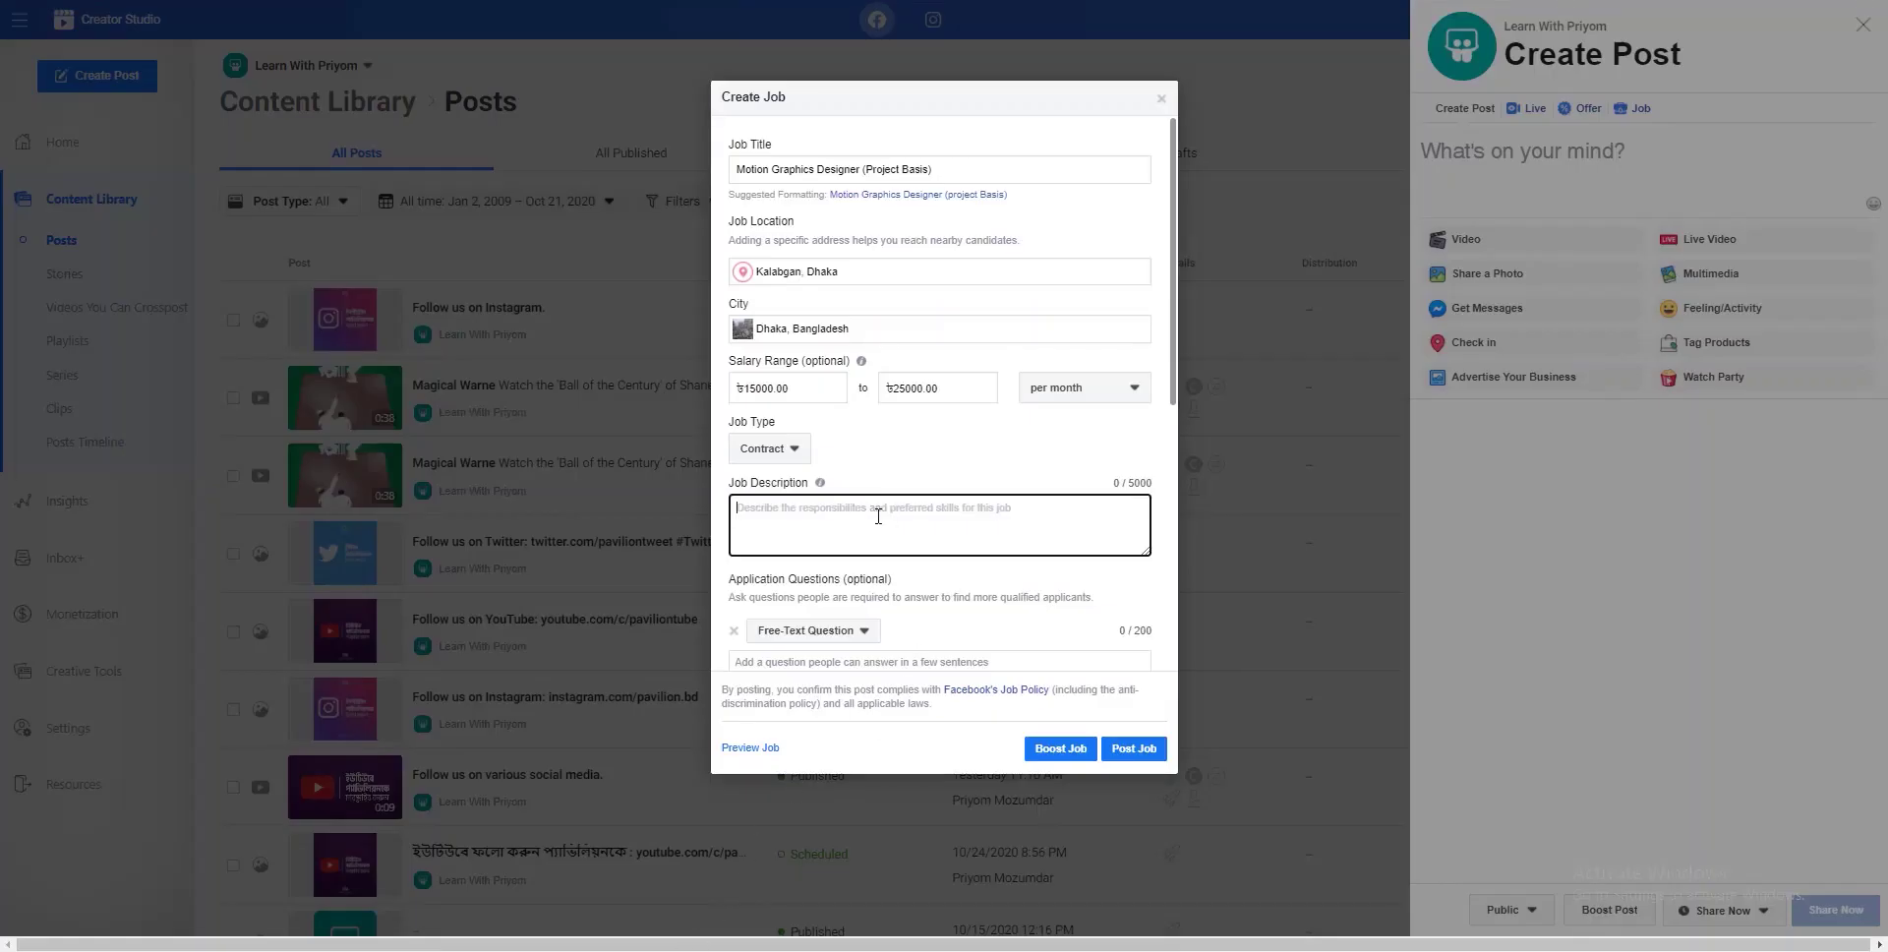
key(ctrl+v)
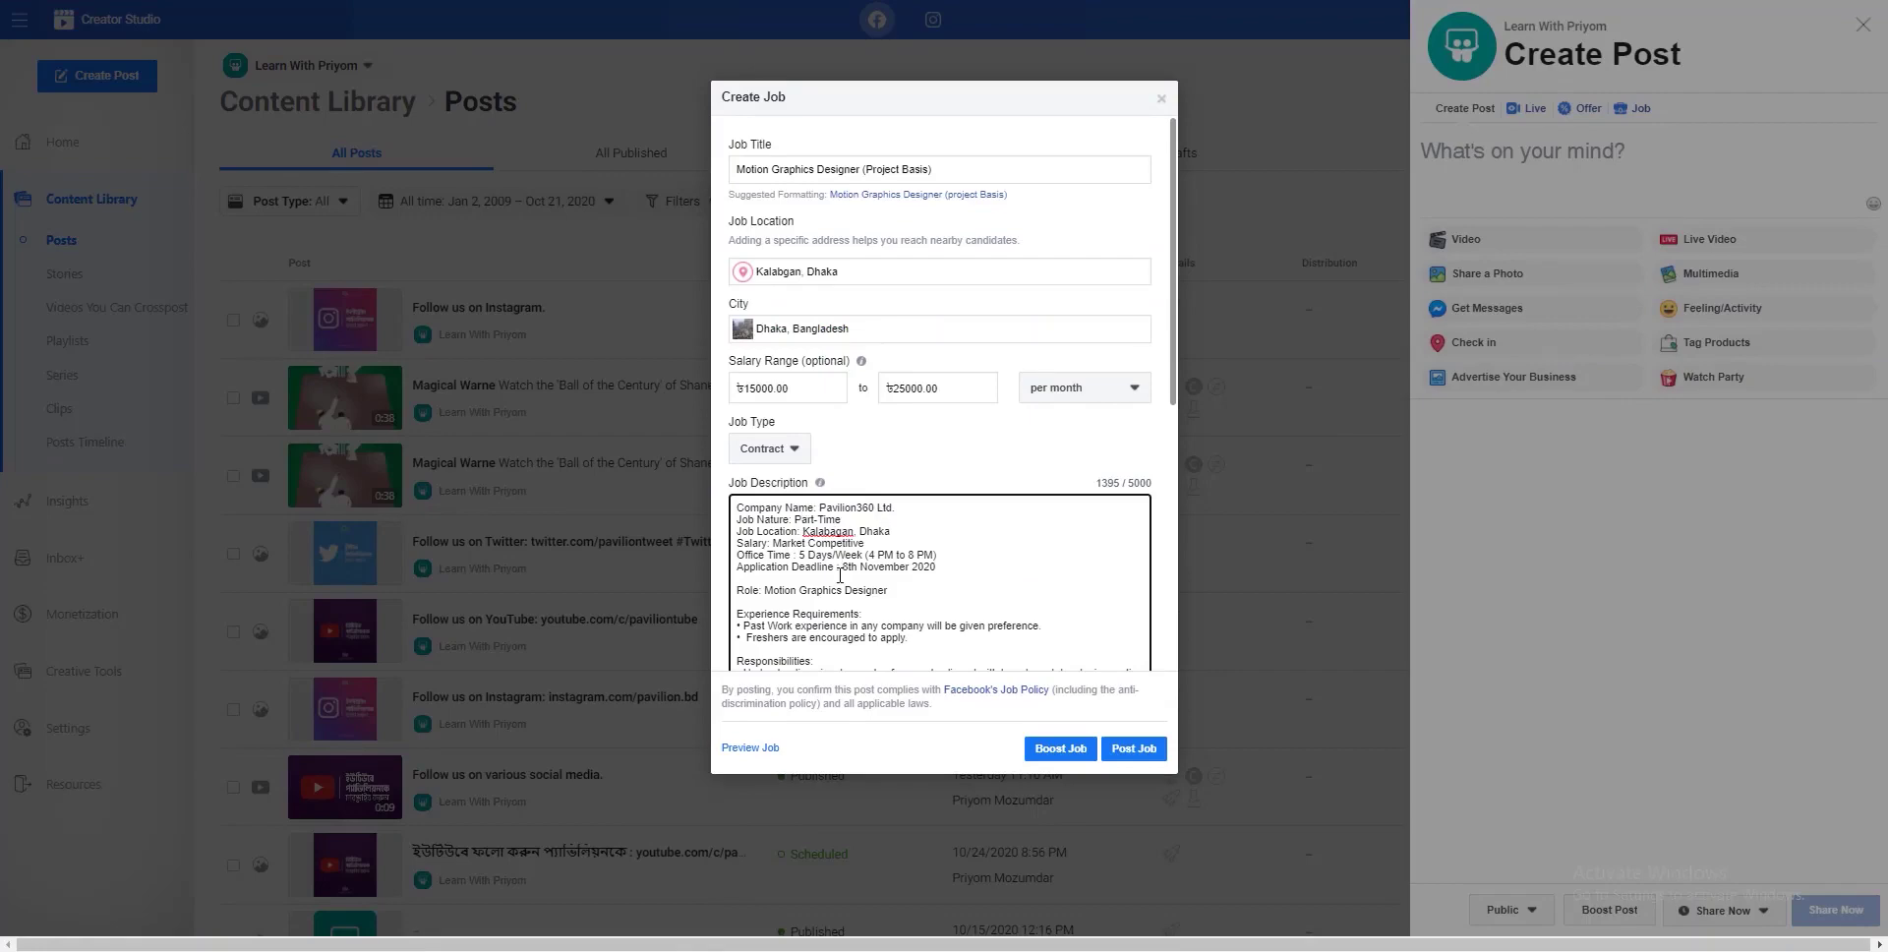
Correct the misspelled word "sutudents" to "students" in the description's requirements.
scroll(844, 541, down, 1)
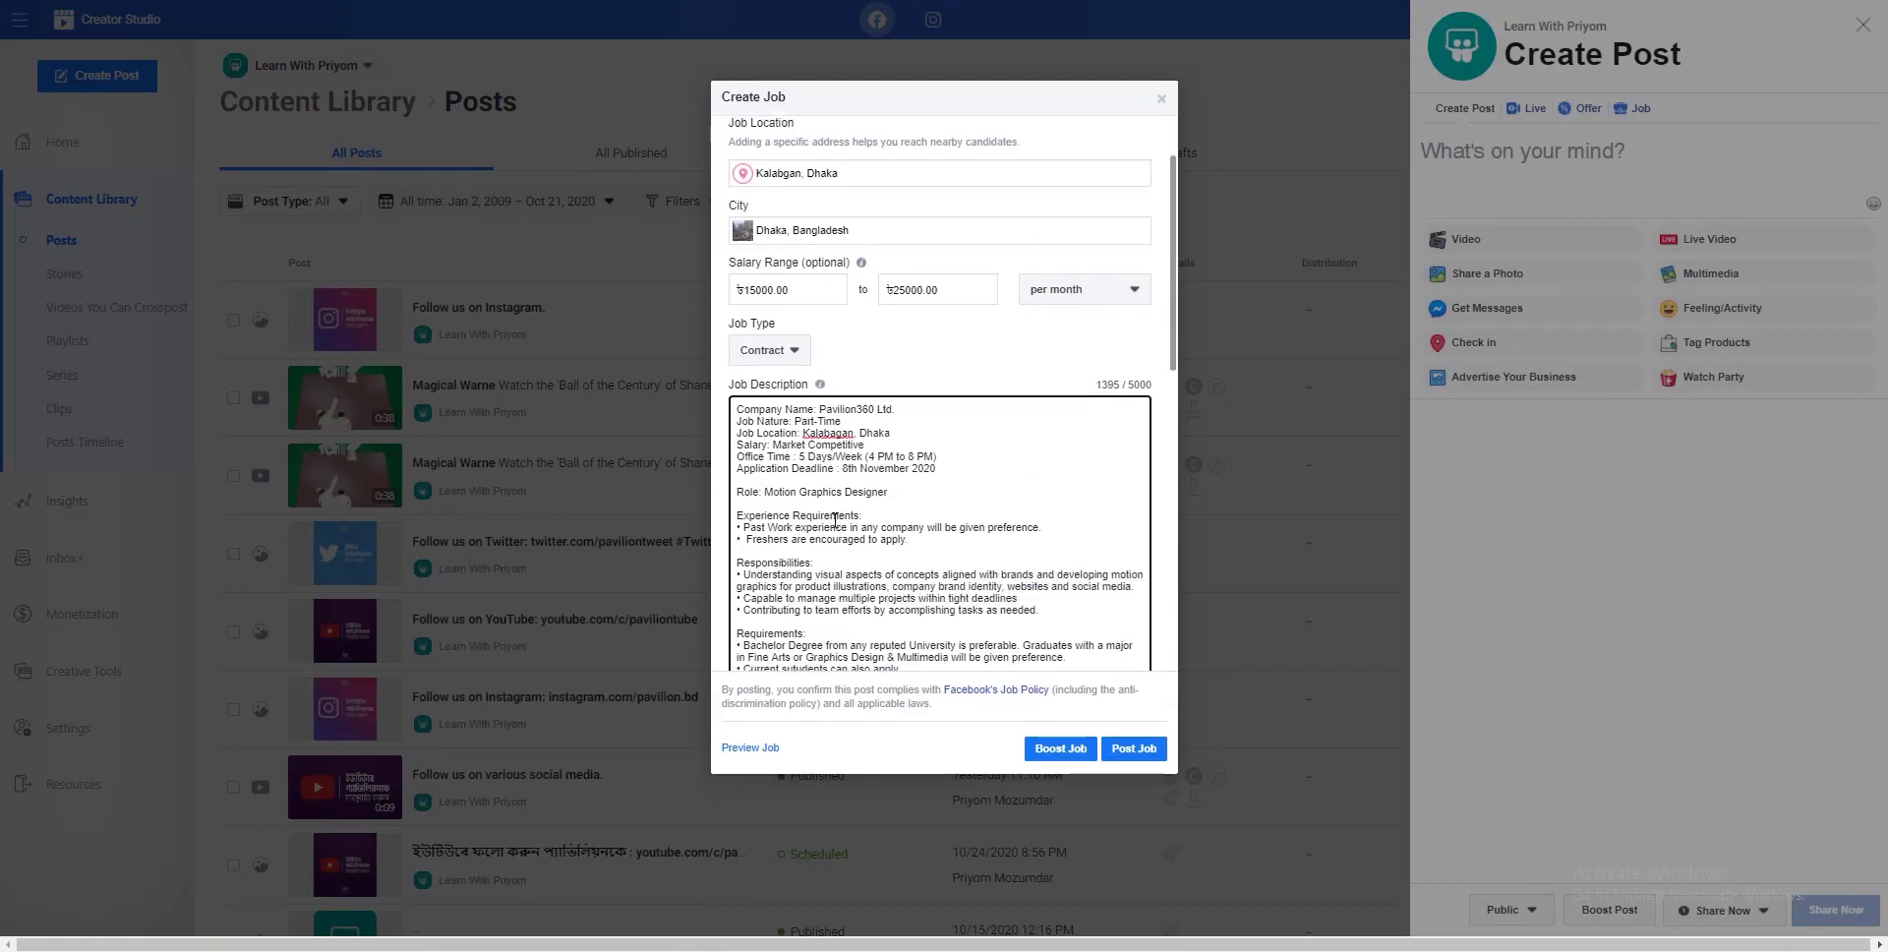
scroll(785, 482, down, 1)
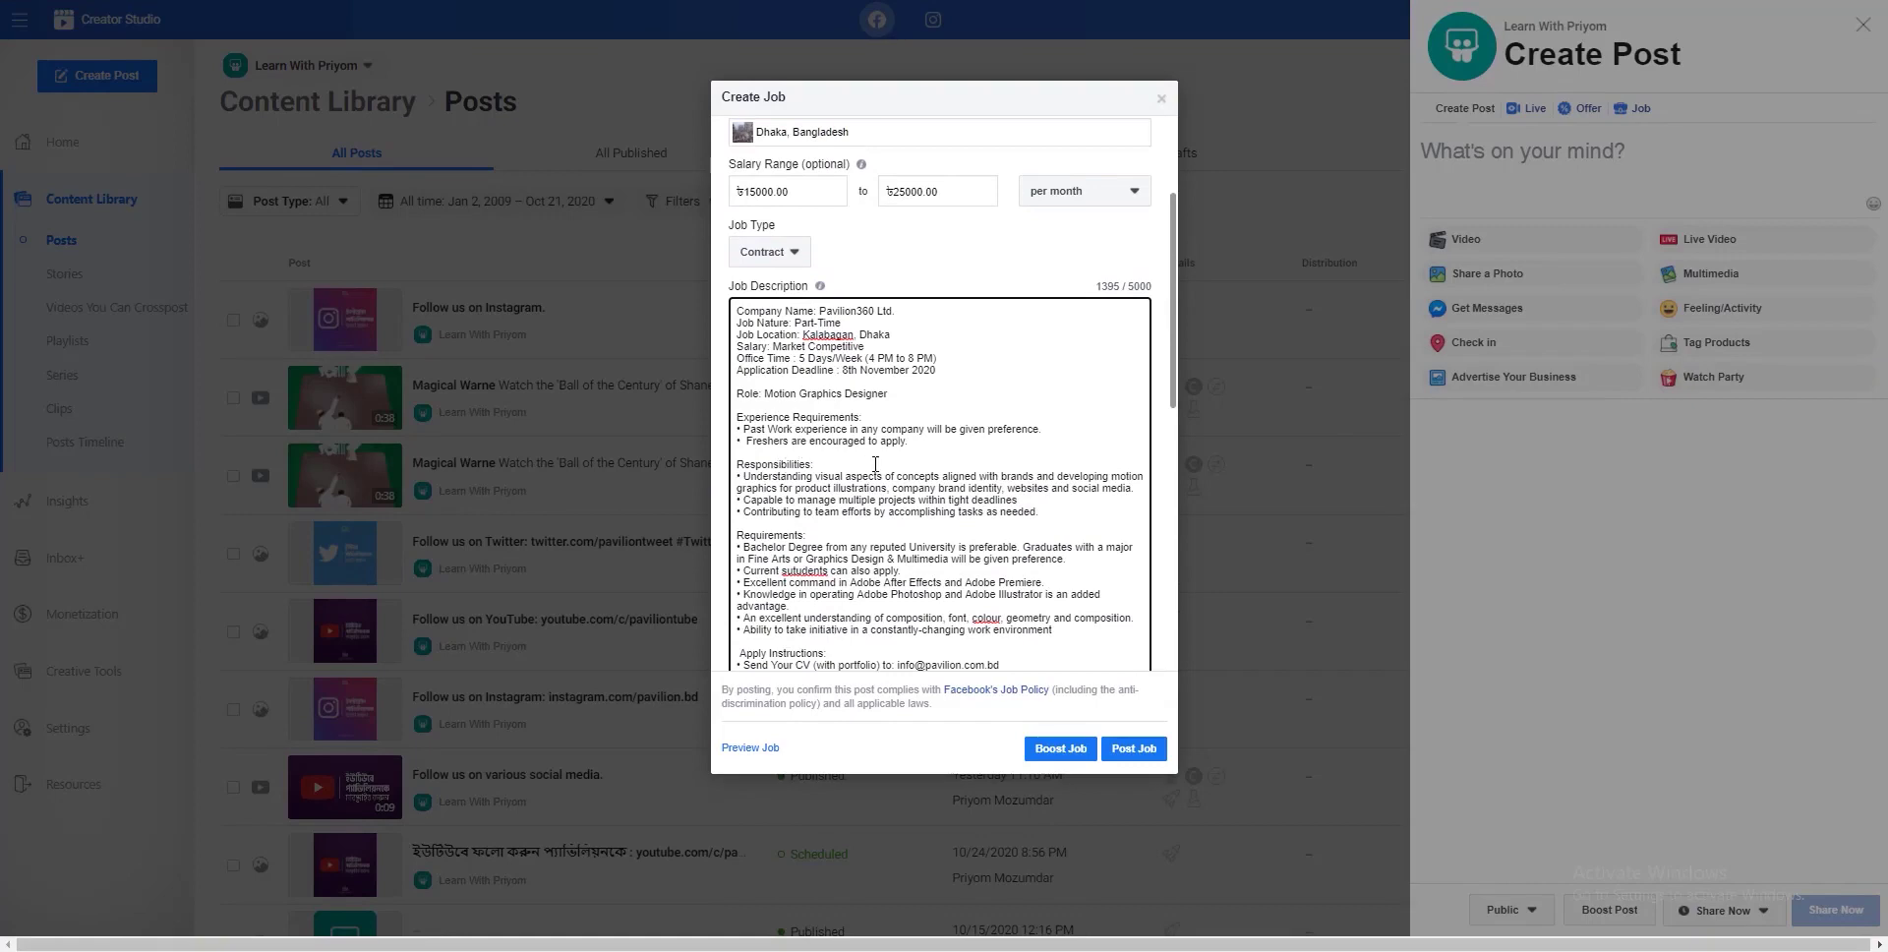
scroll(817, 461, down, 1)
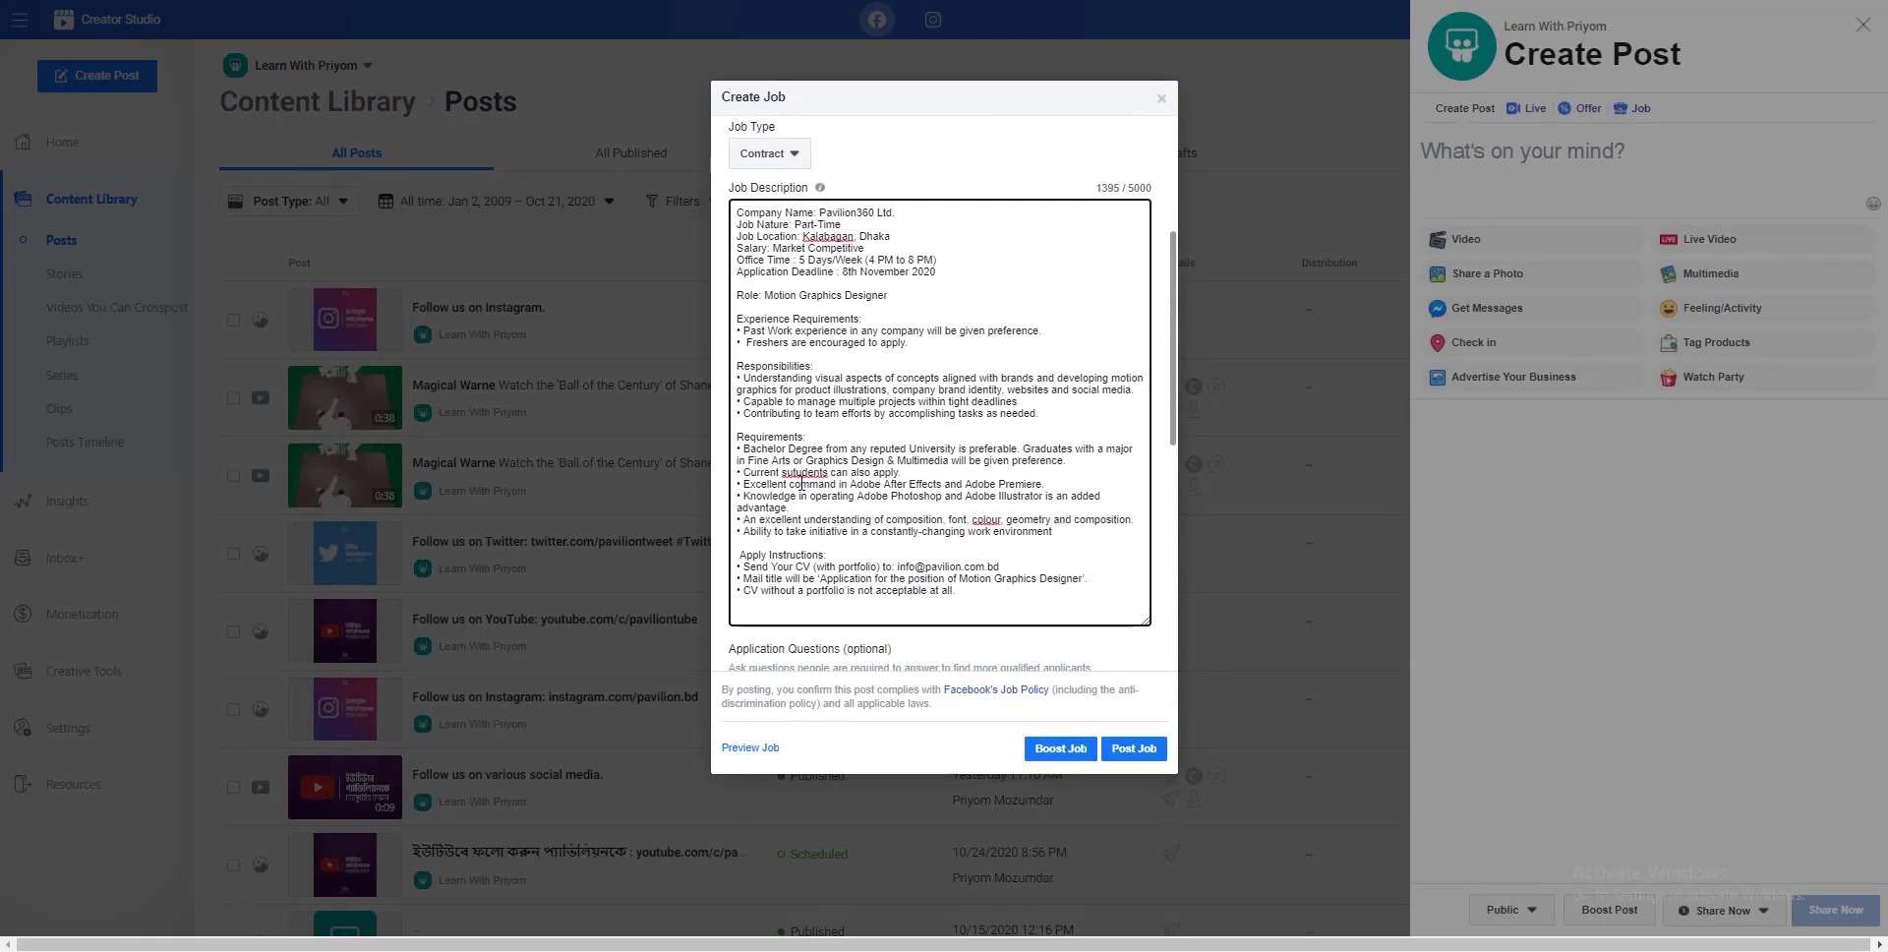
right_click(810, 473)
click(854, 489)
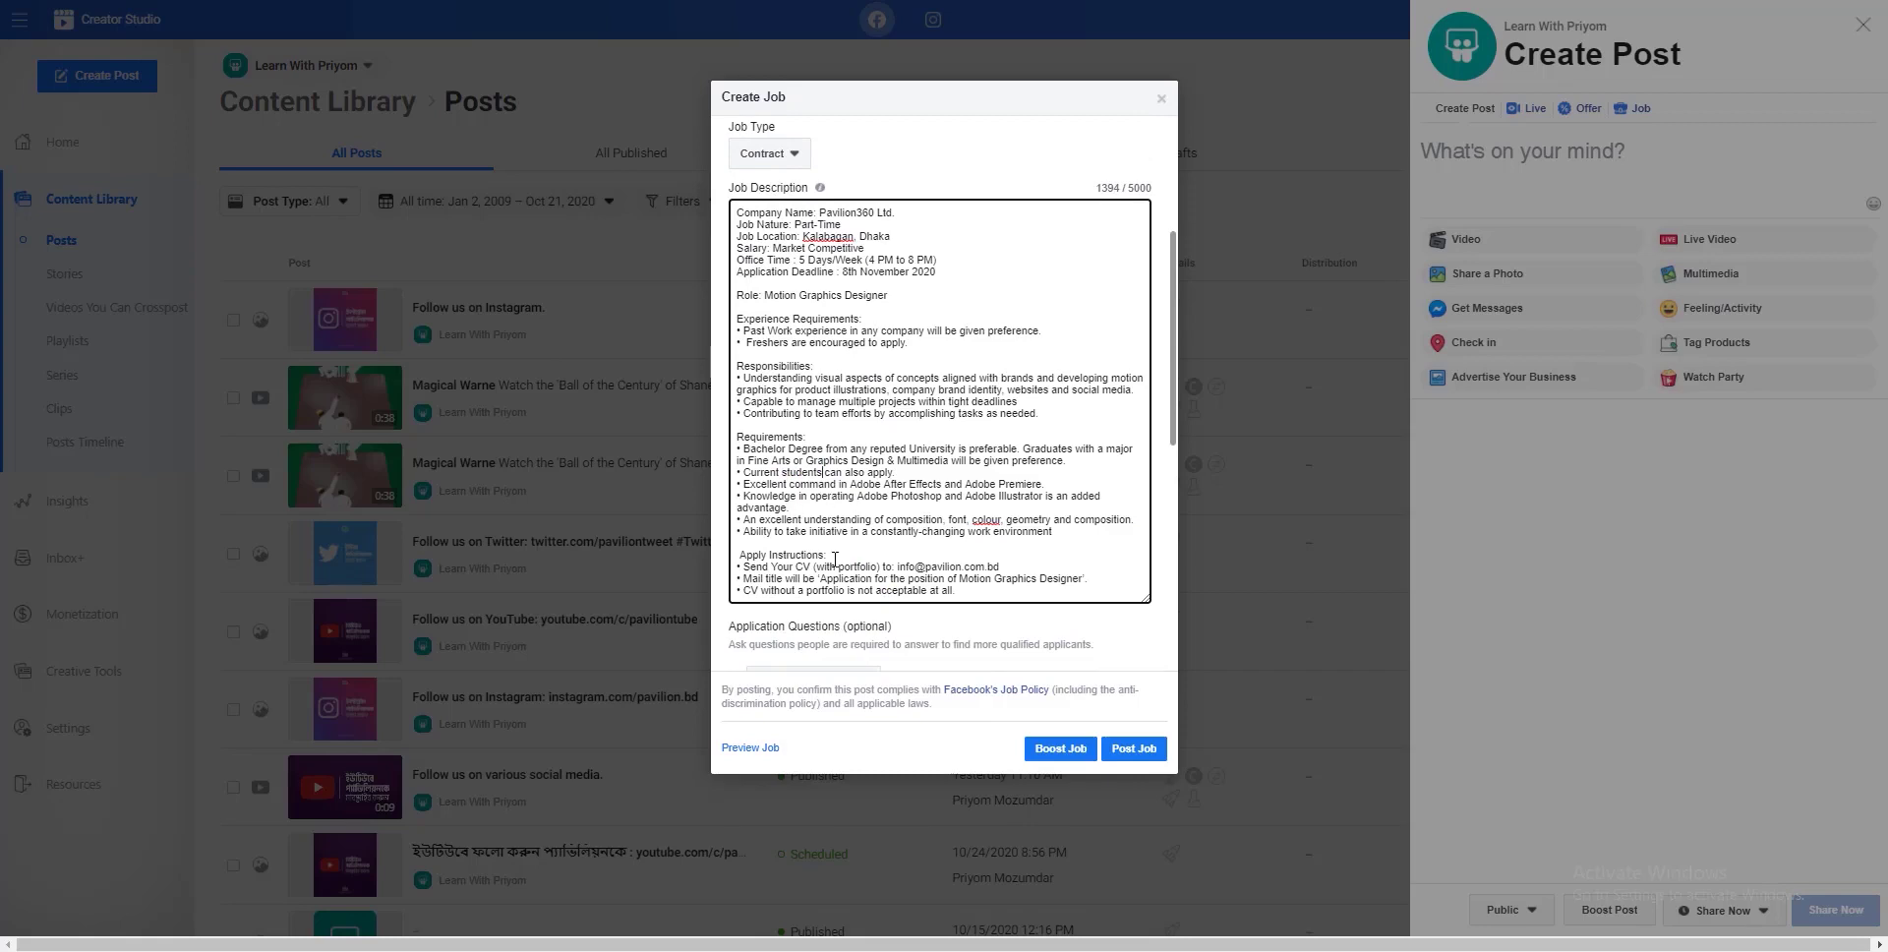
Add "(Project Basis)" after "Motion Graphics Designer" in the mail title of the apply instructions, and review the description.
scroll(853, 557, down, 1)
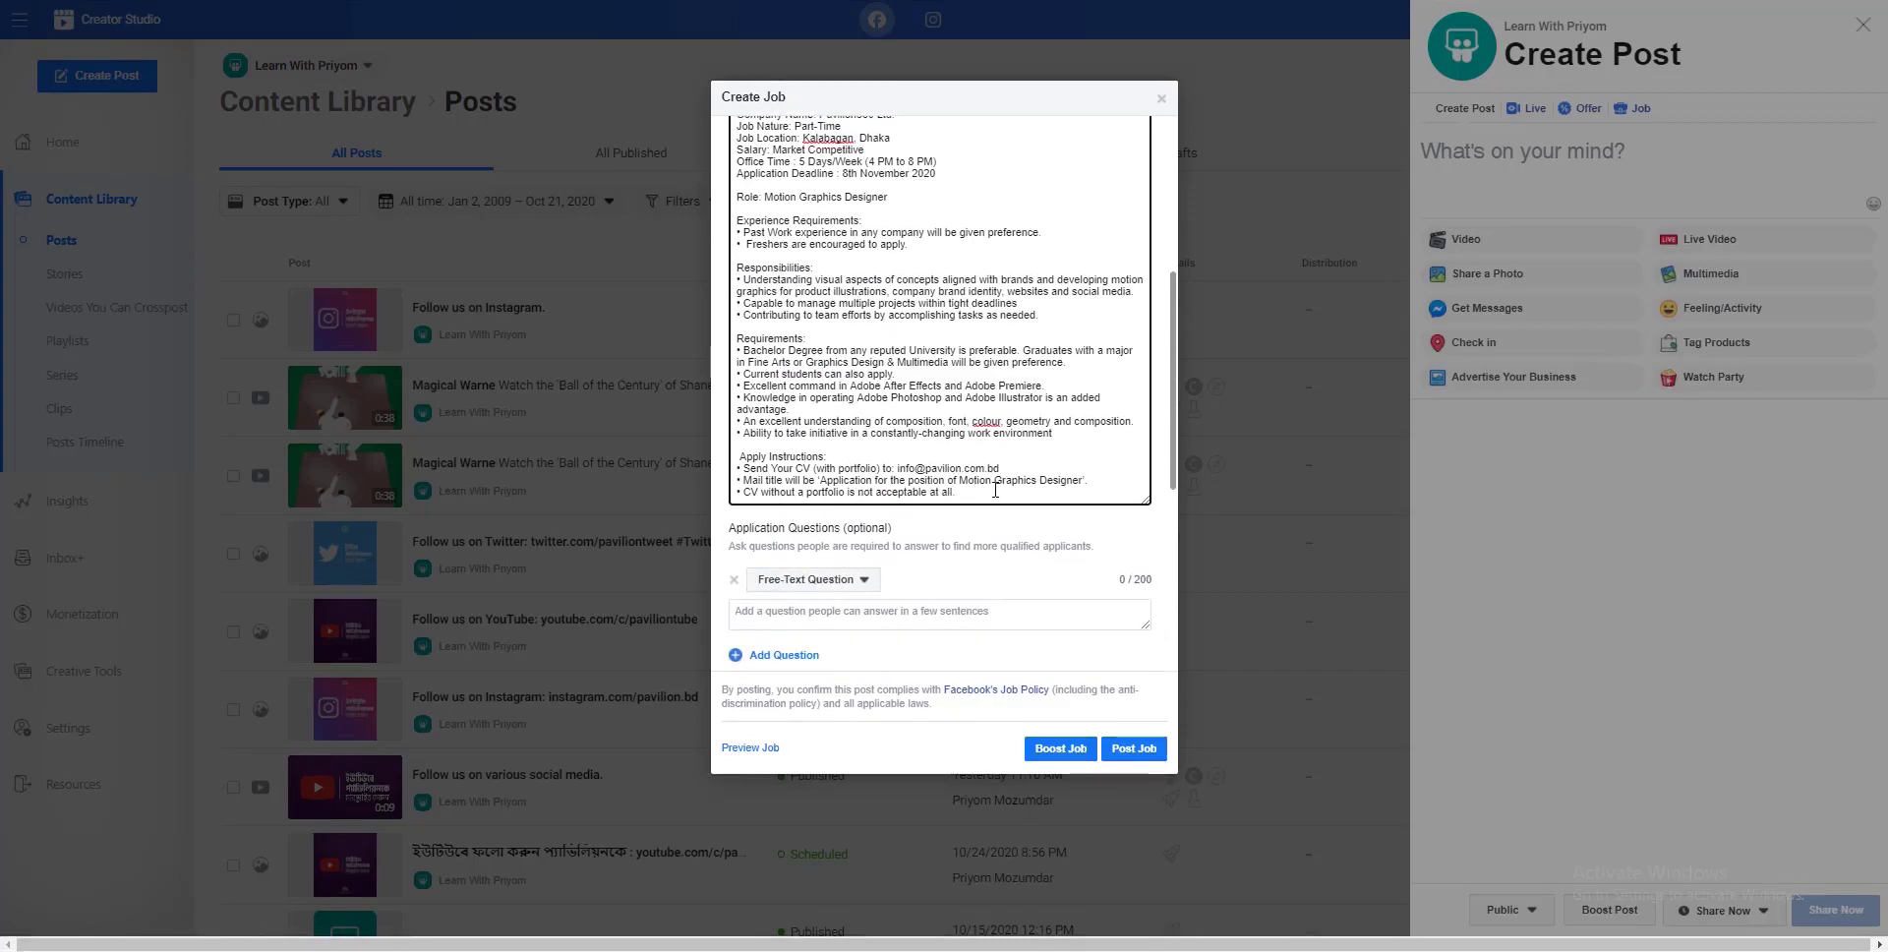
scroll(784, 501, up, 1)
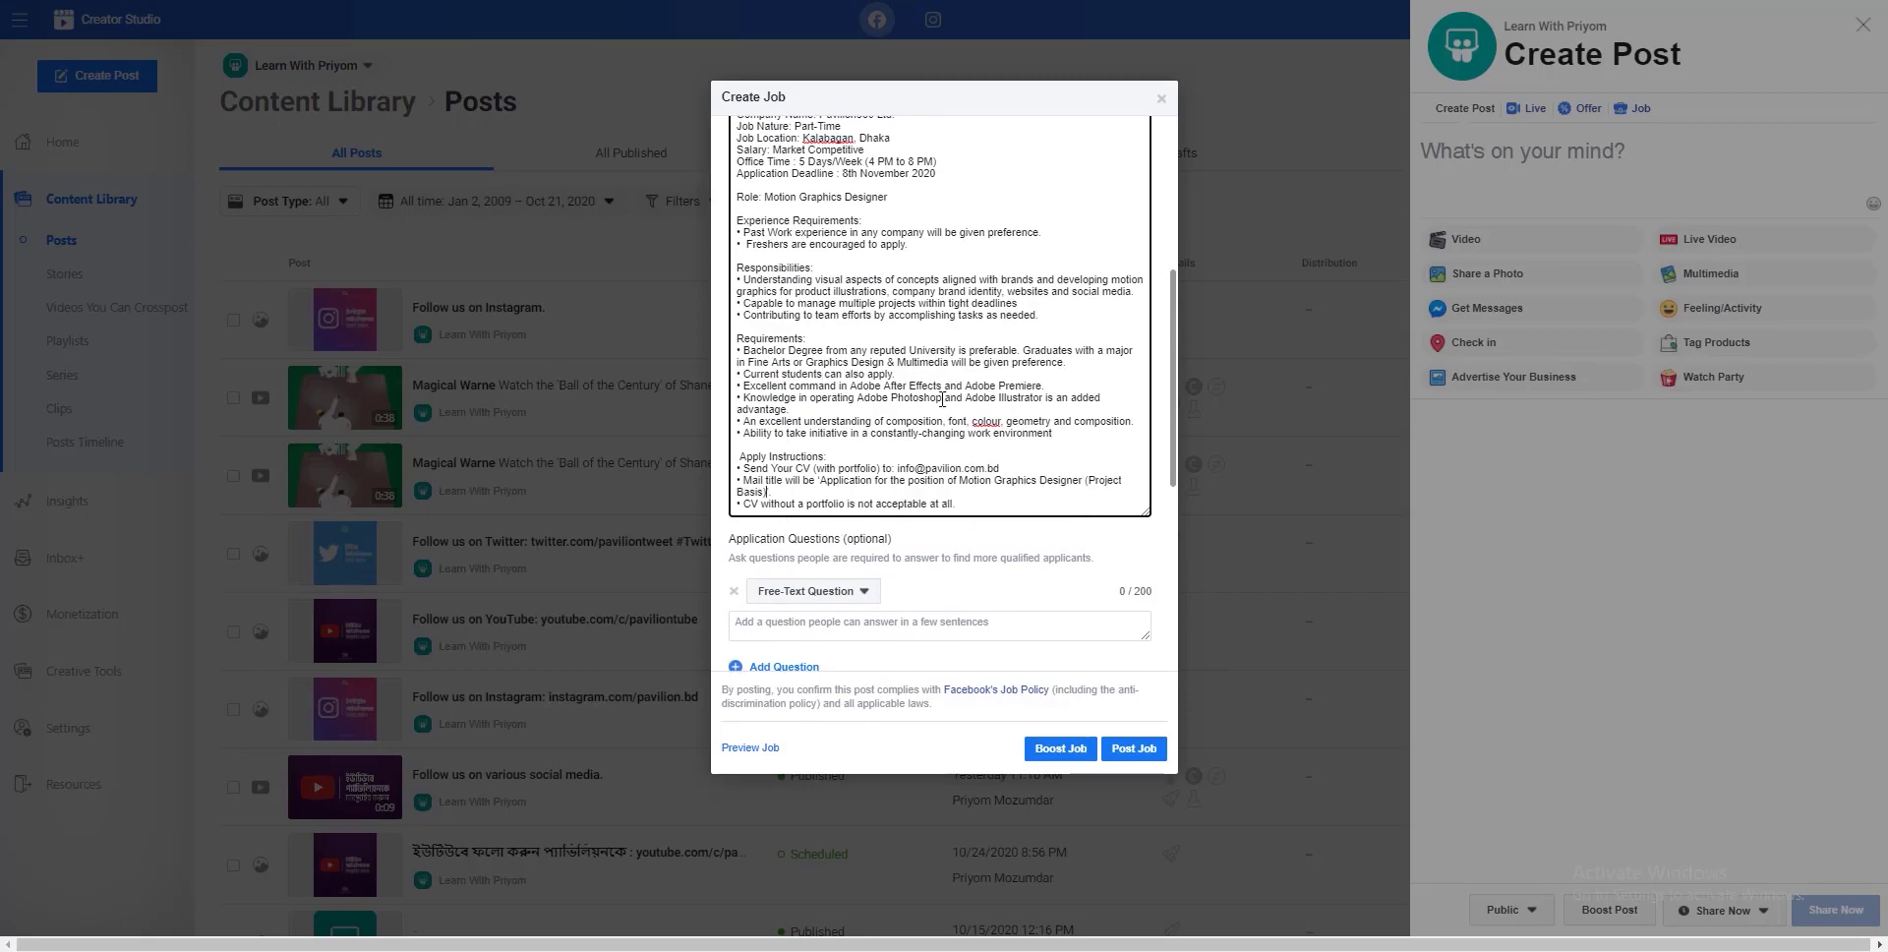
scroll(946, 405, up, 5)
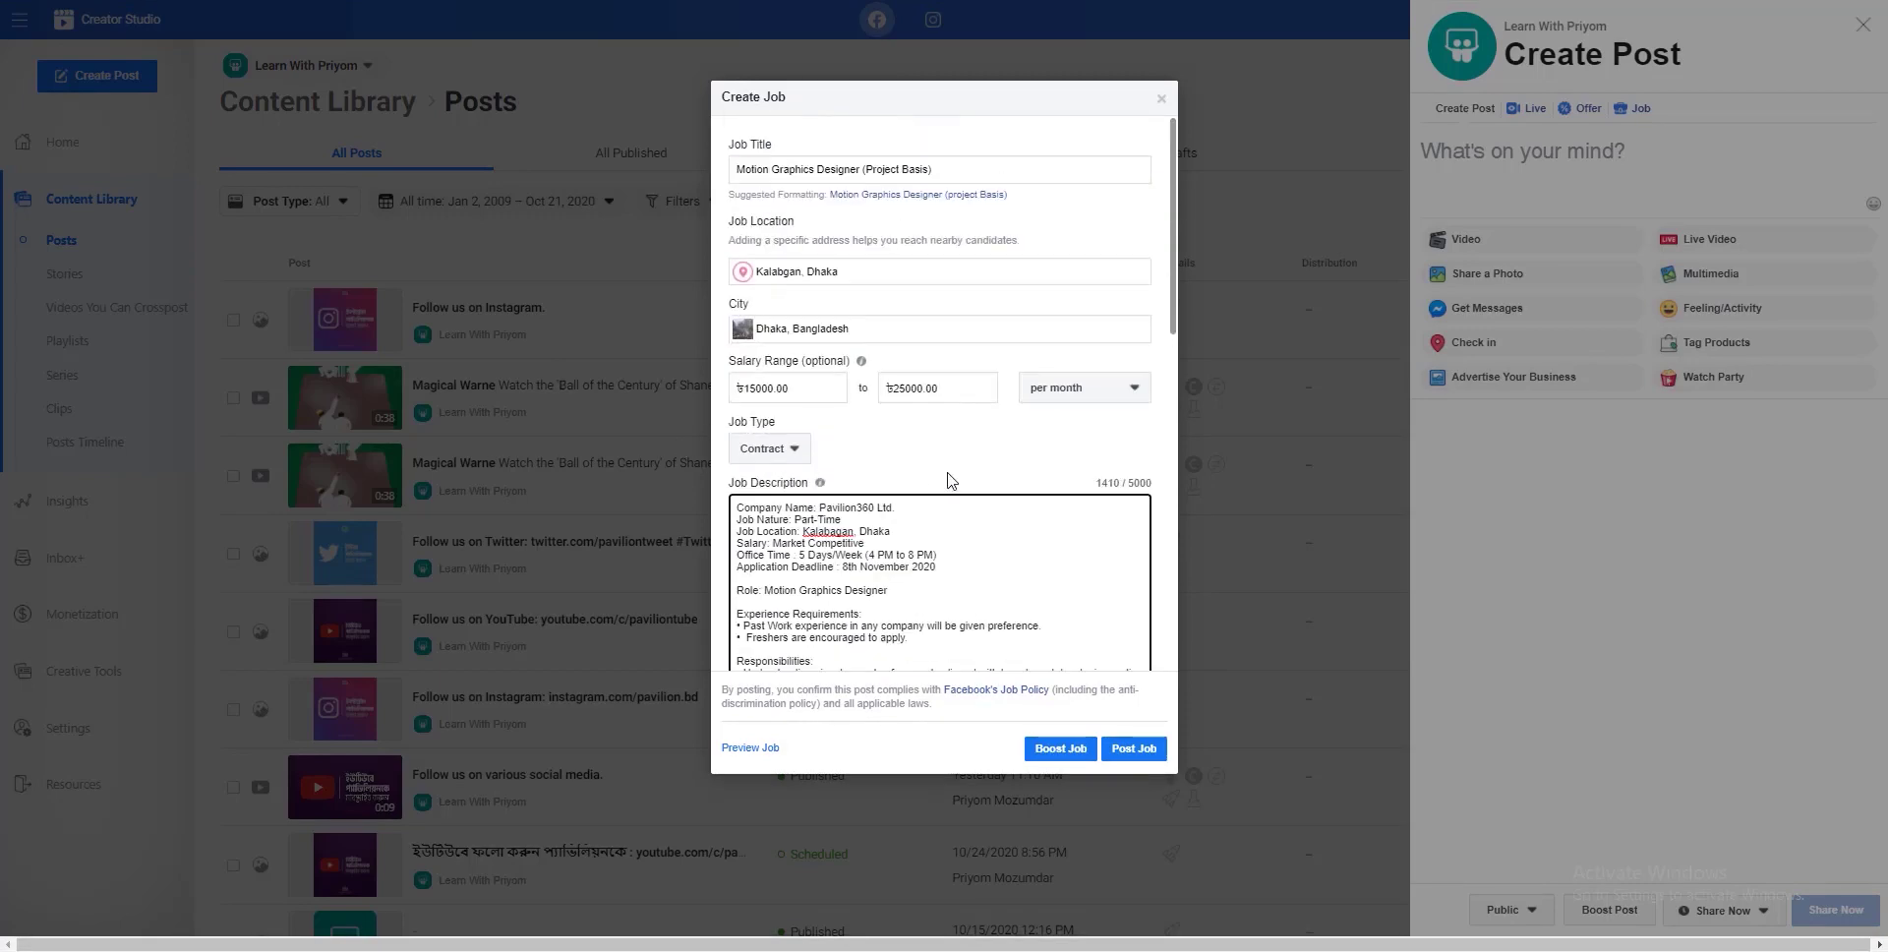
drag(1158, 487, 1034, 488)
click(1027, 488)
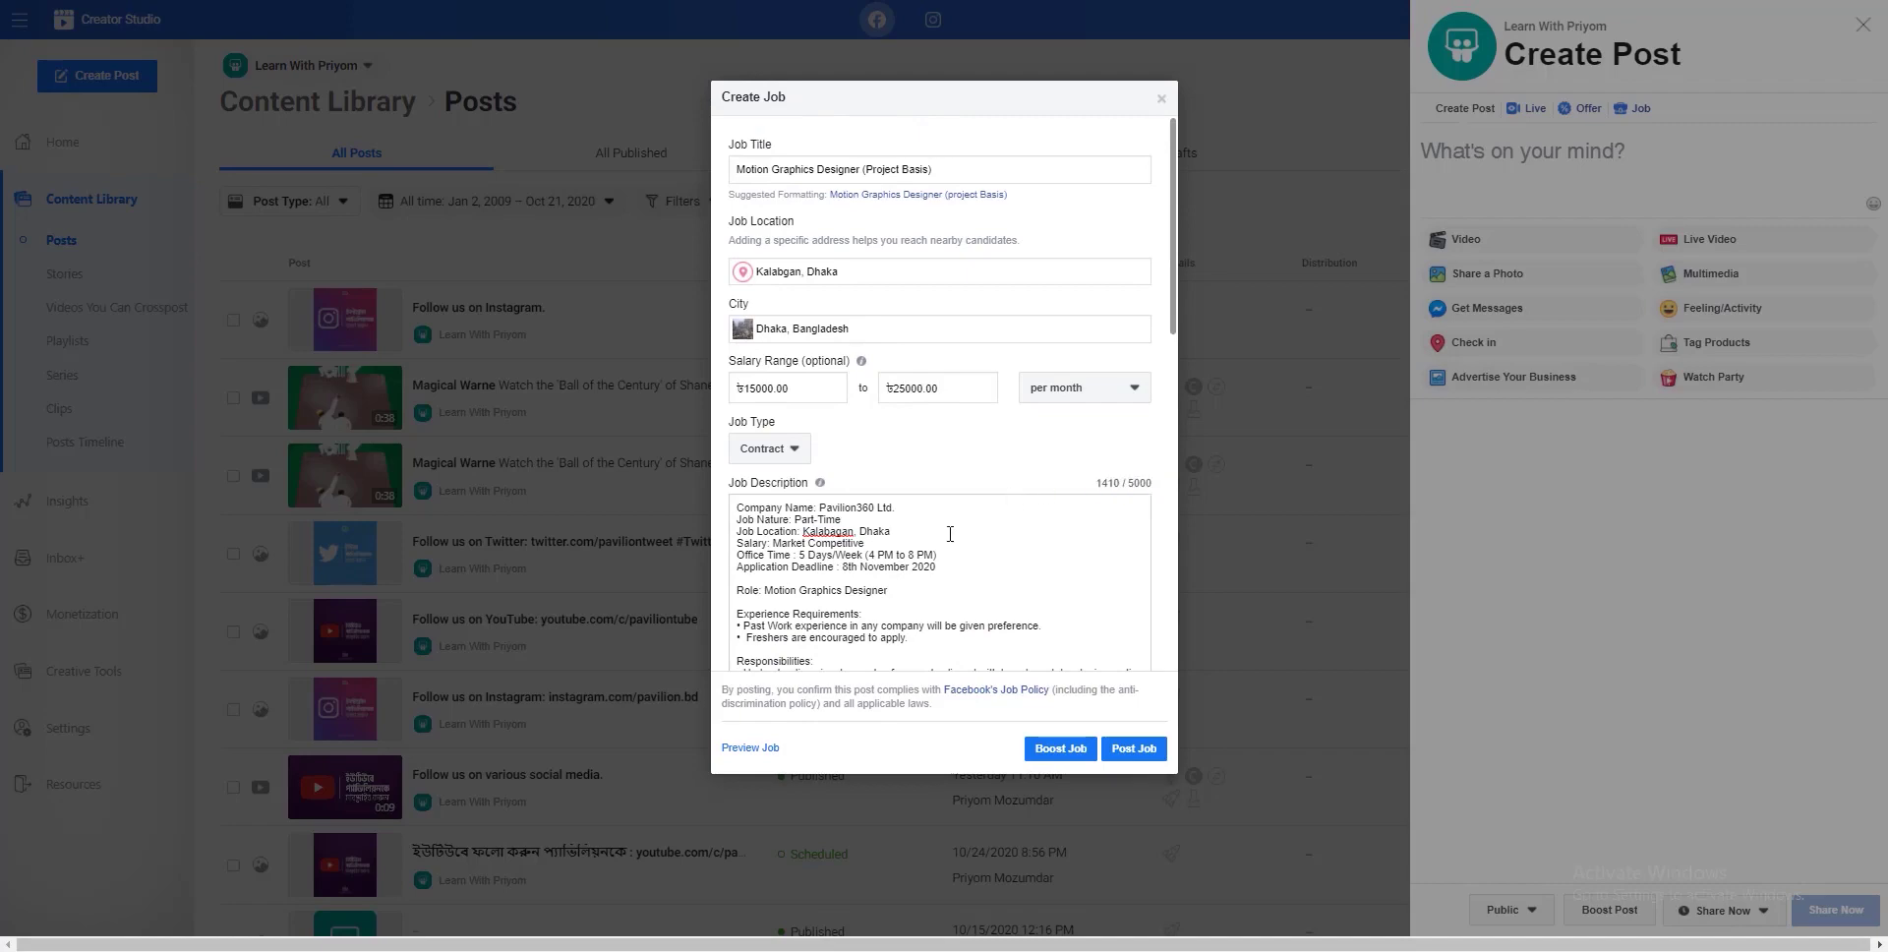
Enter the free-text application question "Why are you interested to work with us?" and add a second question.
scroll(915, 473, down, 1)
scroll(914, 473, down, 3)
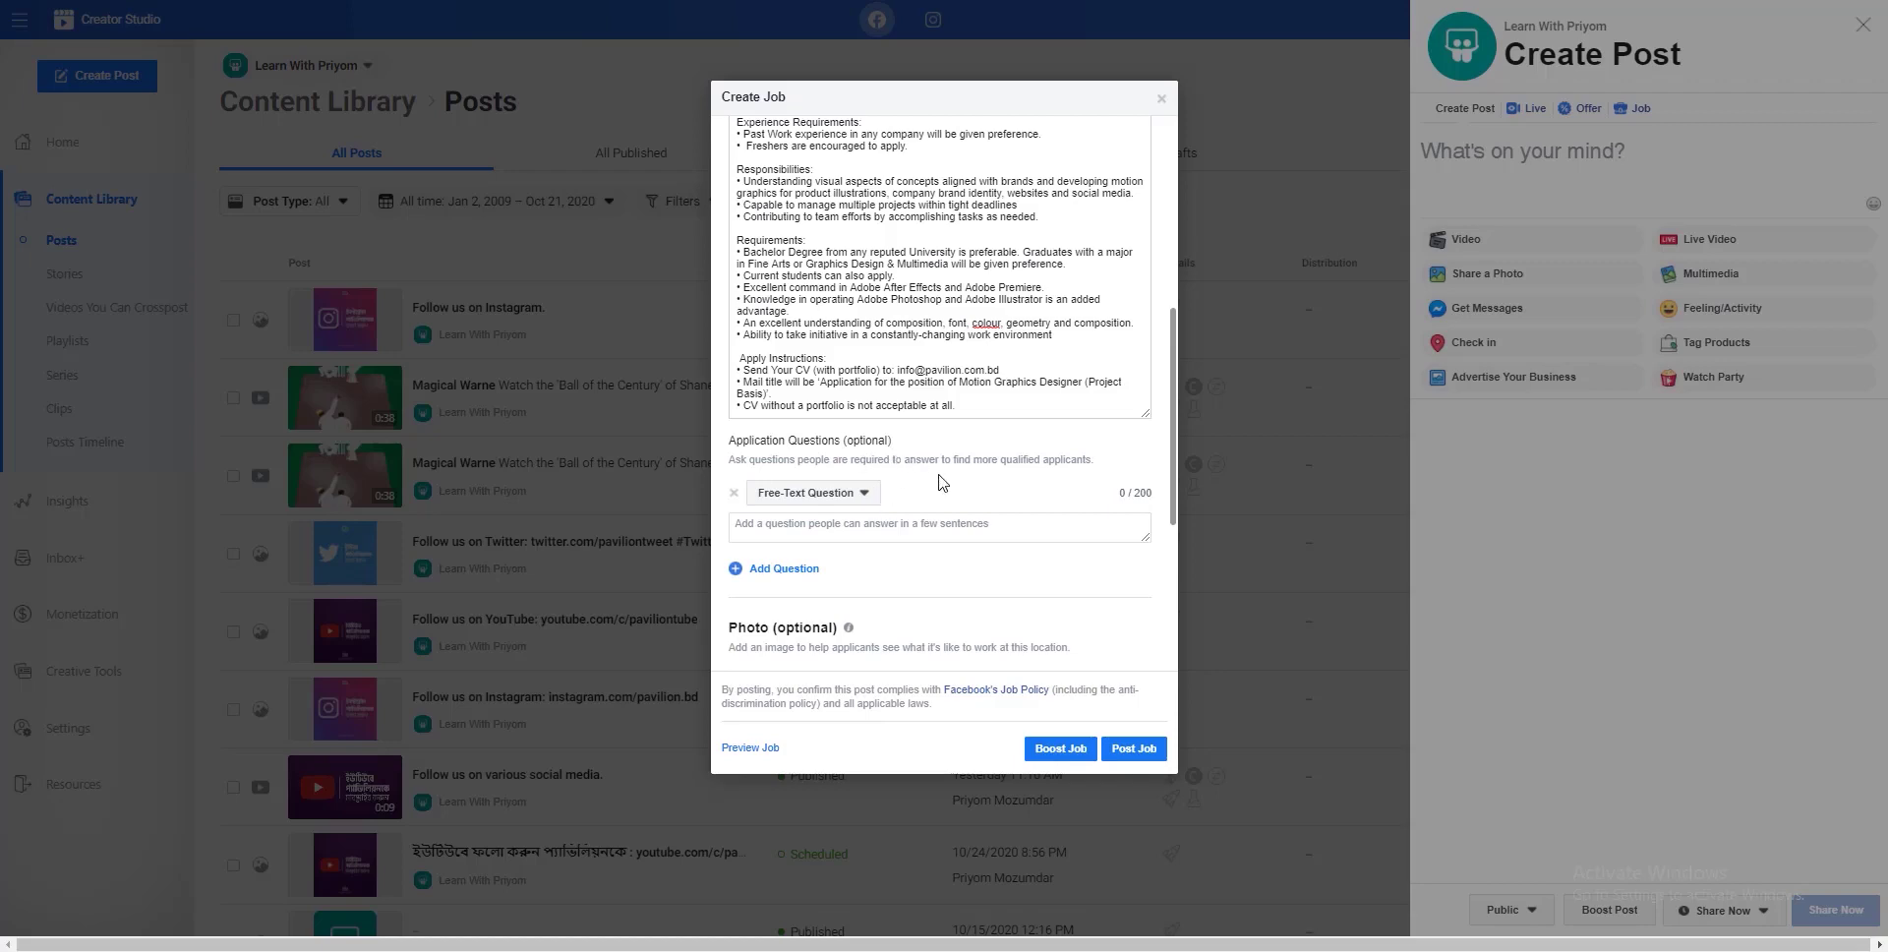
click(863, 496)
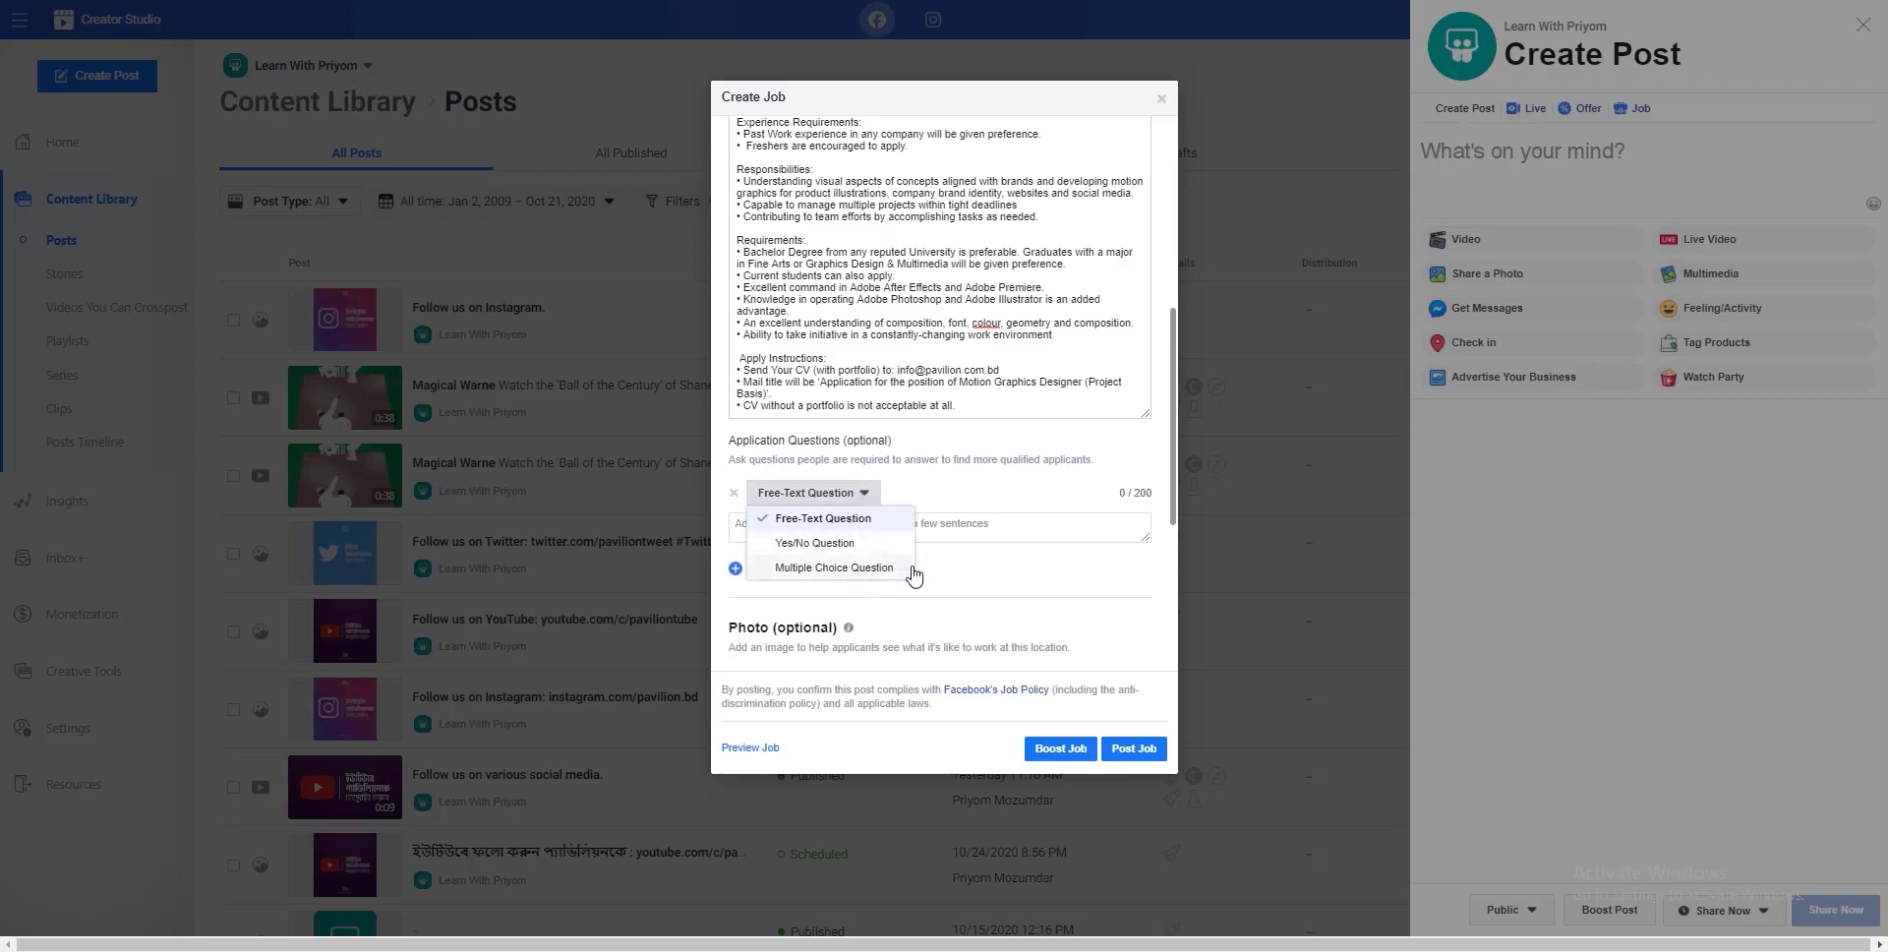
click(951, 498)
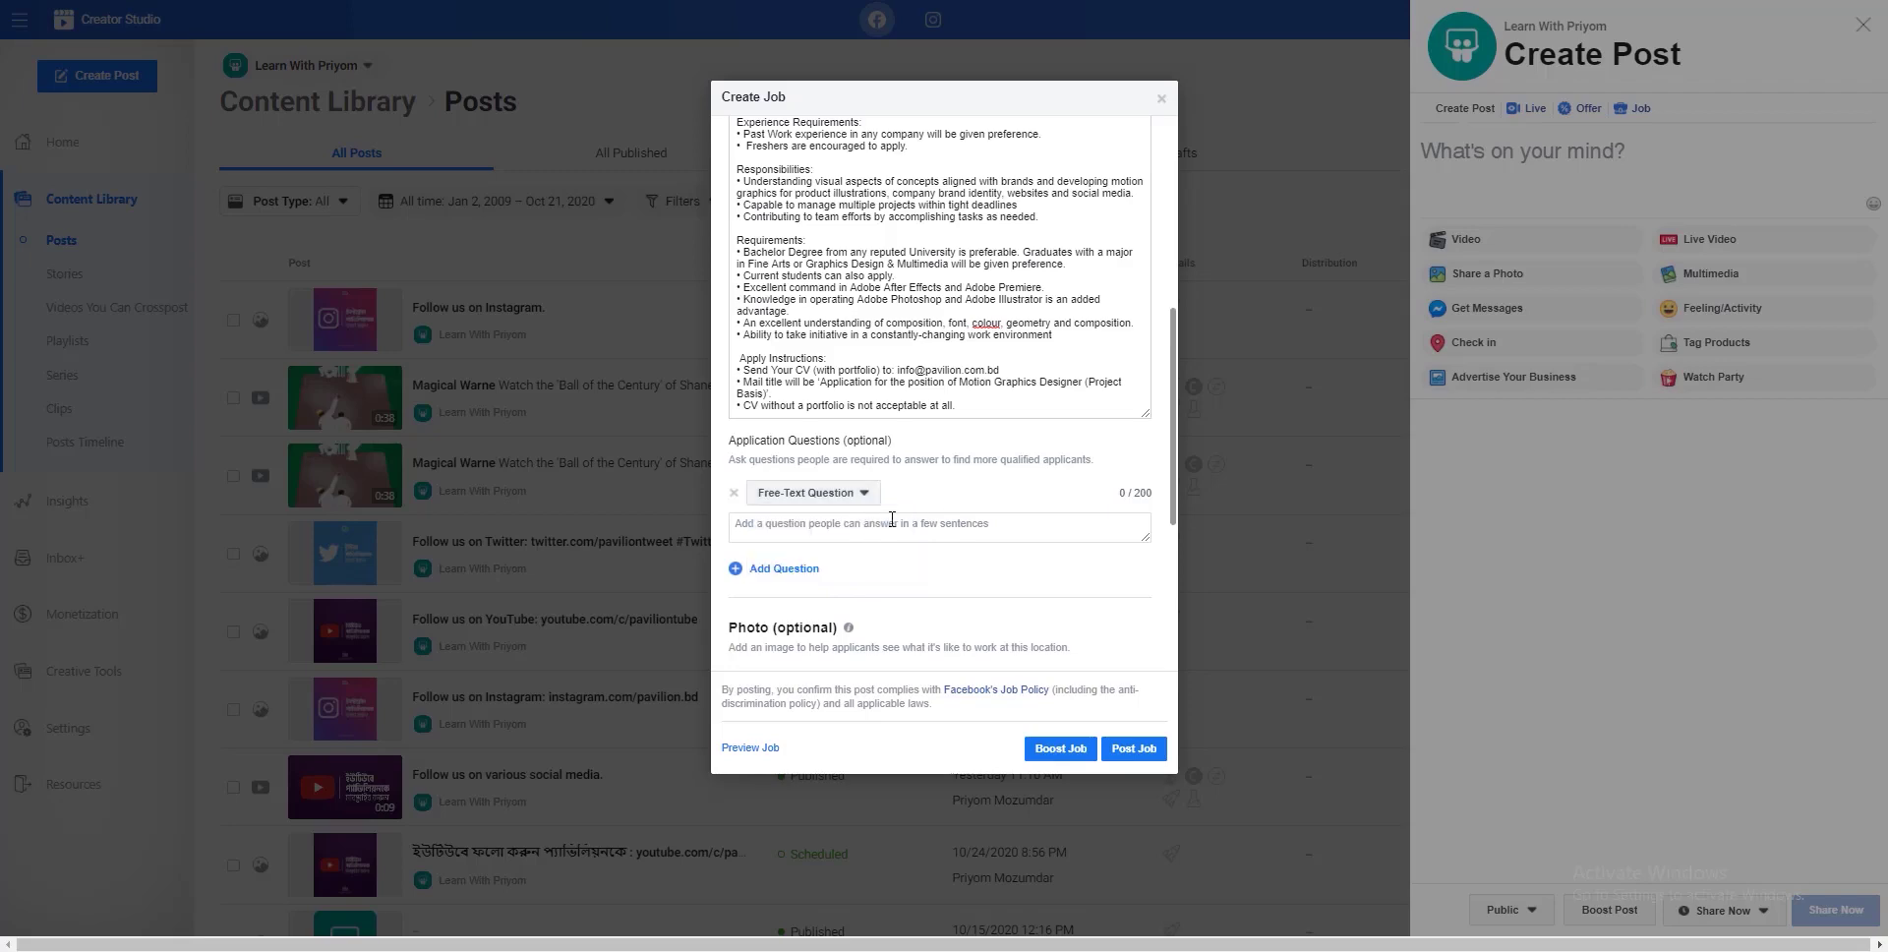
click(917, 524)
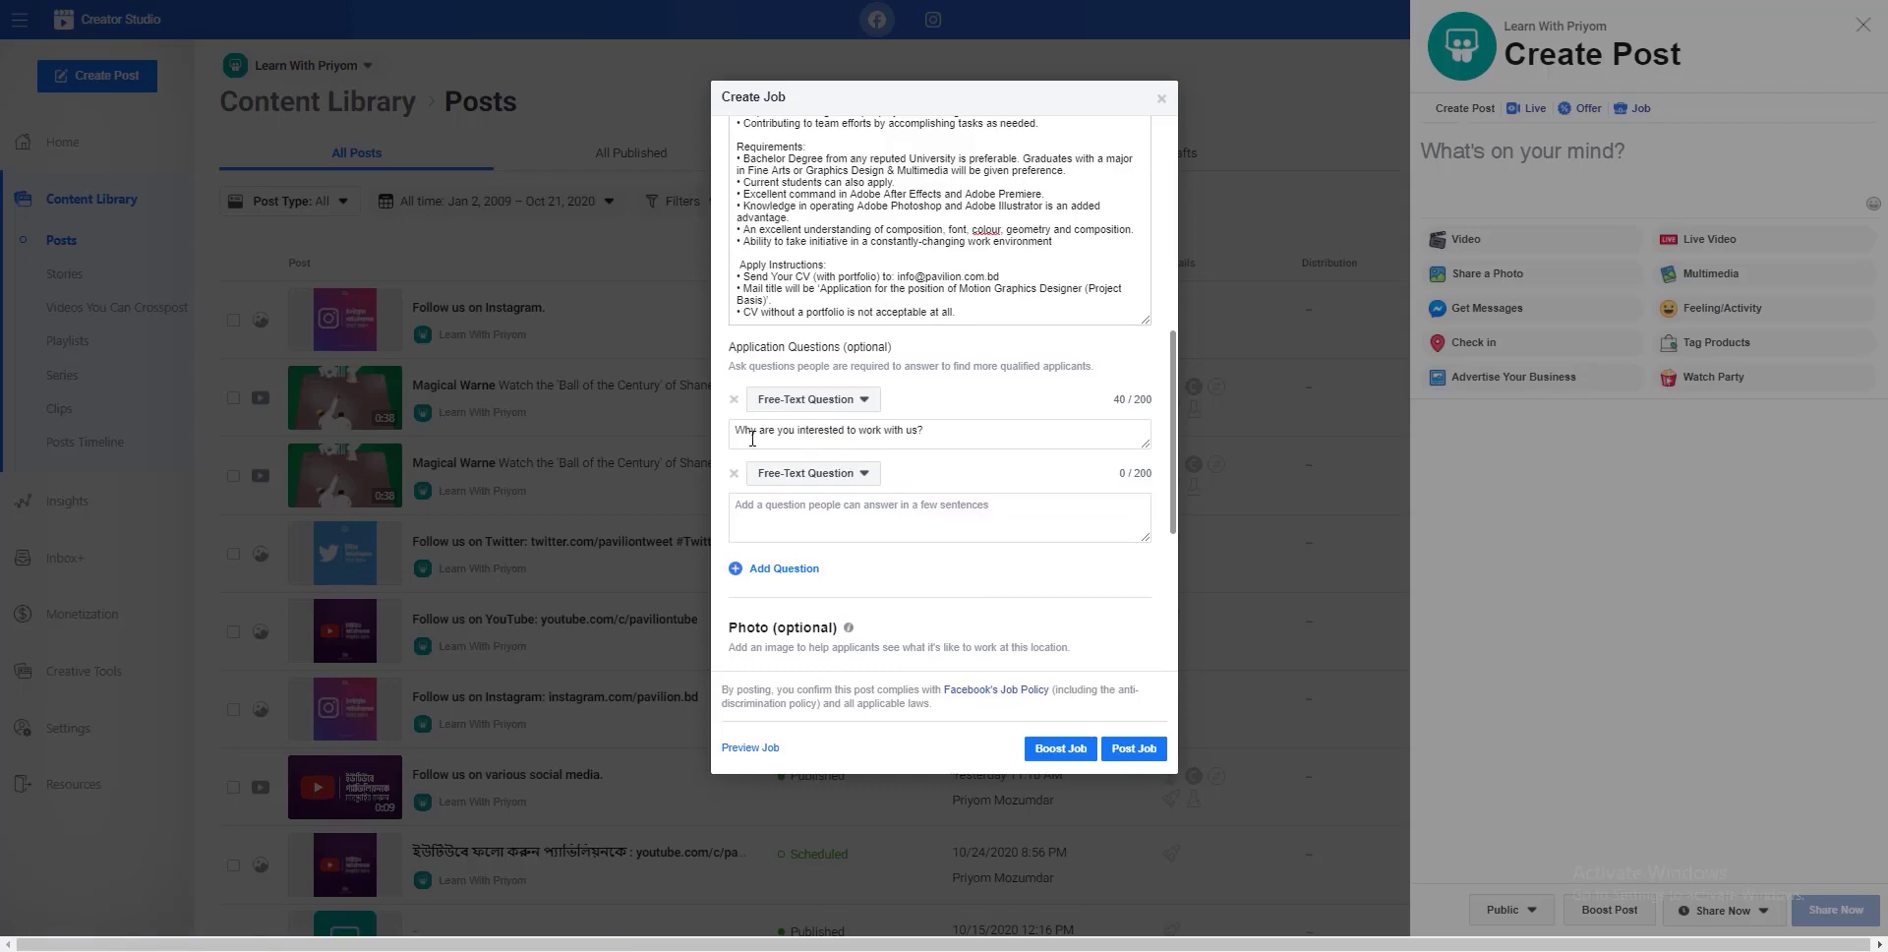
Make the second question a Yes/No Question reading "Are you comfortable to use Adobe Premier Pro?".
click(836, 475)
click(844, 523)
click(847, 504)
text(Are you comfortable to use Adobe Premier Pro?)
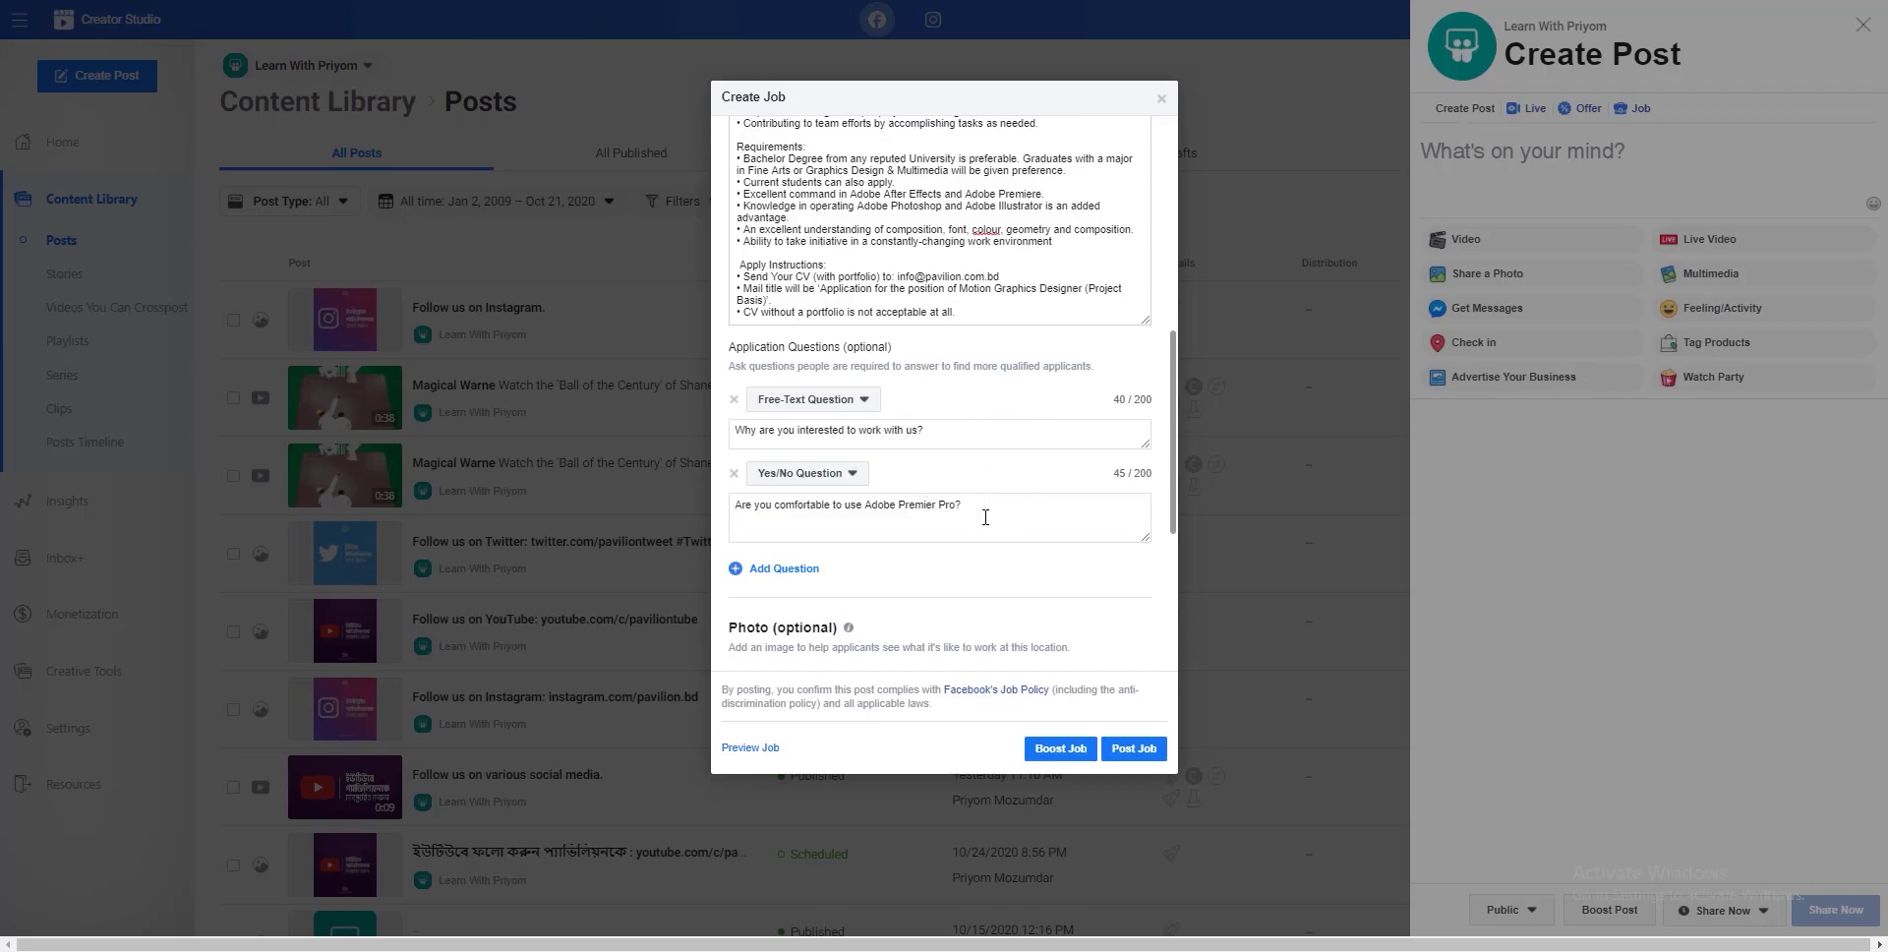
Upload the "We Are Hiring! Motion Designer" image from Downloads as the job photo, repositioned to show its upper part.
scroll(789, 648, down, 3)
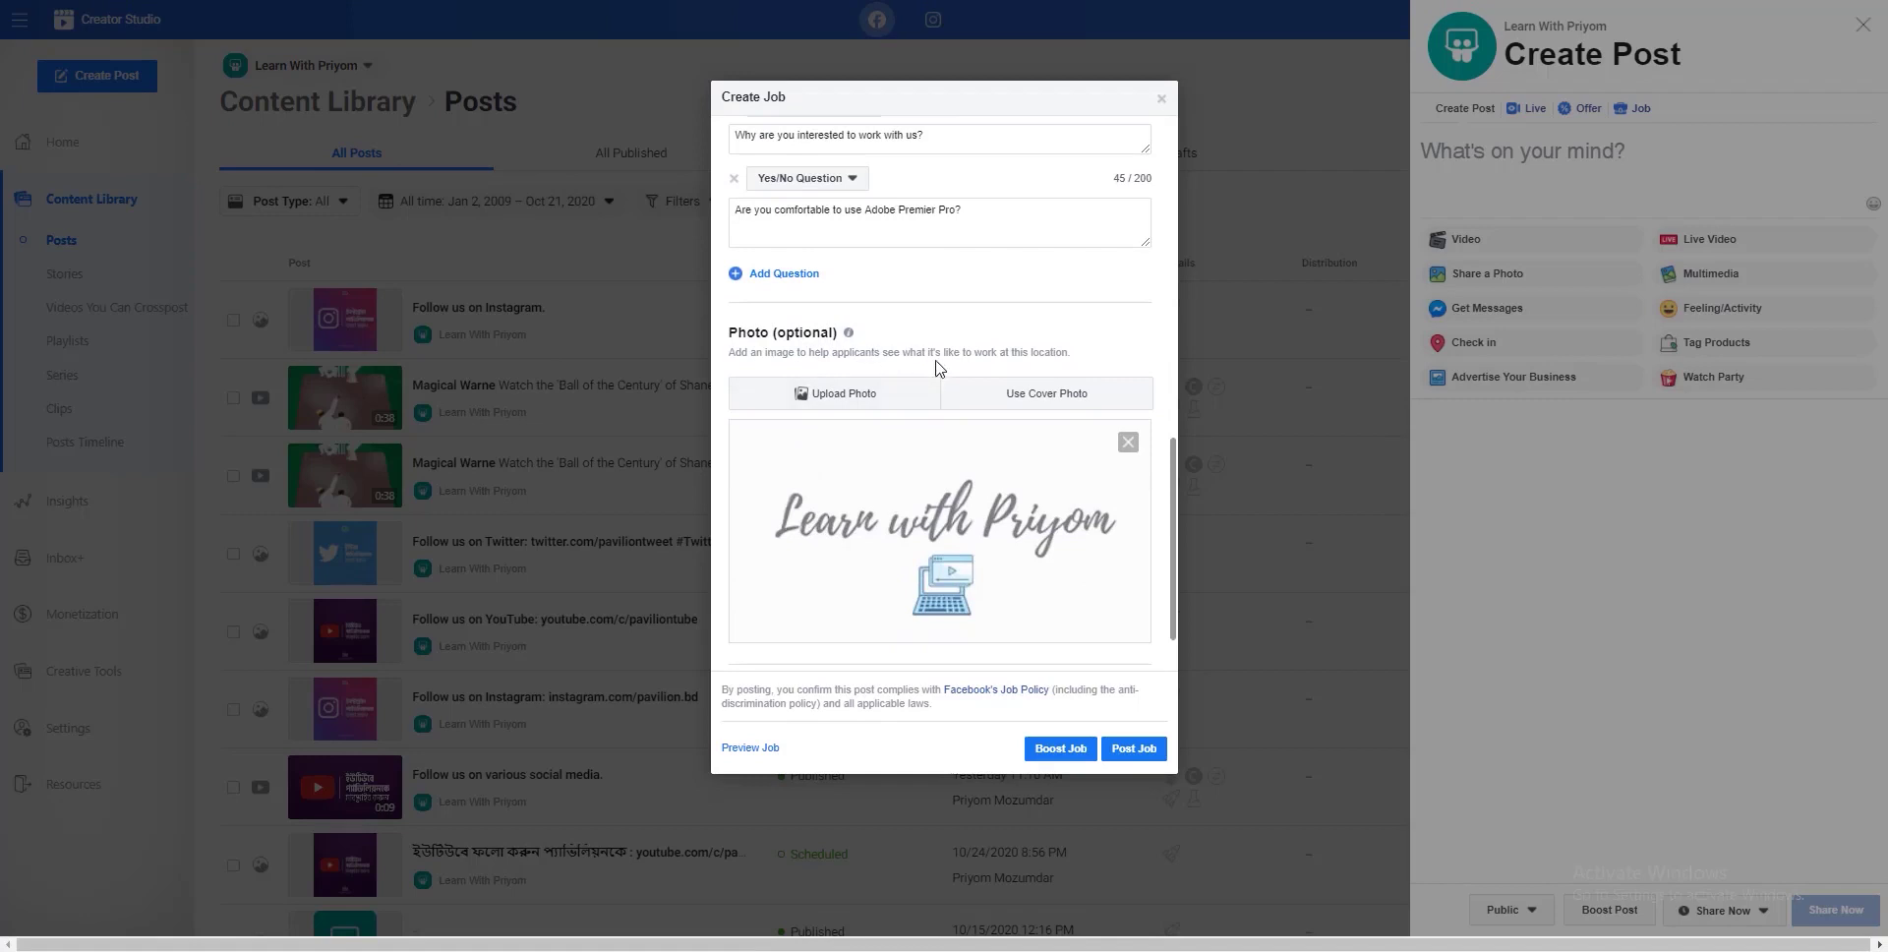
scroll(914, 529, down, 1)
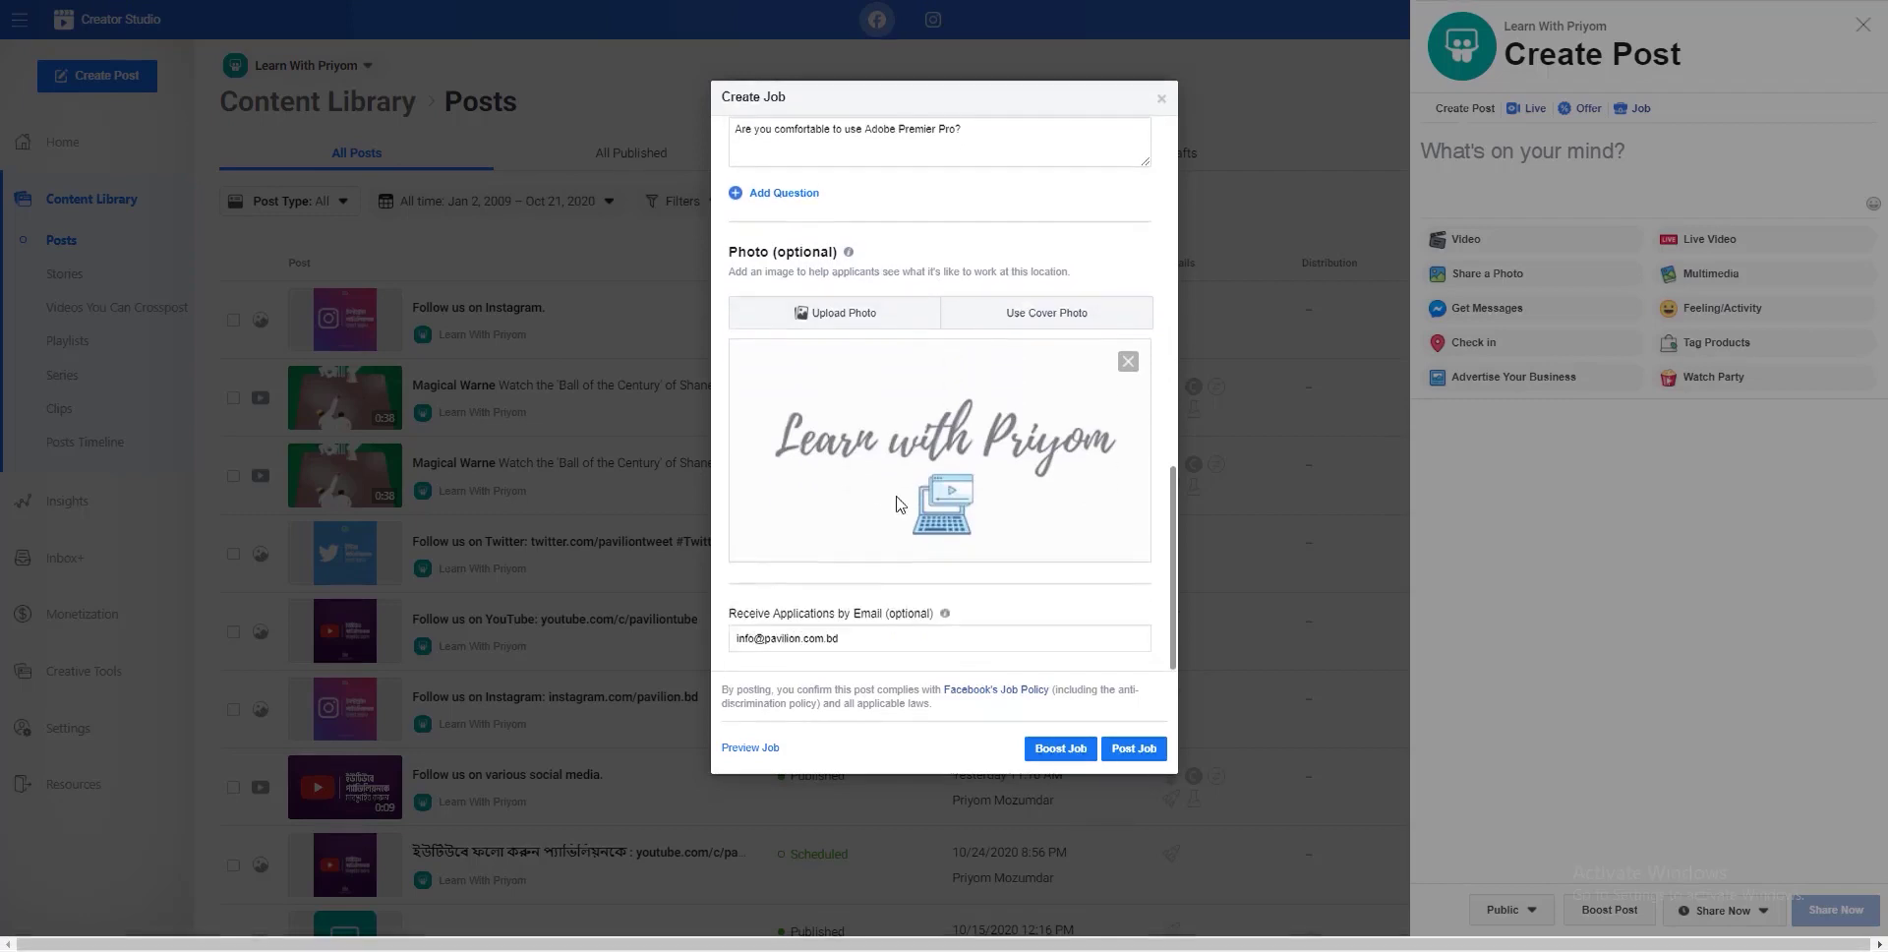
click(848, 314)
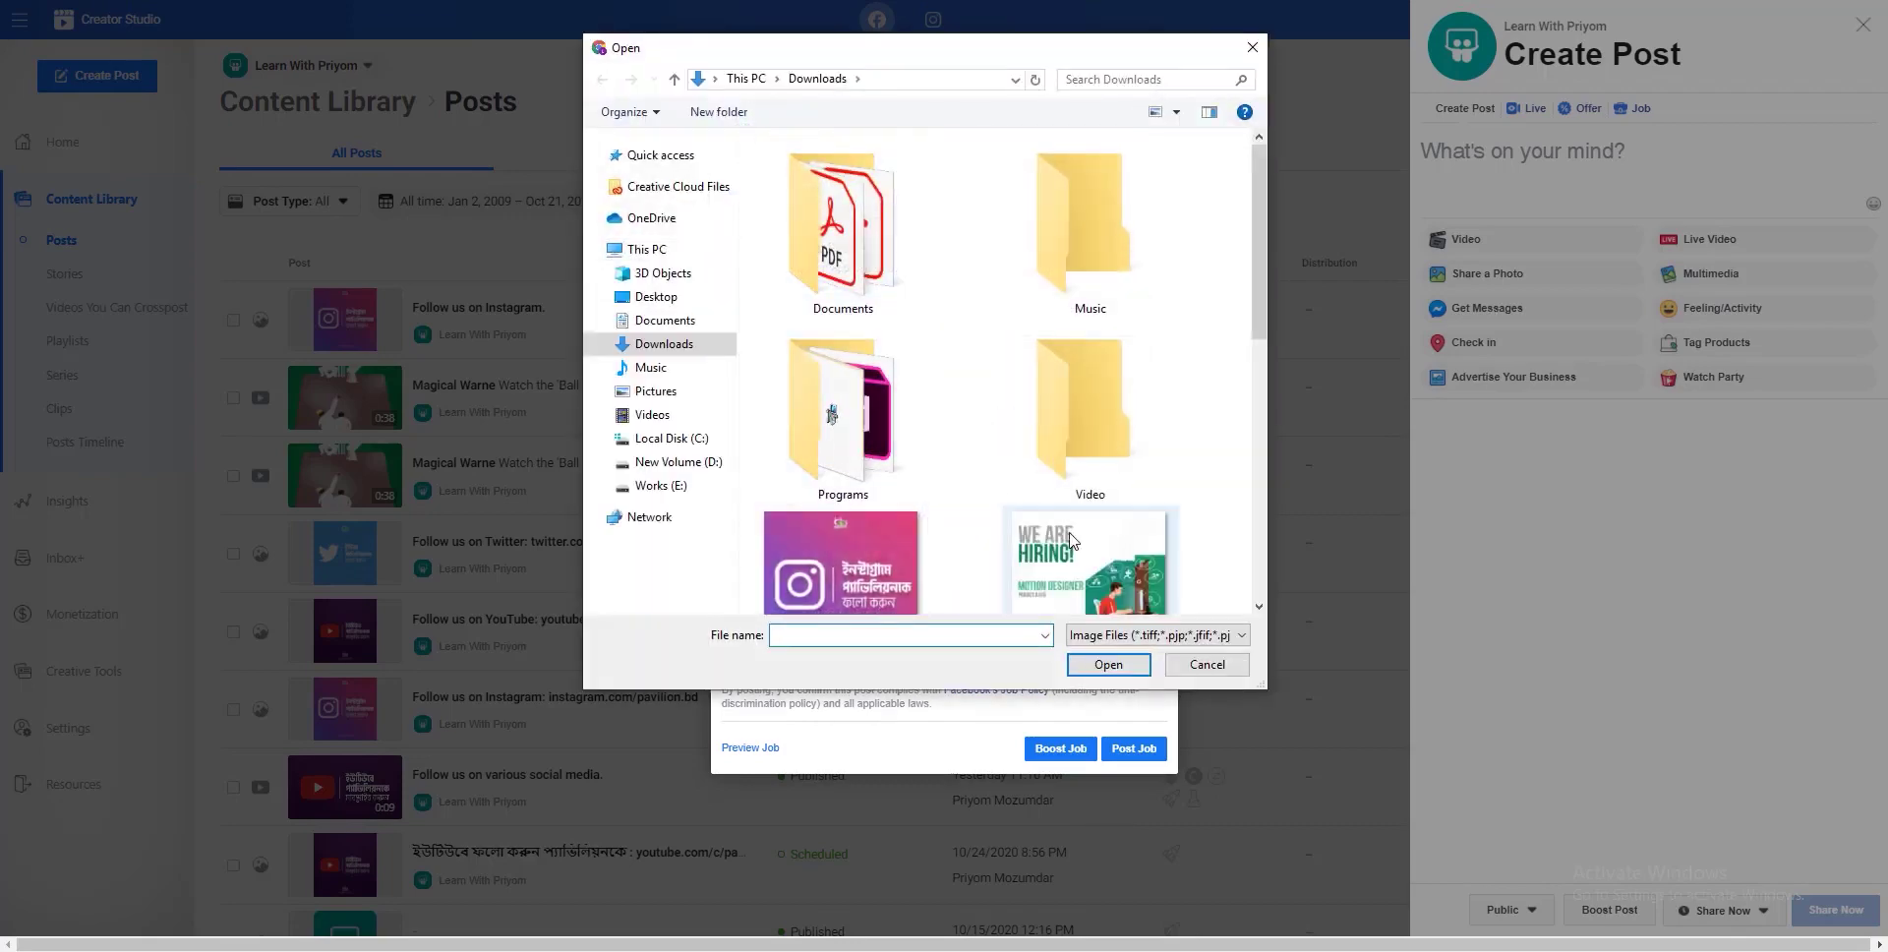
double_click(1065, 532)
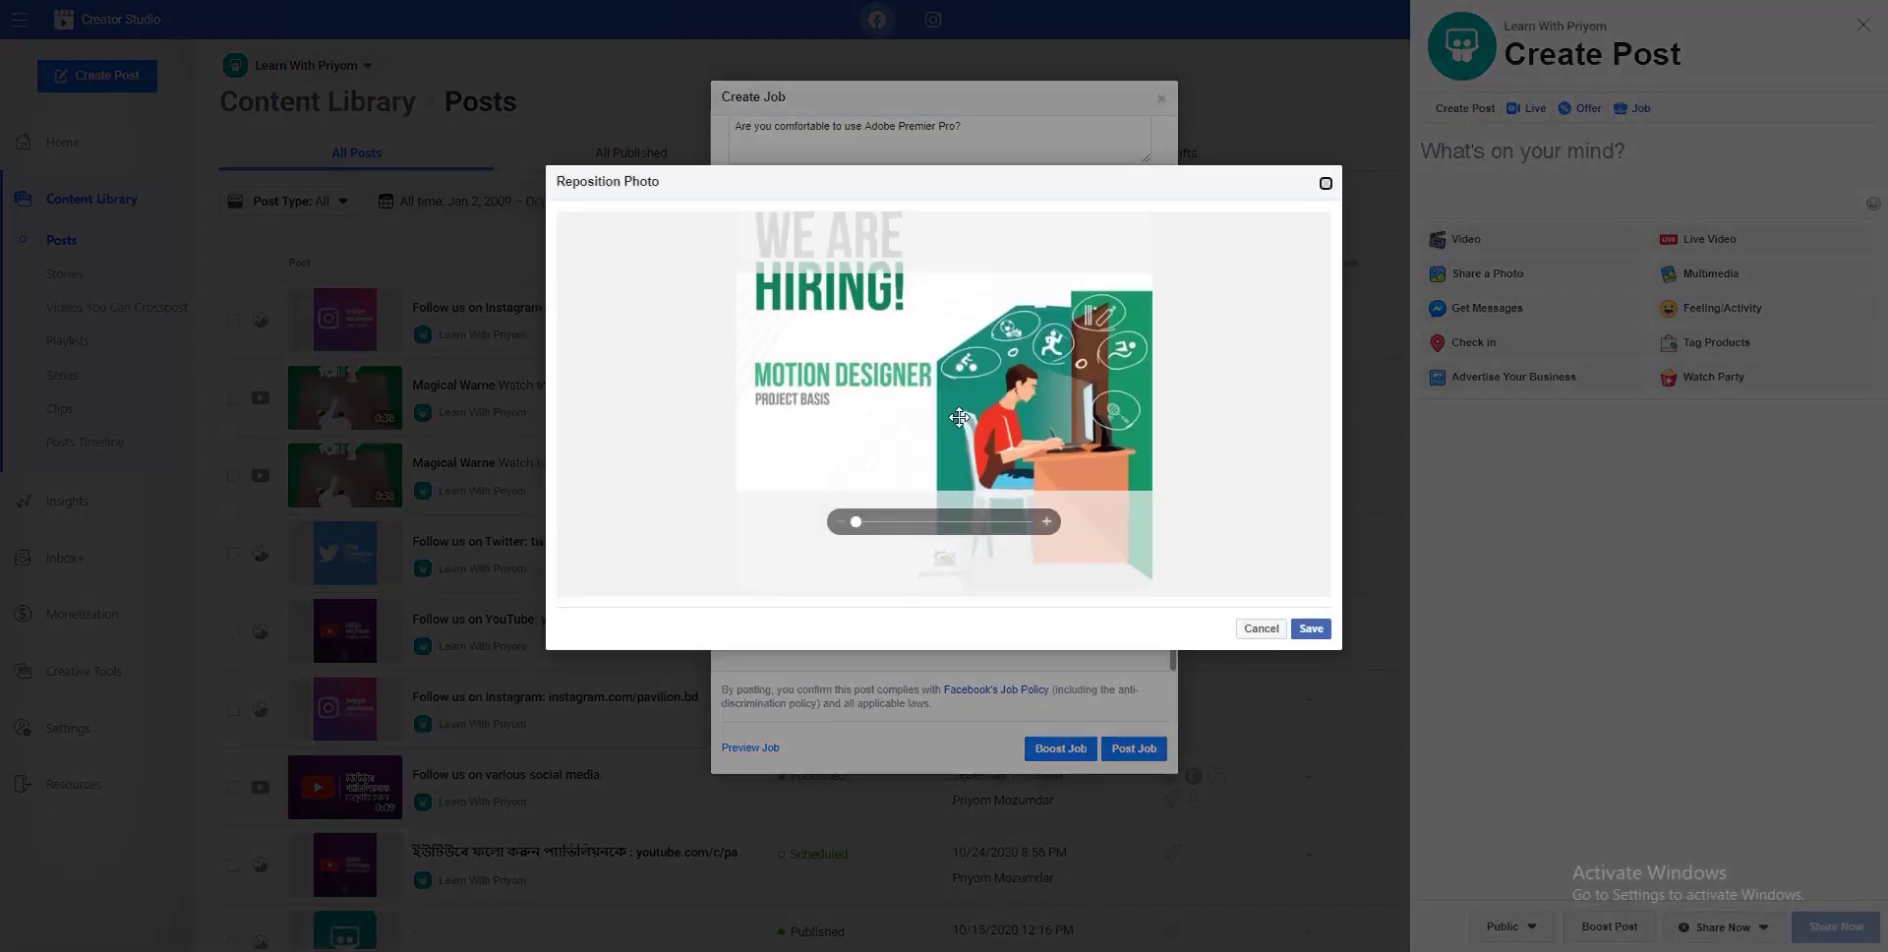
drag(959, 417, 959, 495)
click(1311, 630)
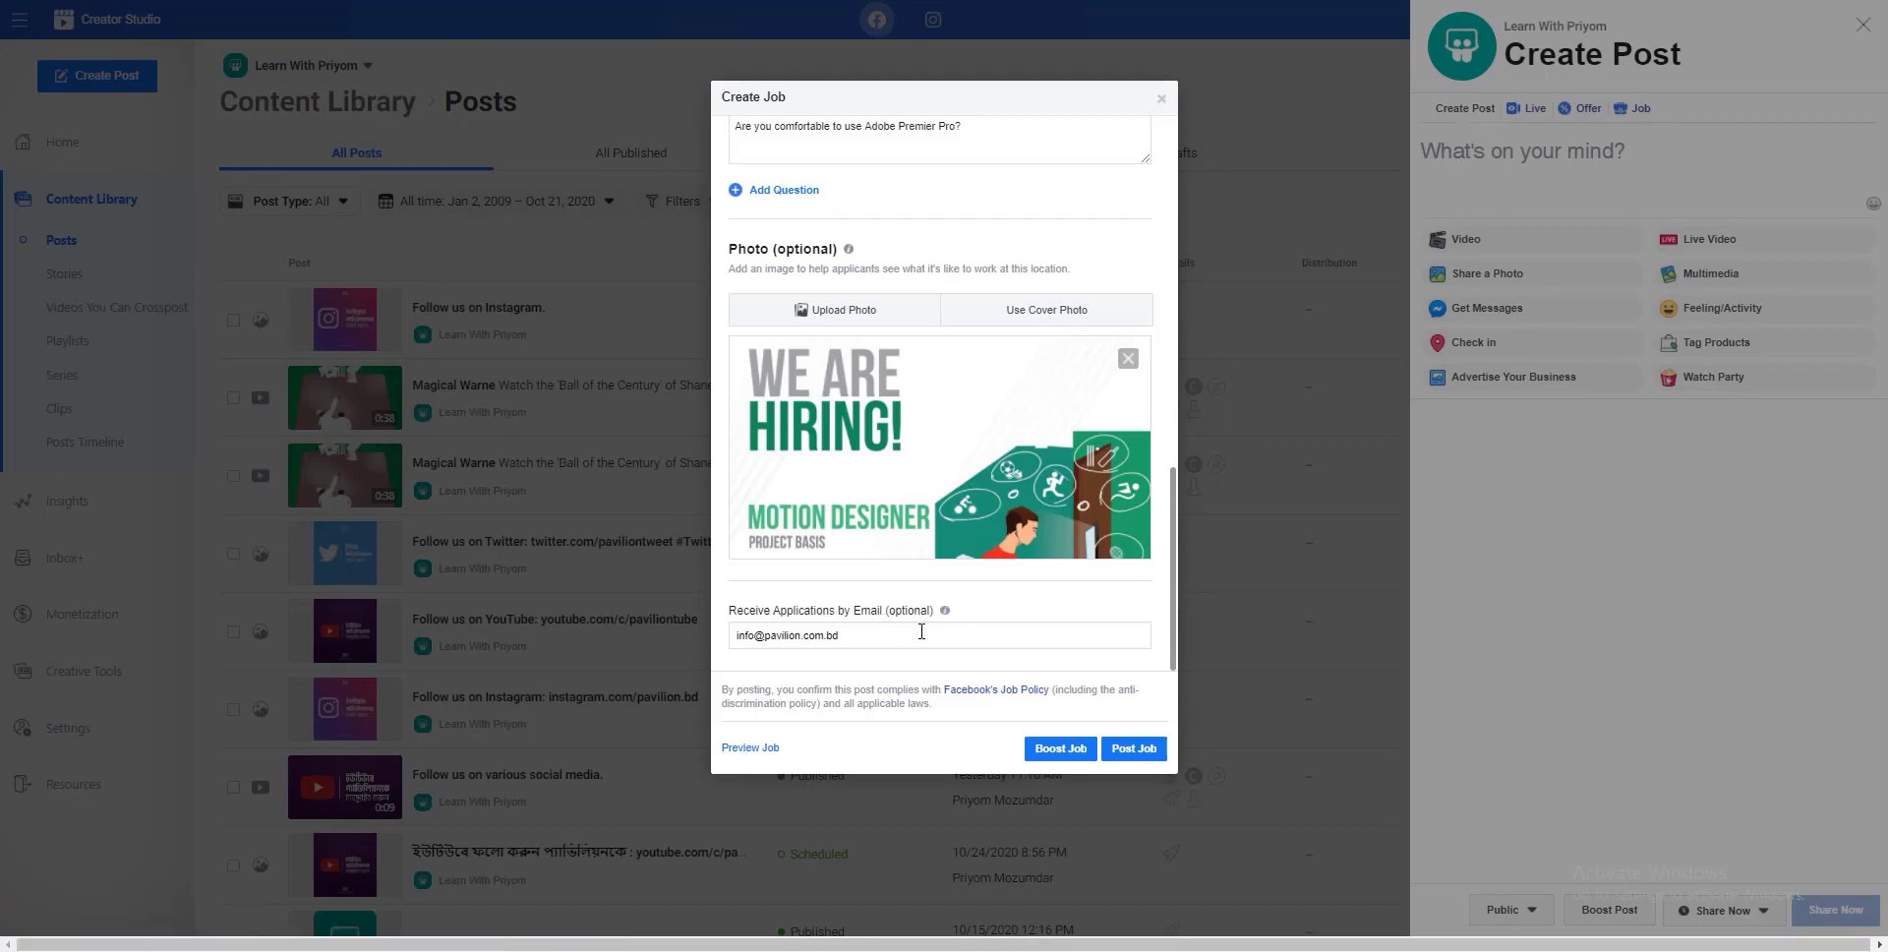
Check the application e-mail and preview the job post, and return to editing to recheck the form's details.
drag(839, 636, 736, 641)
click(1011, 612)
click(744, 751)
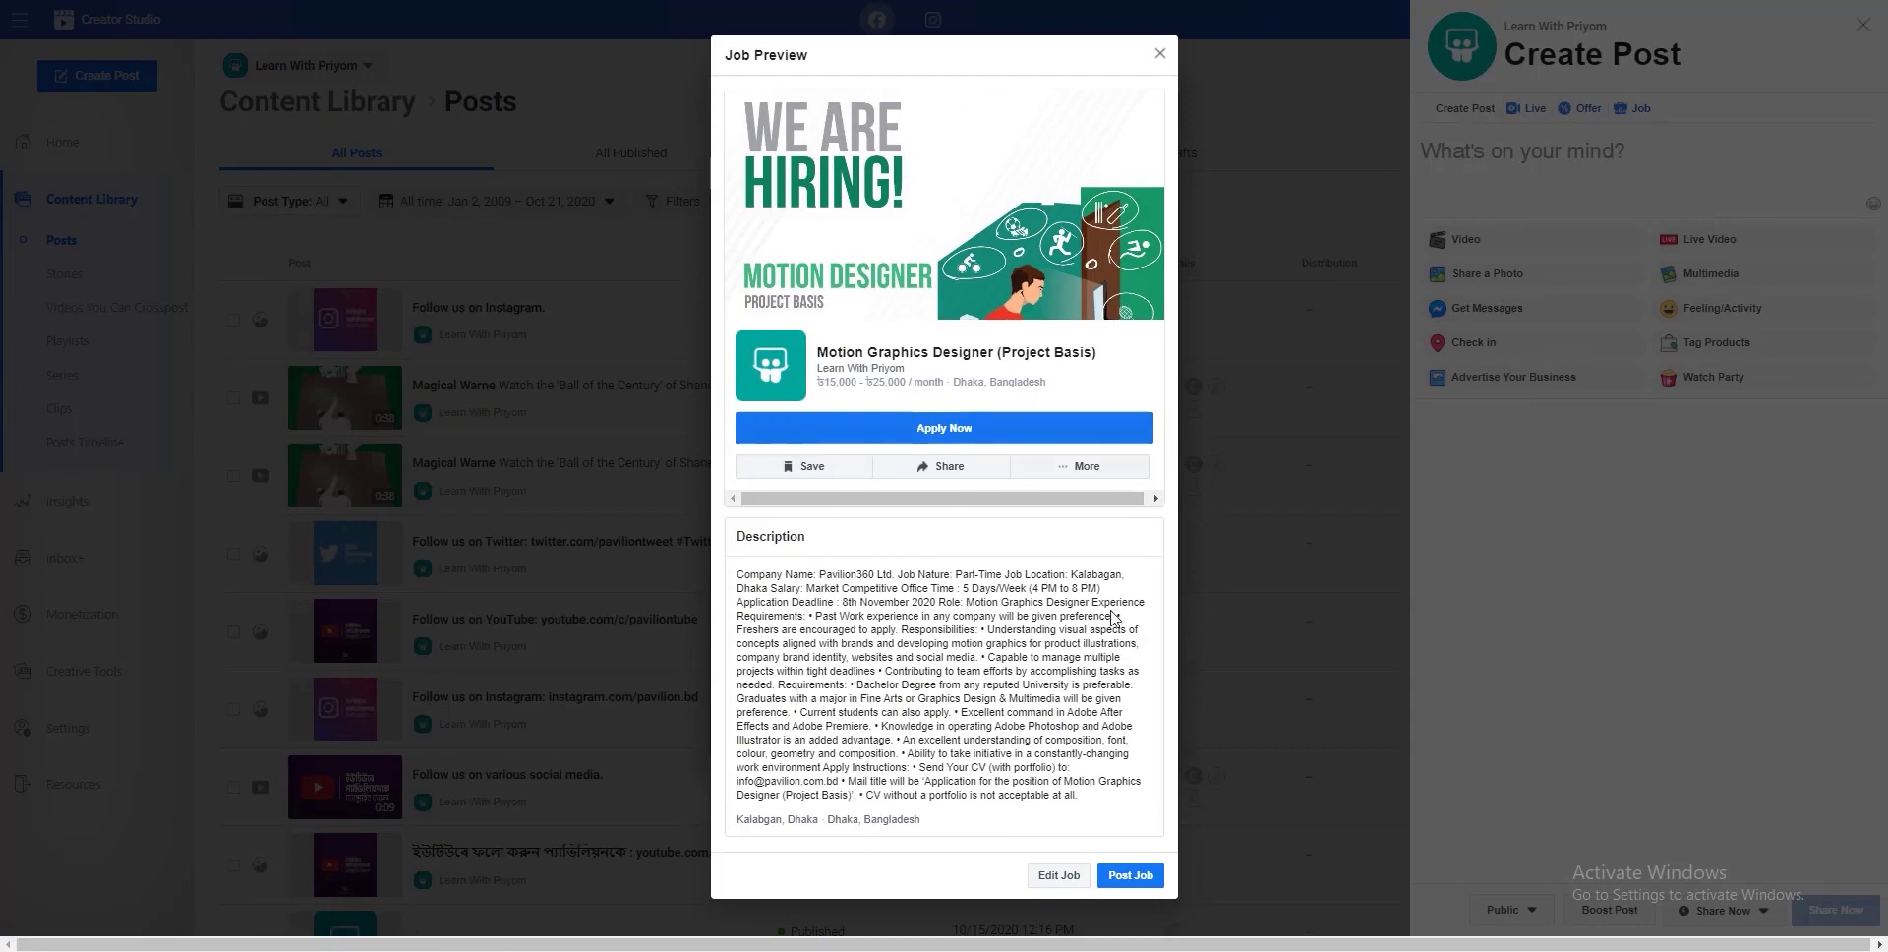
click(1057, 875)
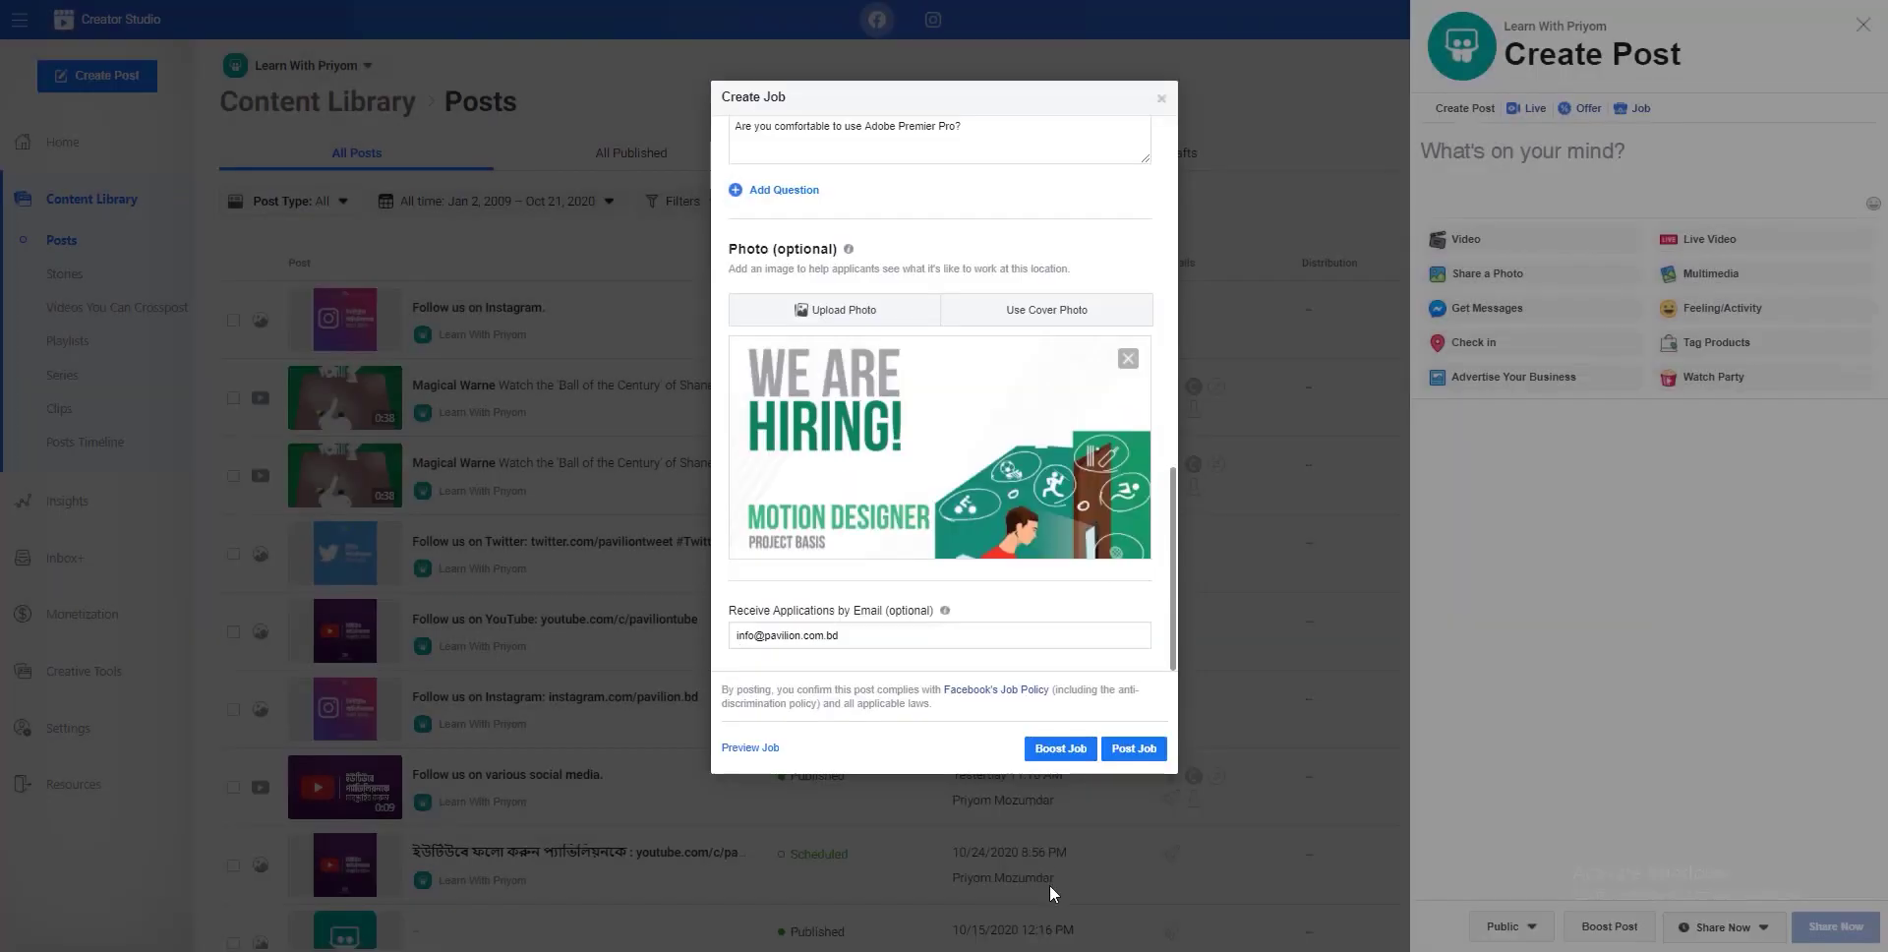
scroll(917, 516, up, 5)
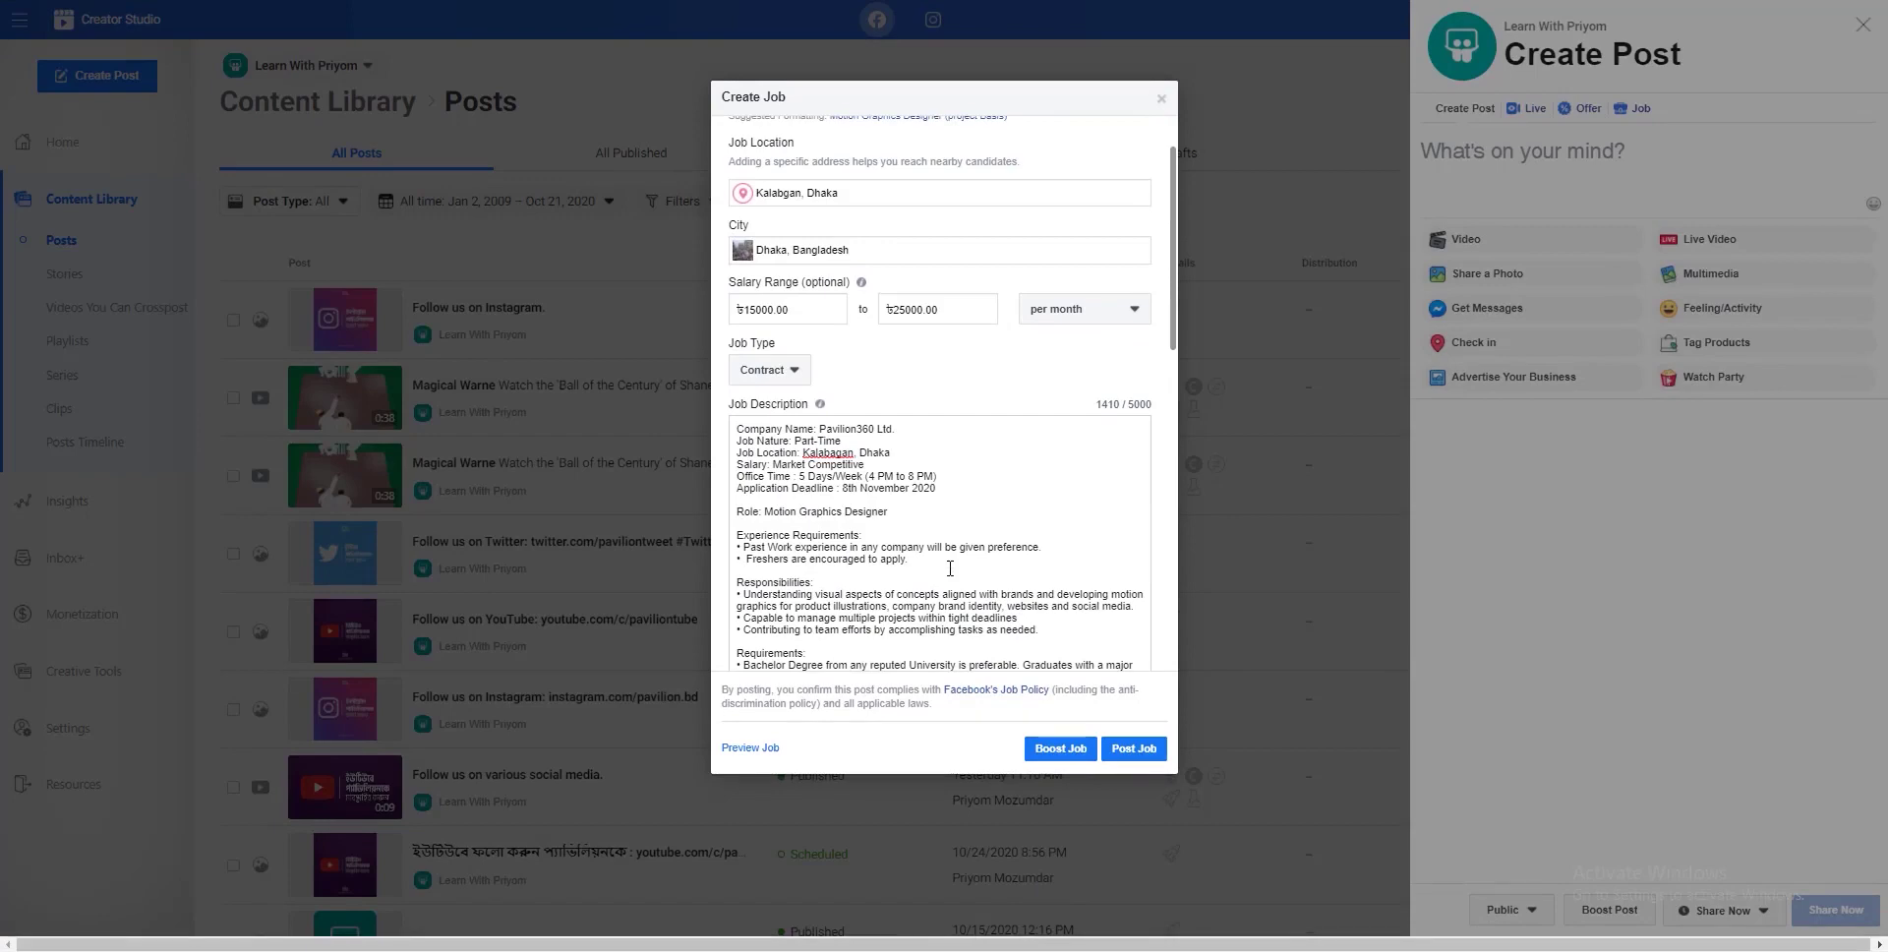
scroll(916, 516, up, 2)
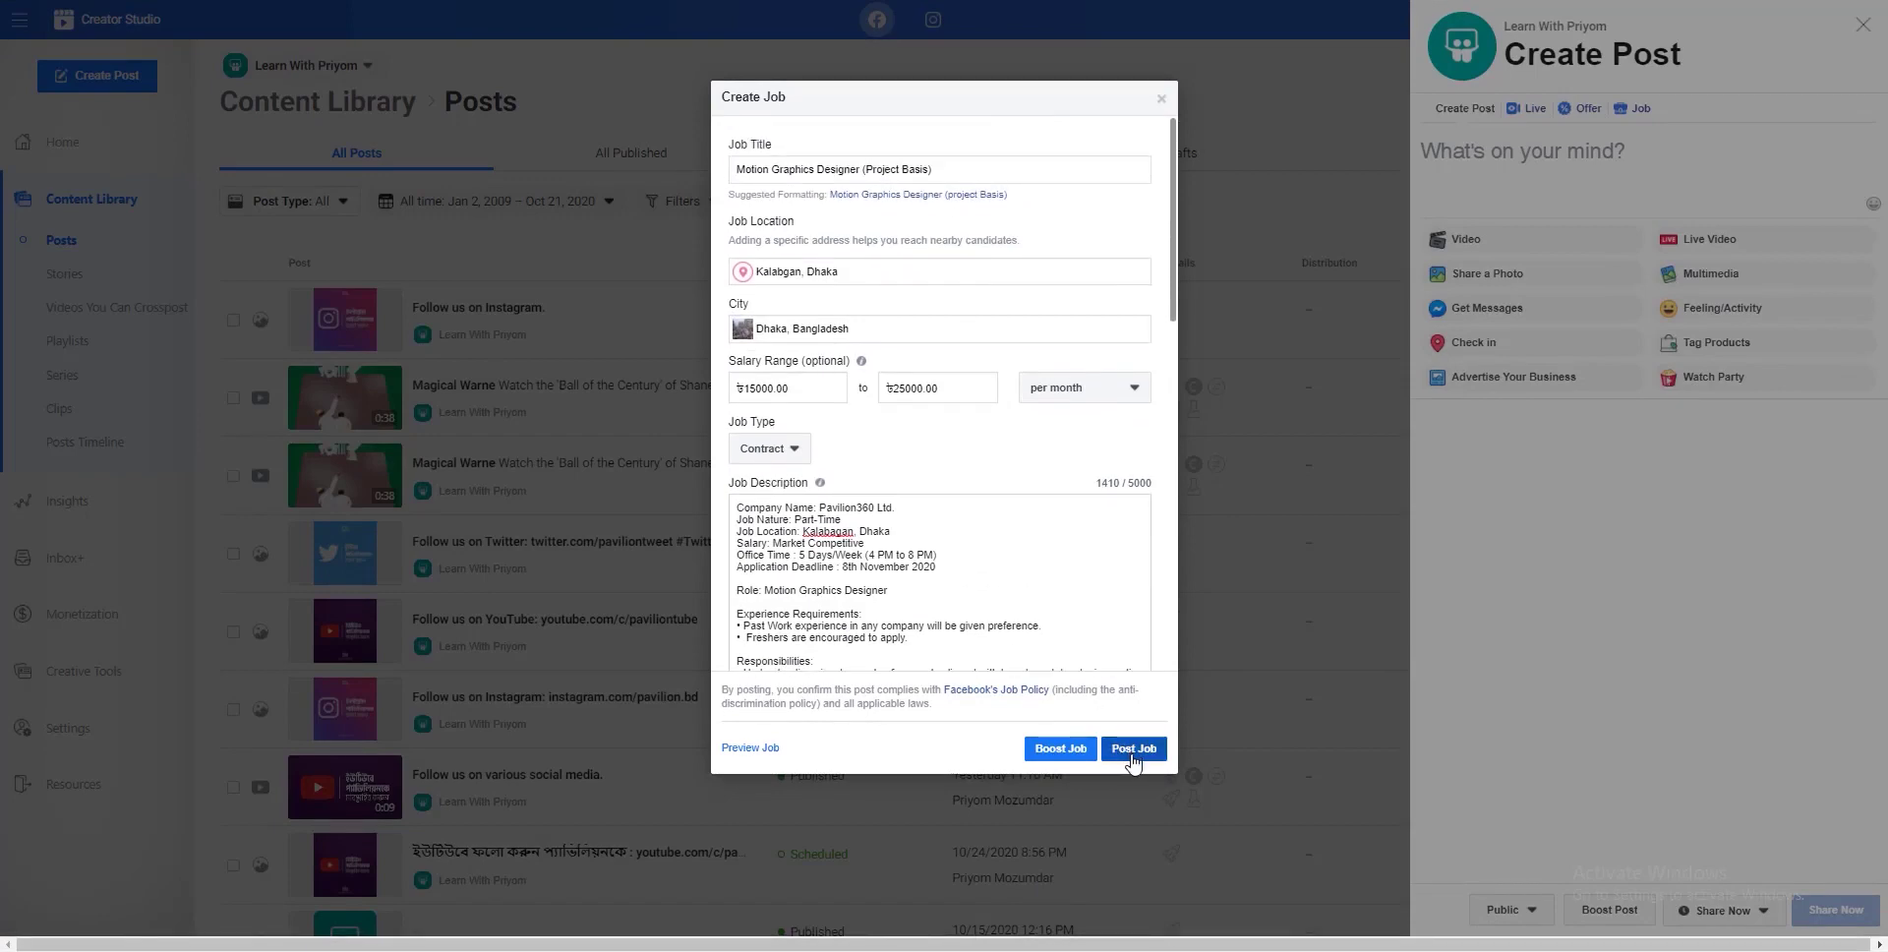
Publish the job without boosting it, and close the confirmation dialogs.
click(1133, 751)
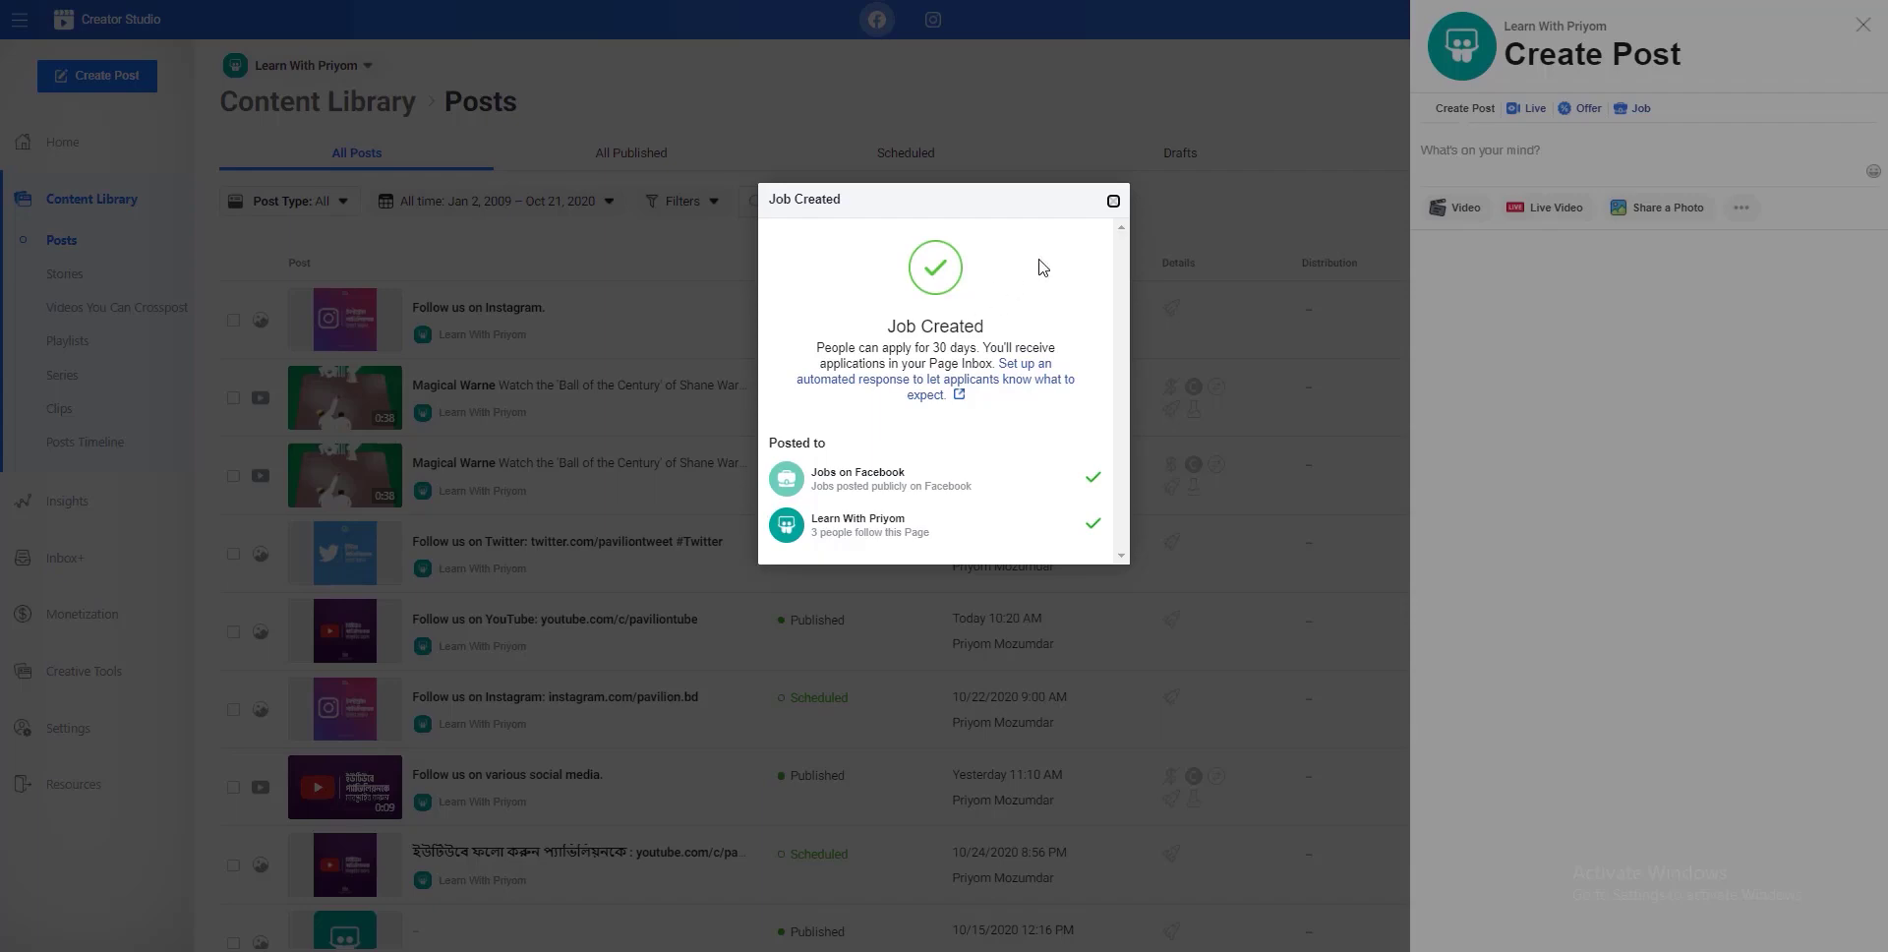
click(1114, 202)
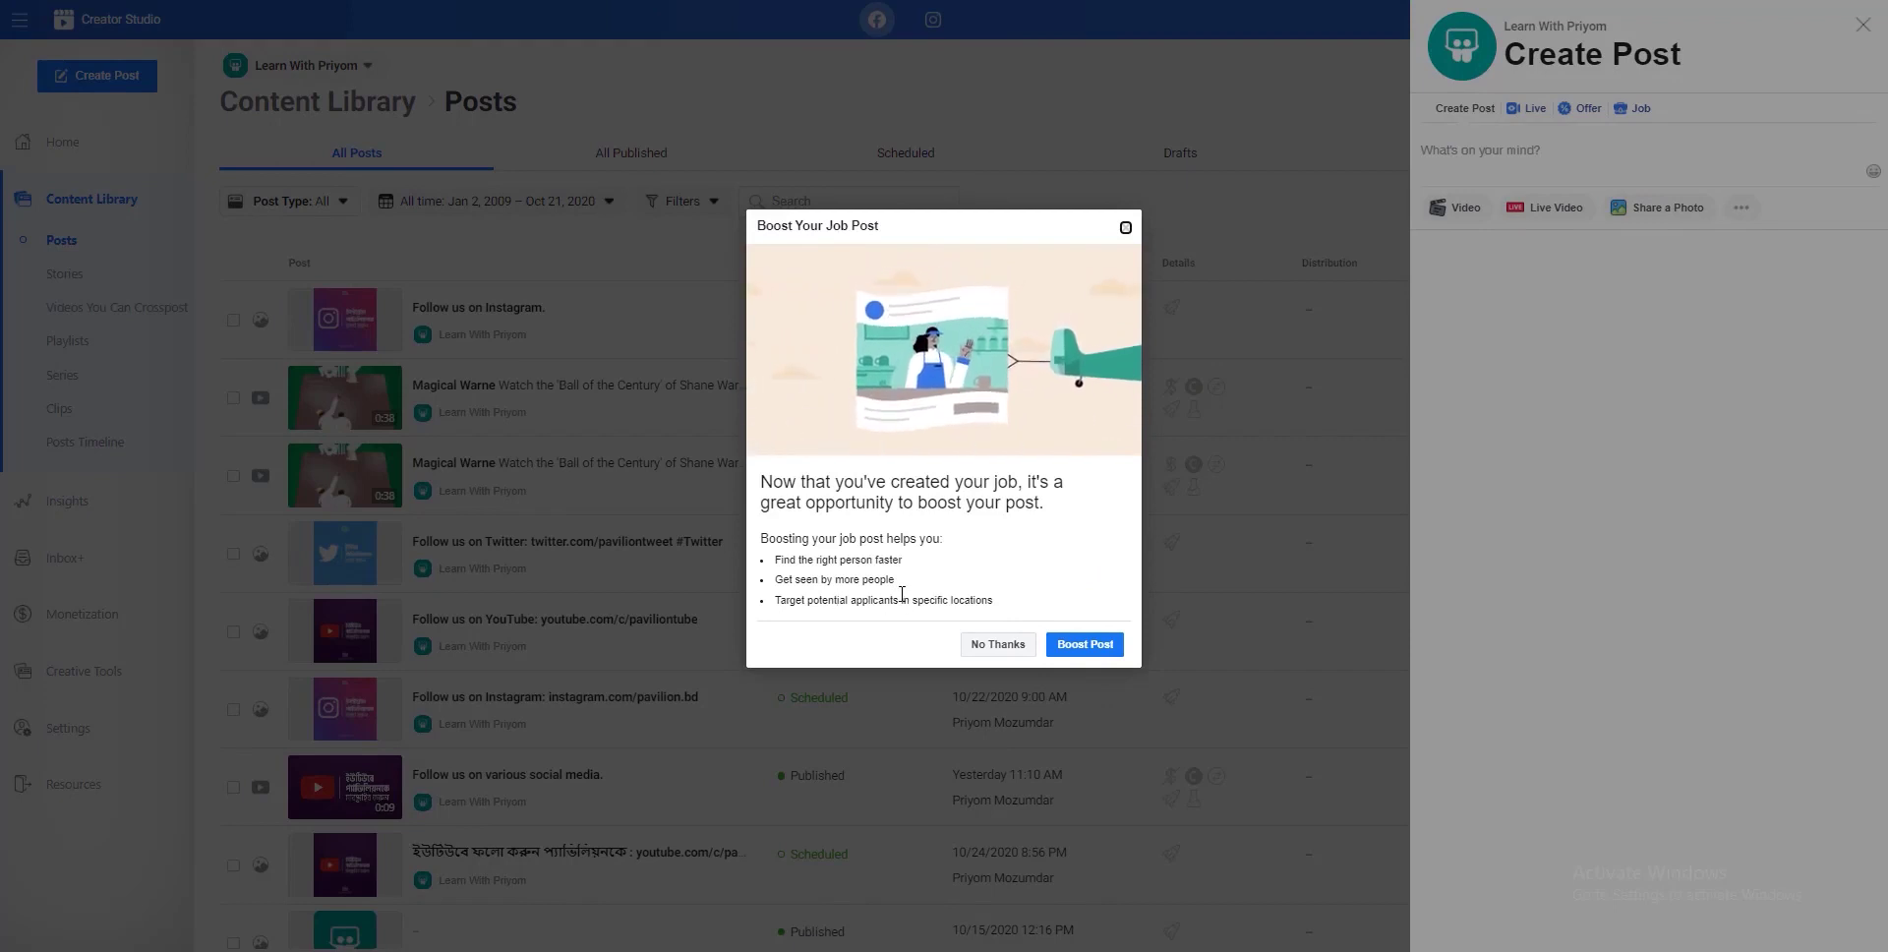
click(999, 645)
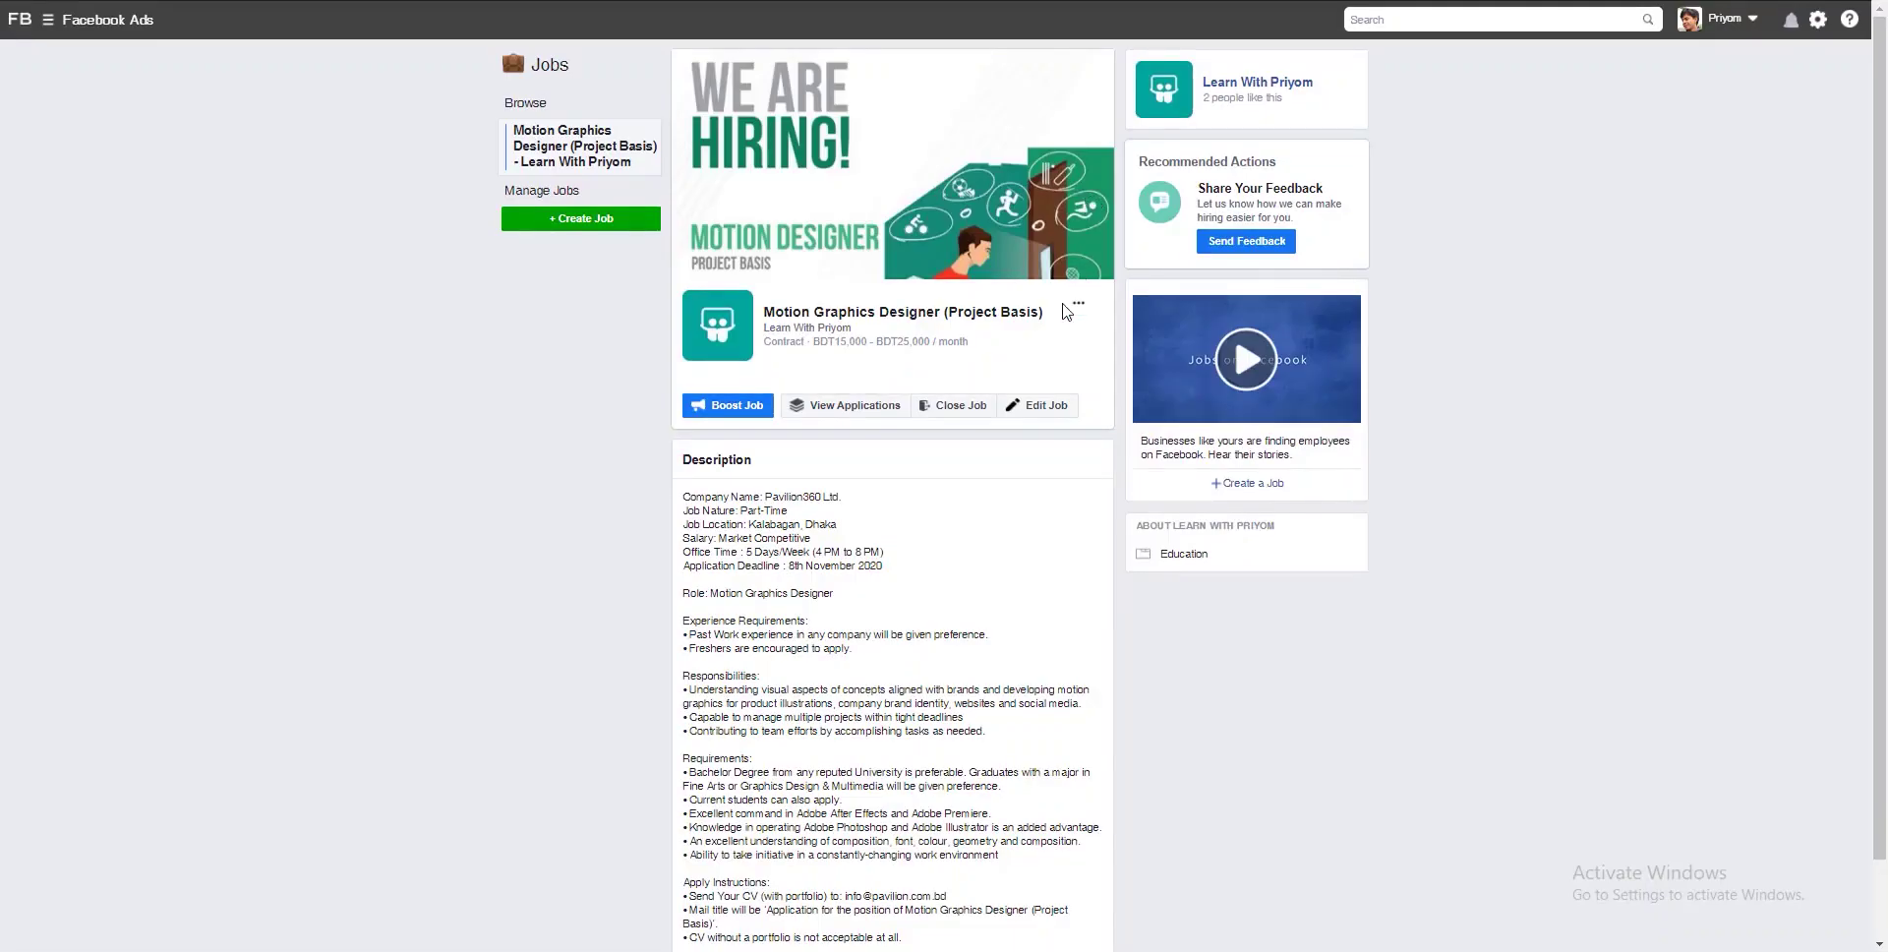
Review the published Motion Graphics Designer (Project Basis) job page, from its photo and salary through the full description.
scroll(1042, 339, down, 1)
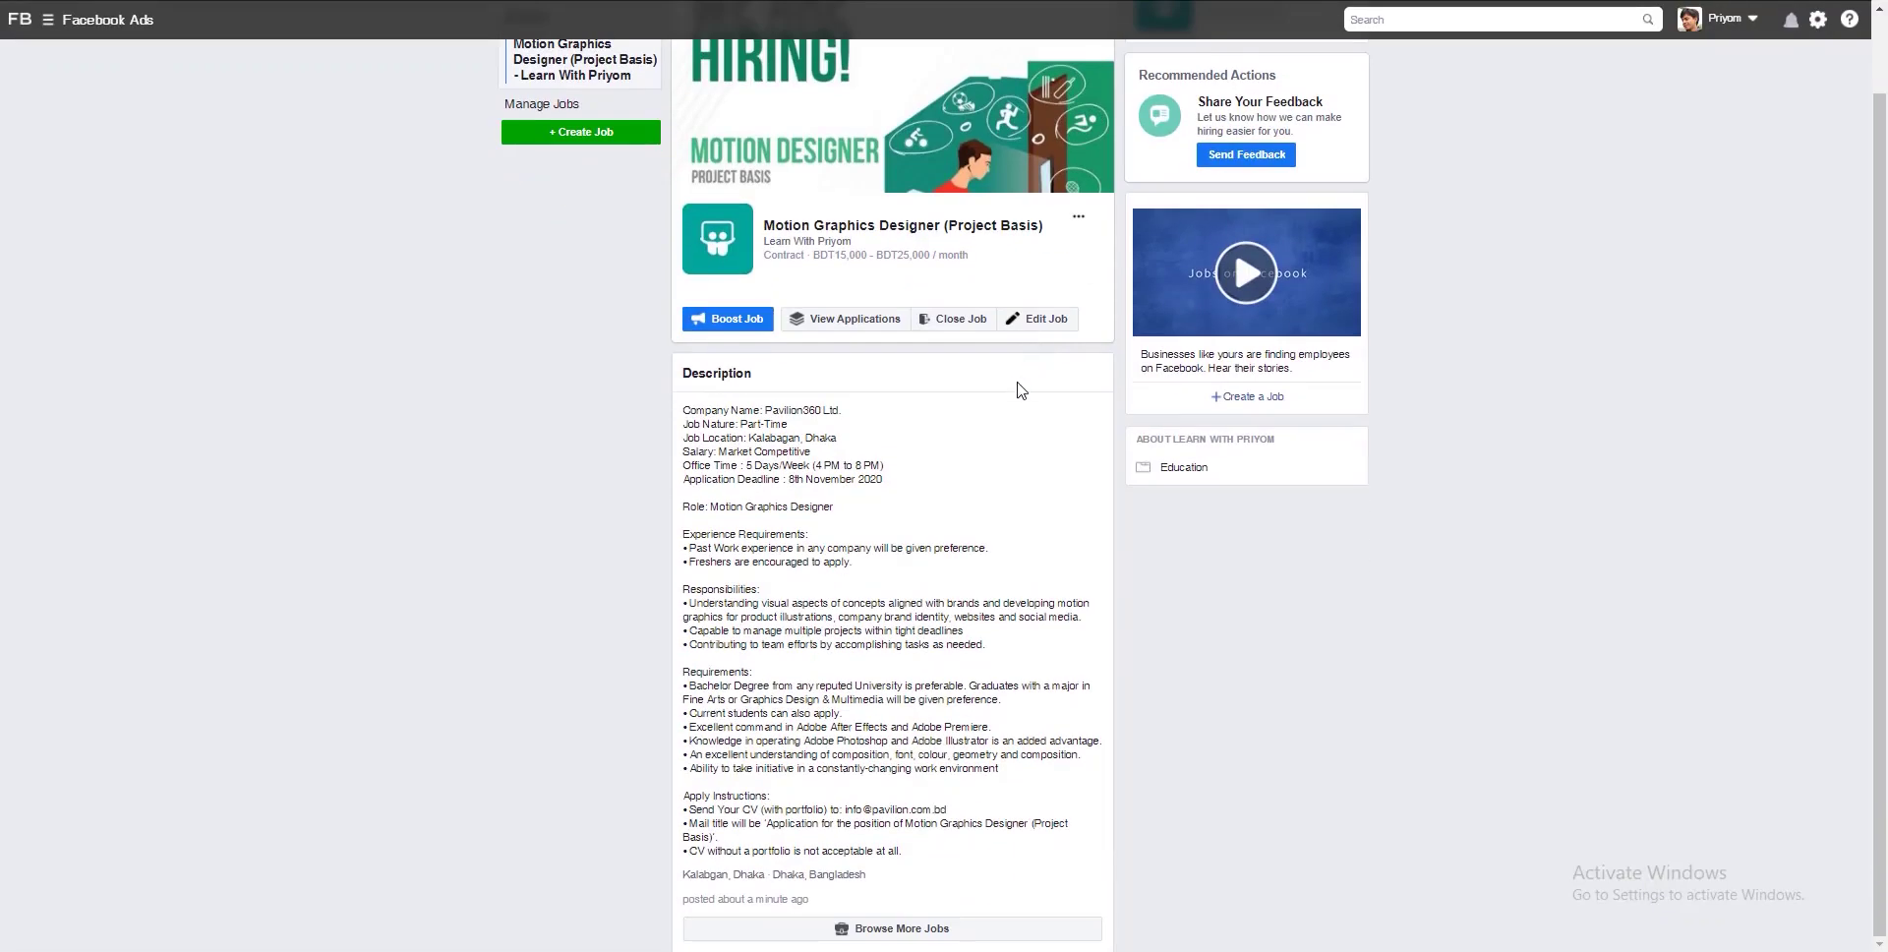
scroll(640, 383, up, 1)
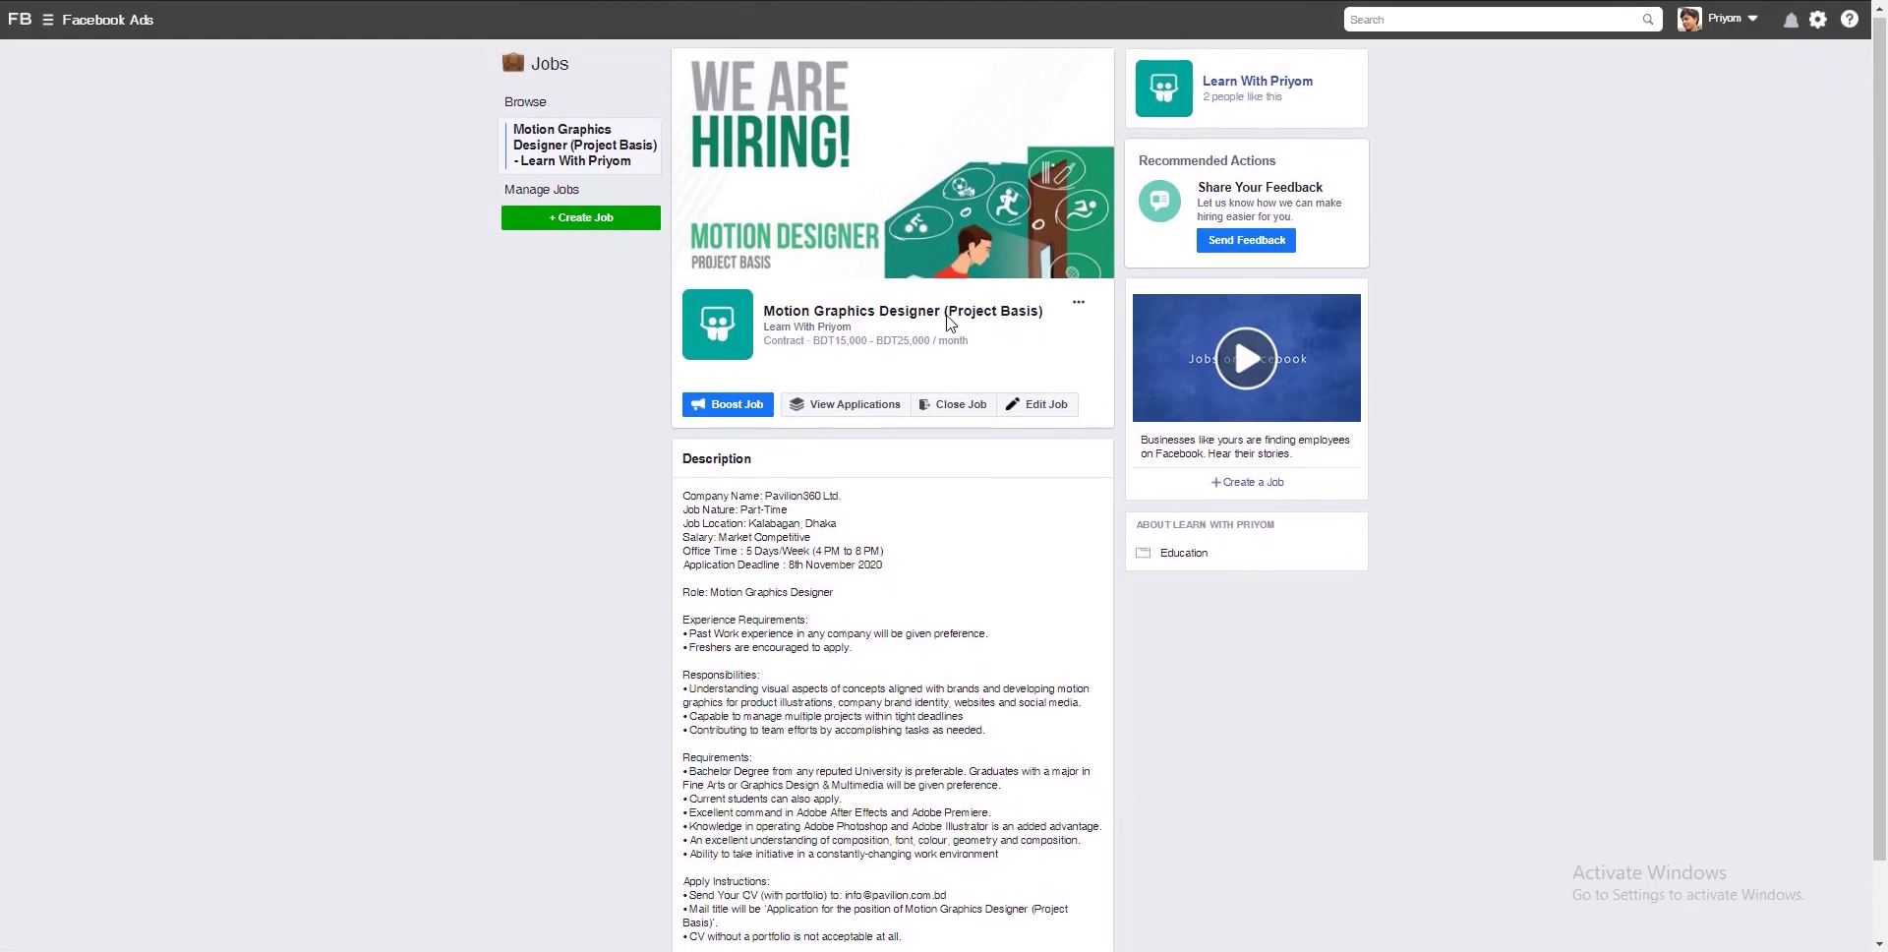
scroll(948, 314, down, 1)
scroll(902, 210, up, 1)
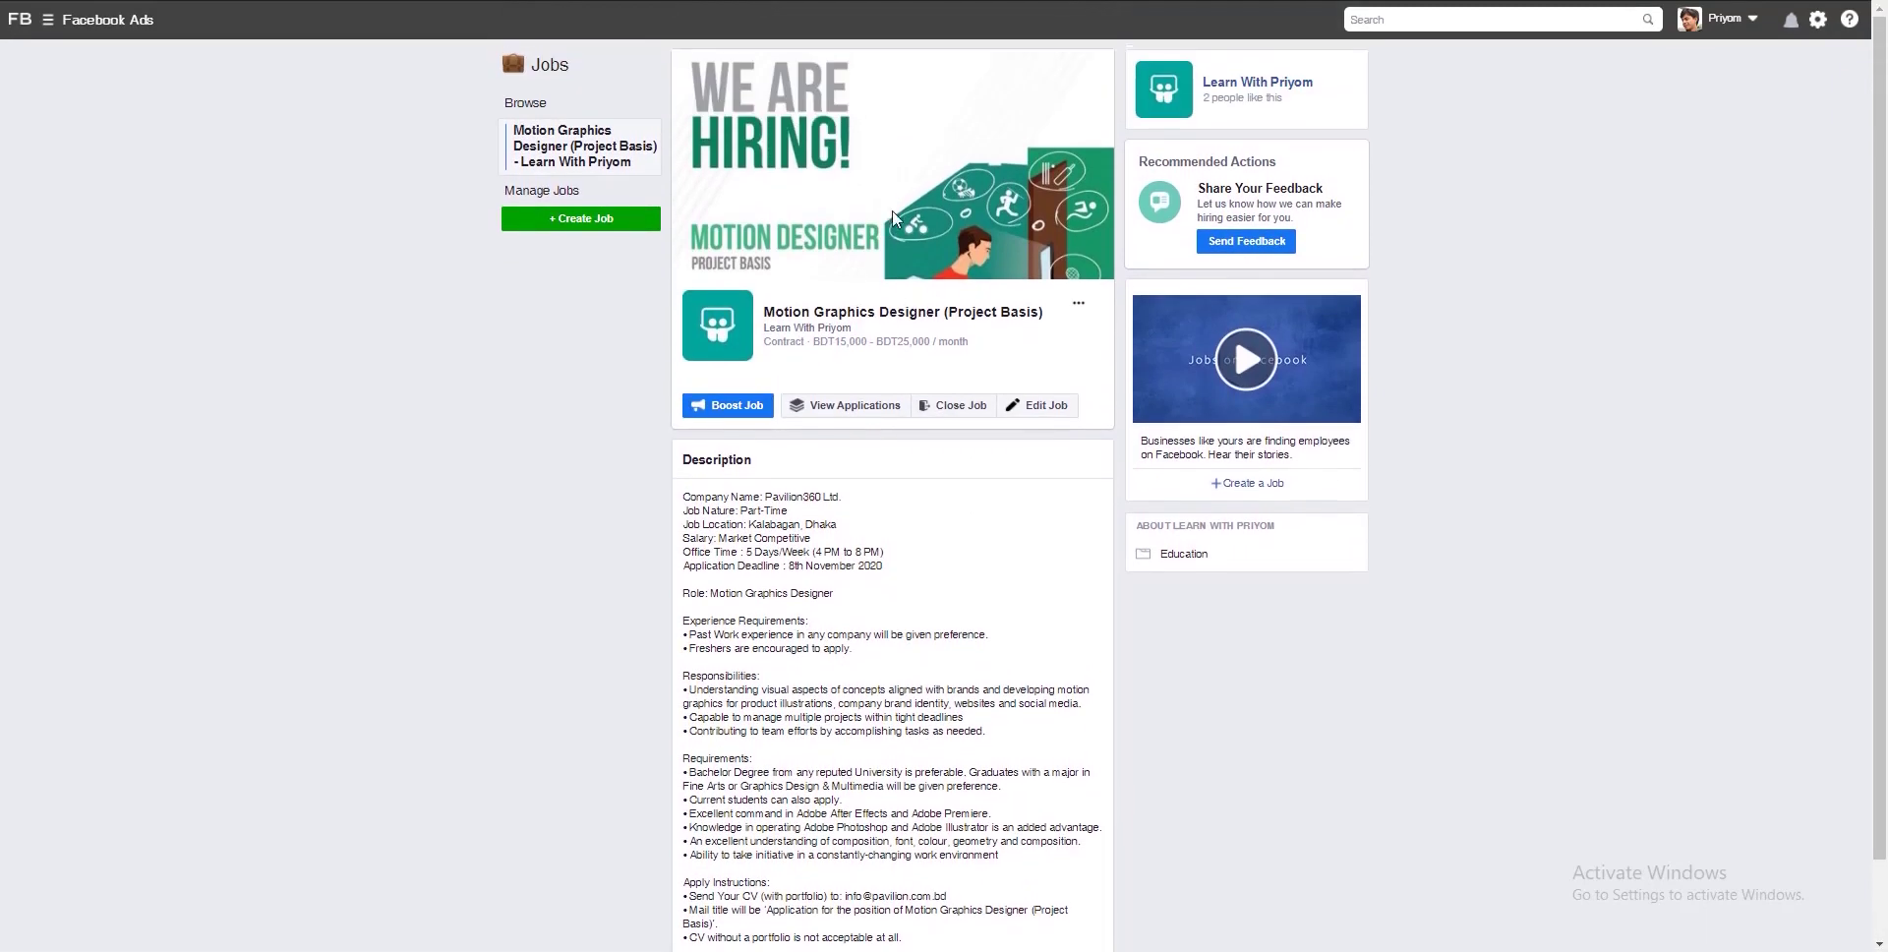
scroll(814, 295, down, 1)
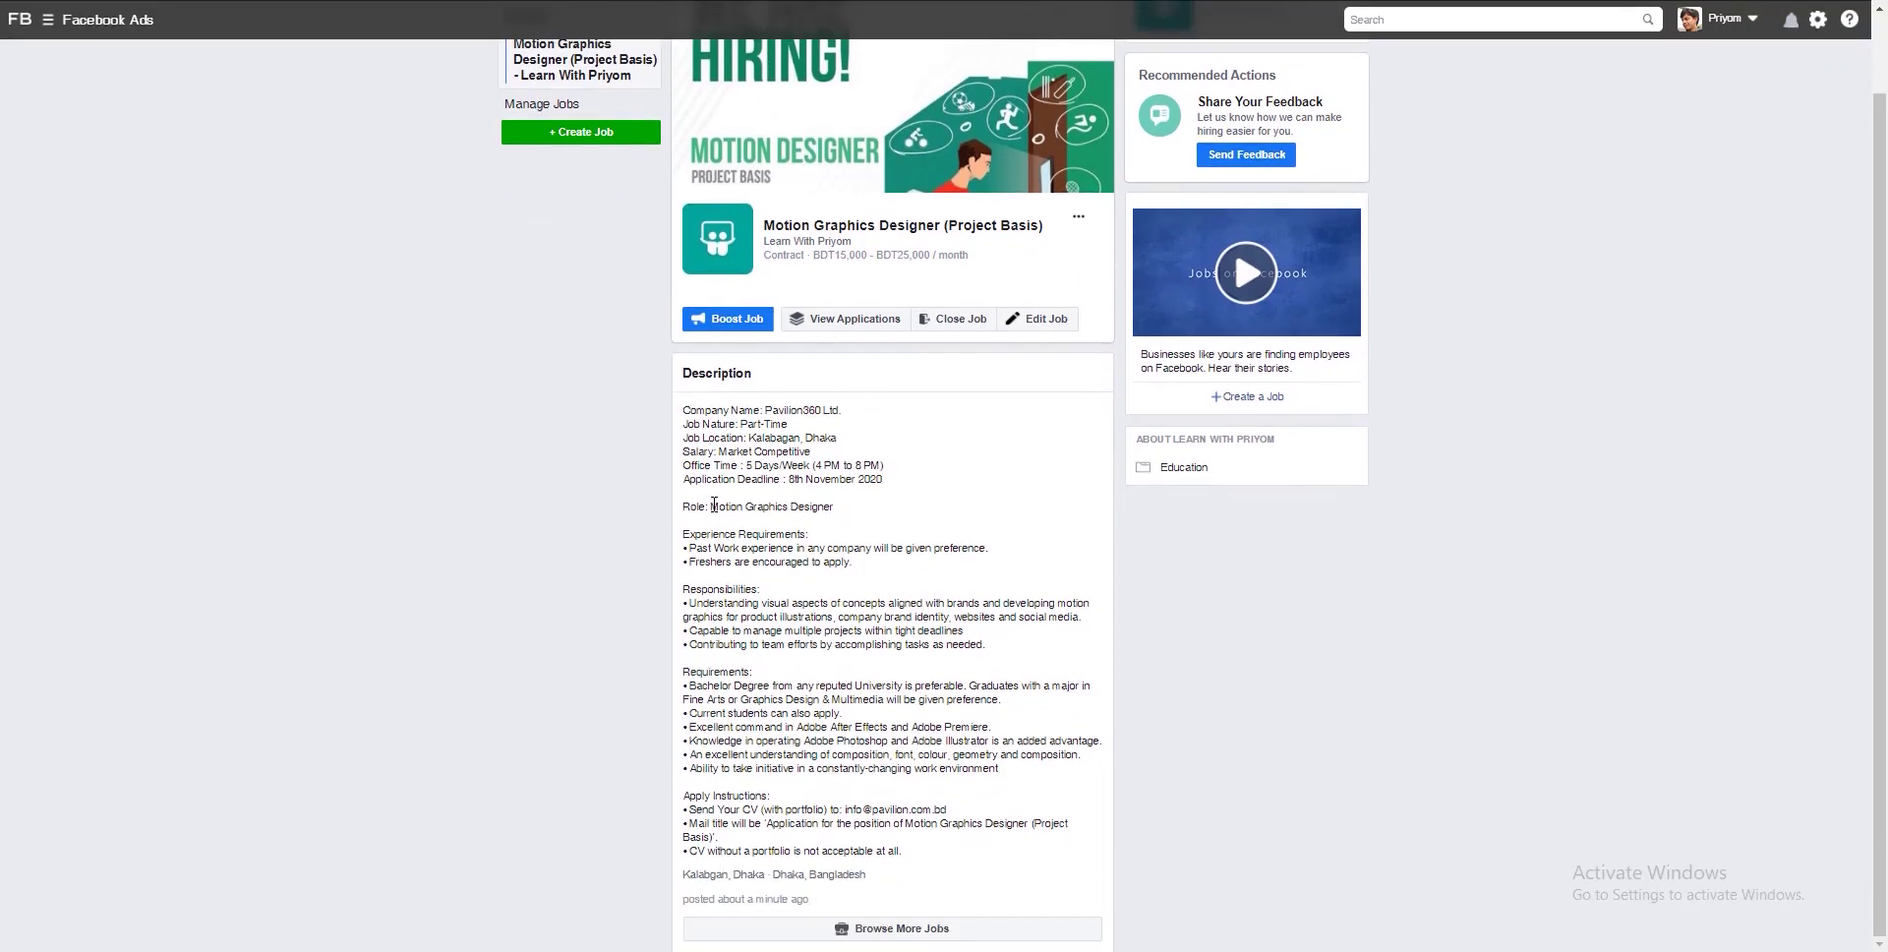
Open the applications for the published job and view the sort orders available for them.
click(851, 327)
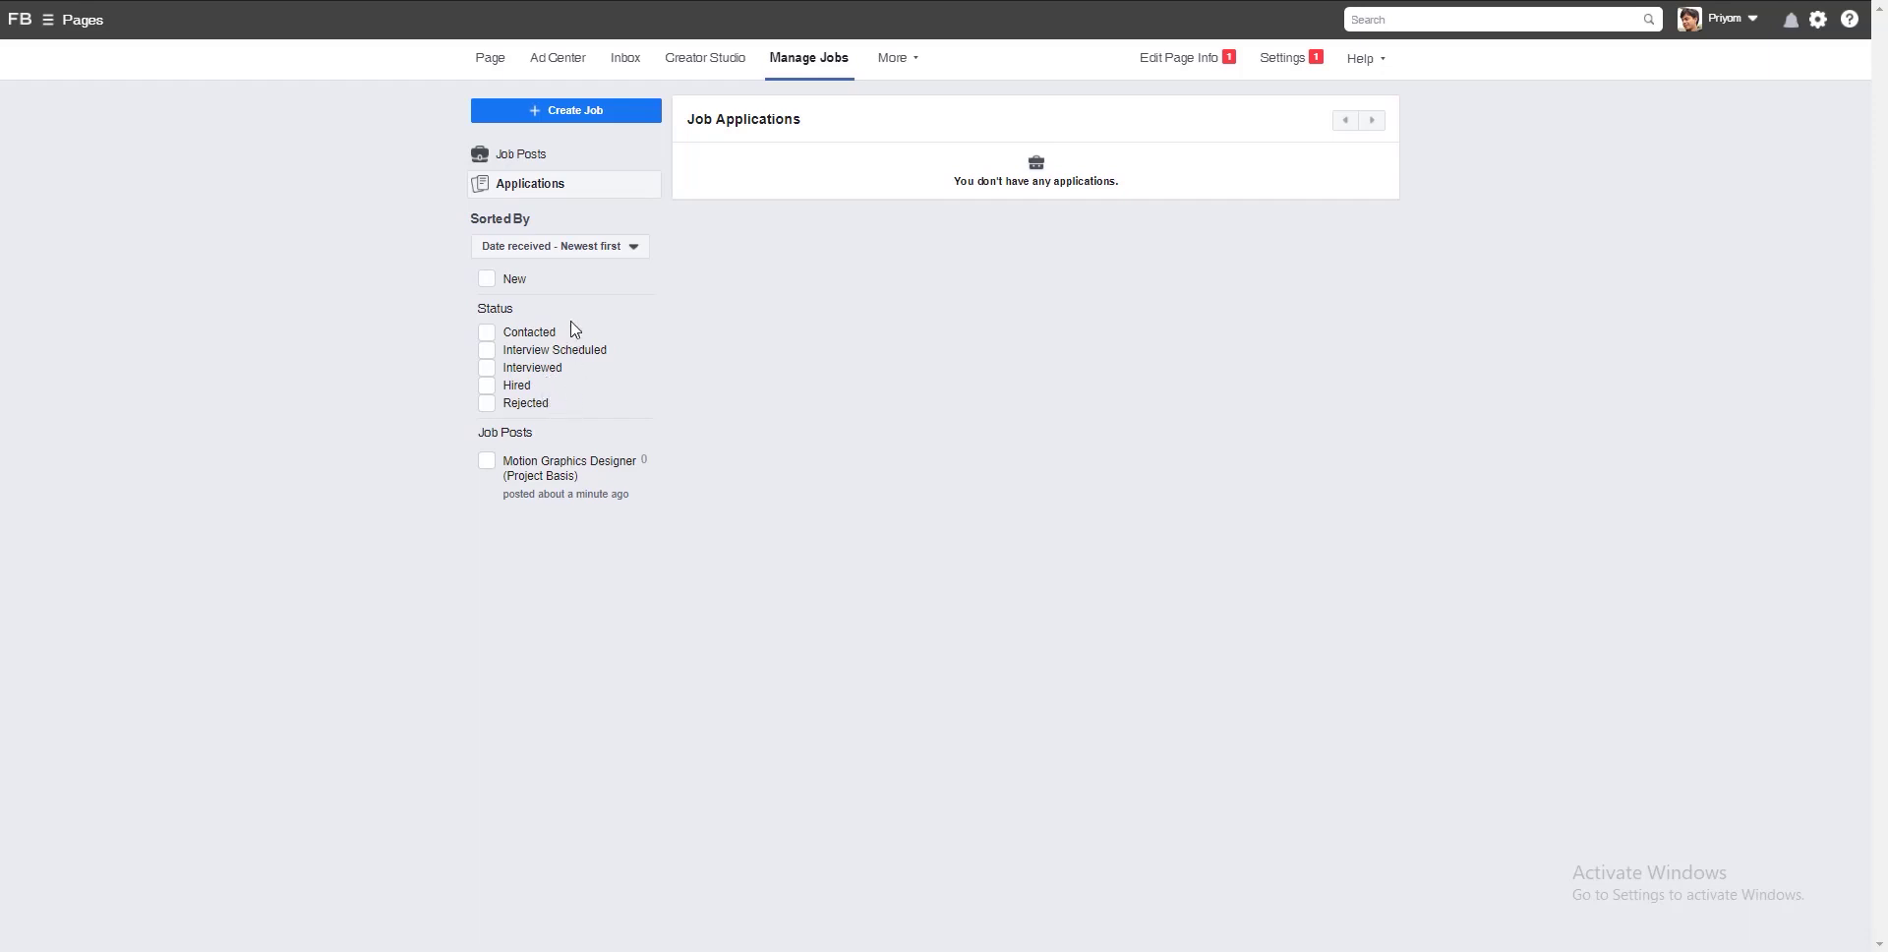
click(611, 253)
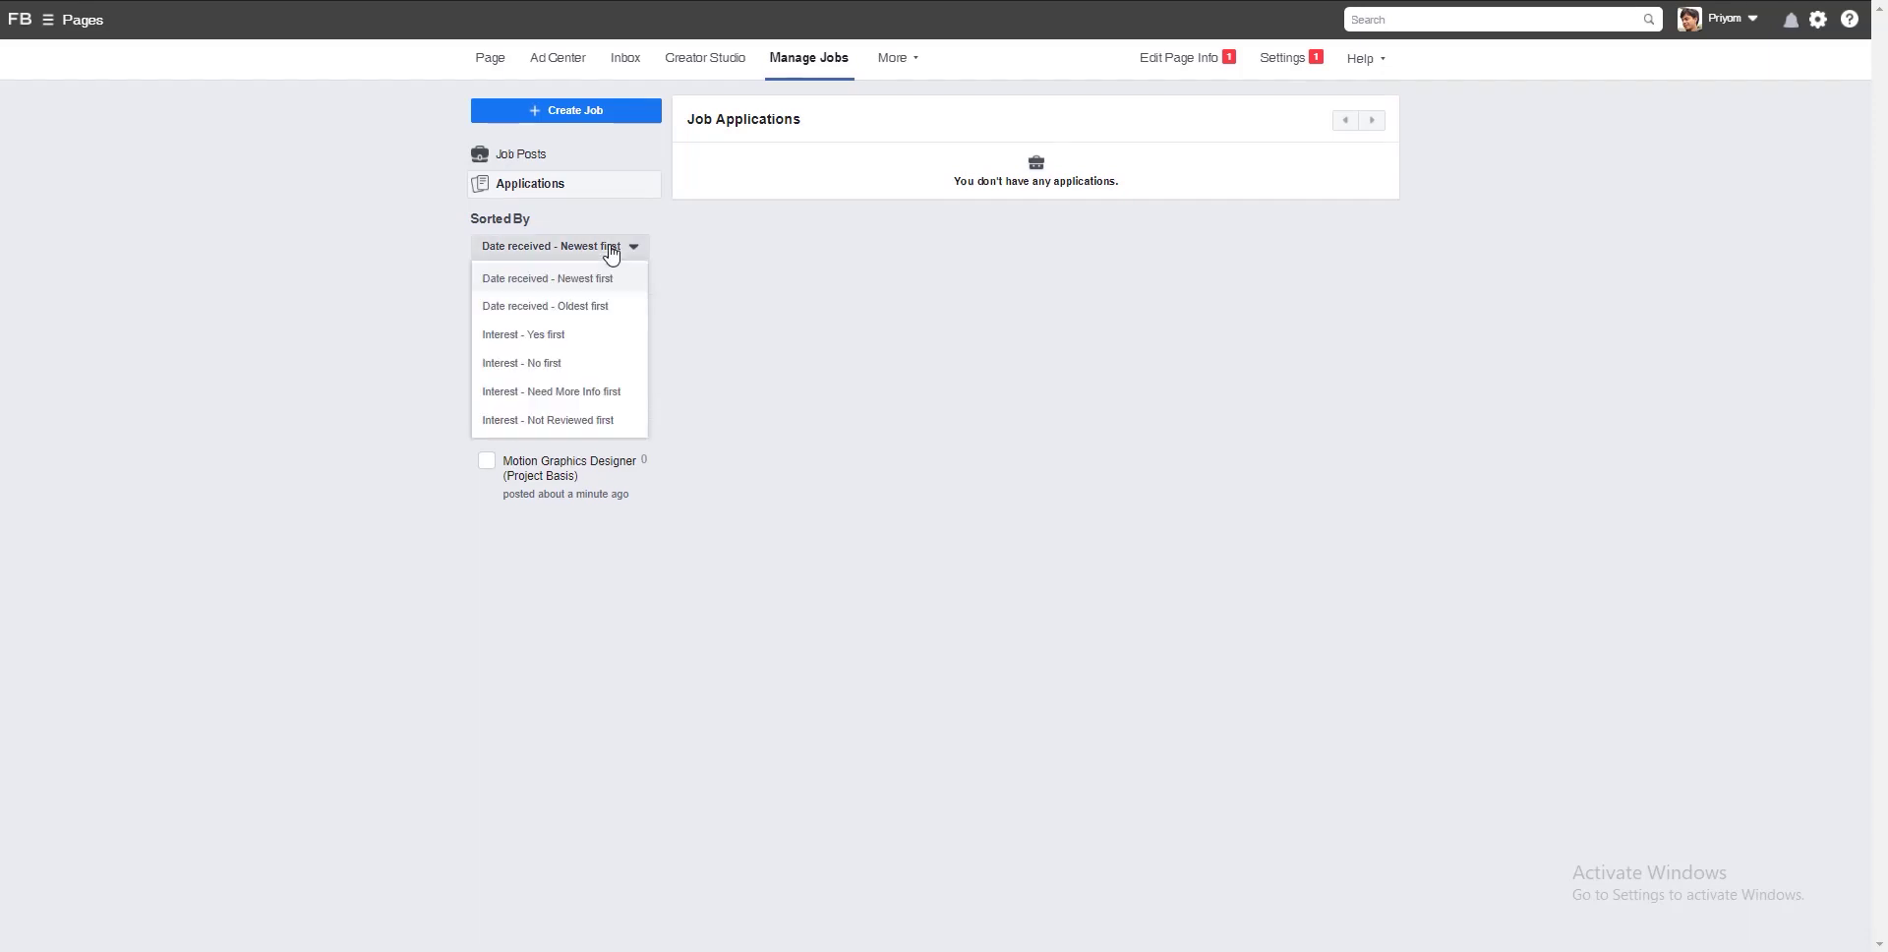
click(737, 455)
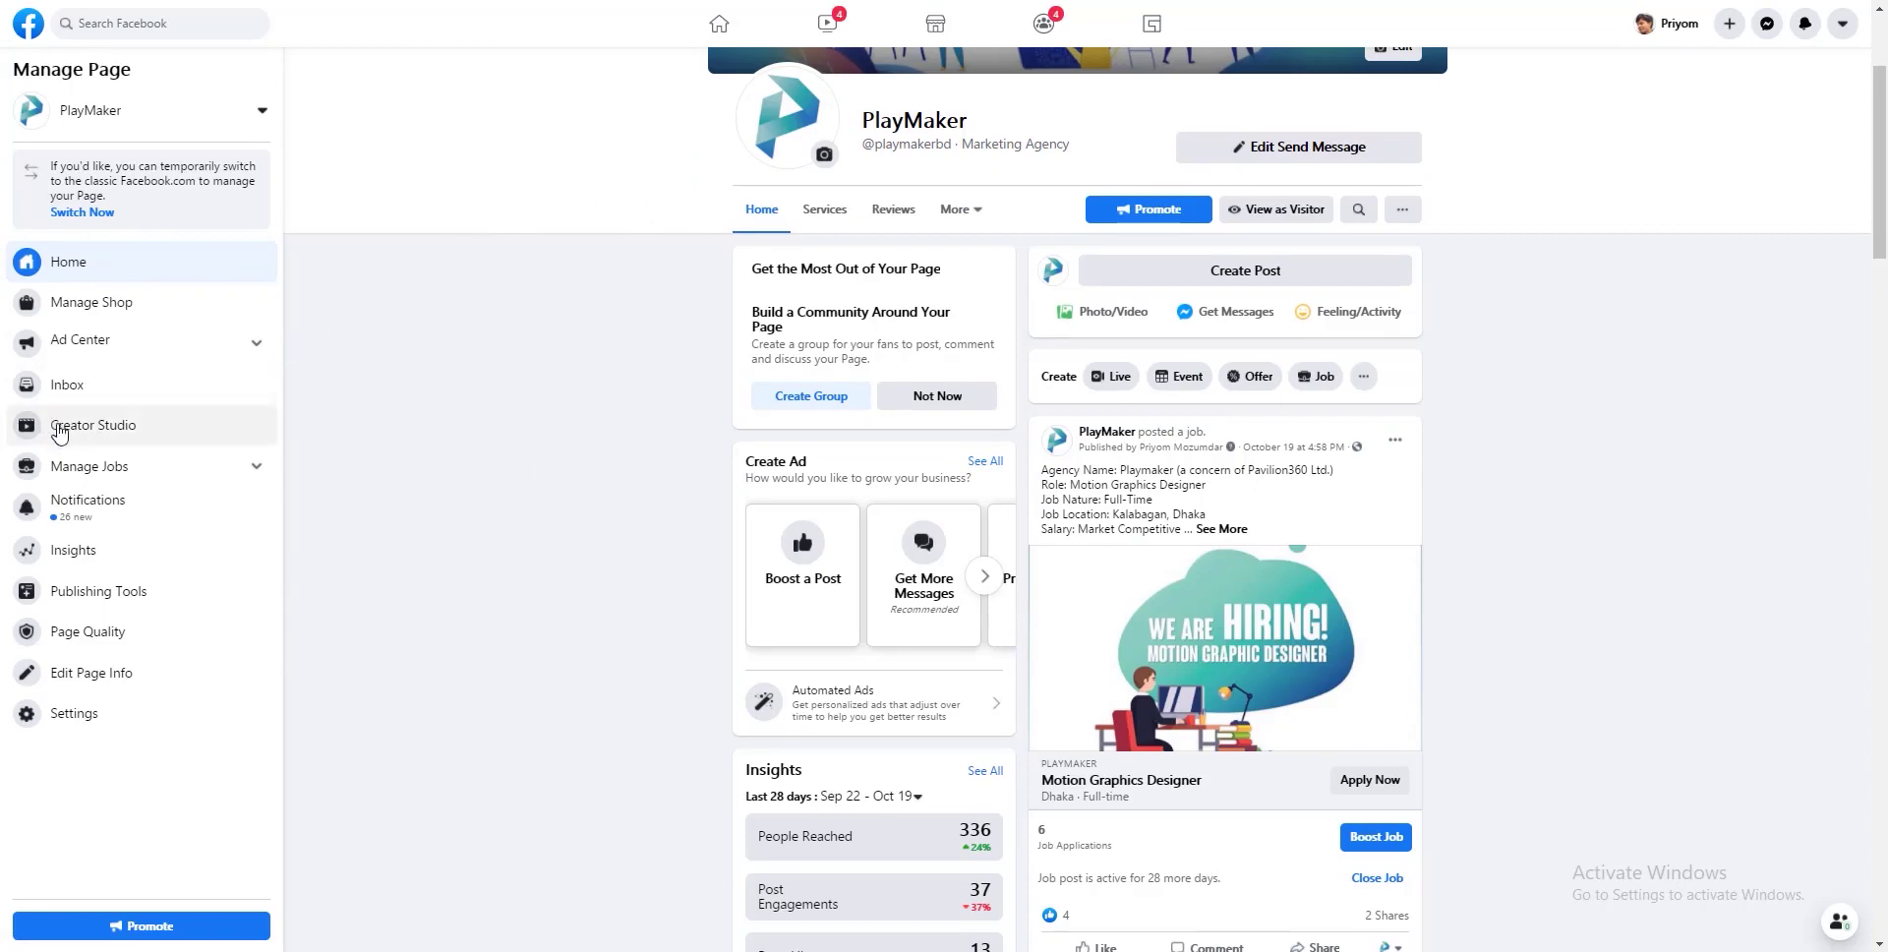
On the PlayMaker Page, open the applications for the Motion Graphics Designer job and view the first applicant's status options.
click(82, 478)
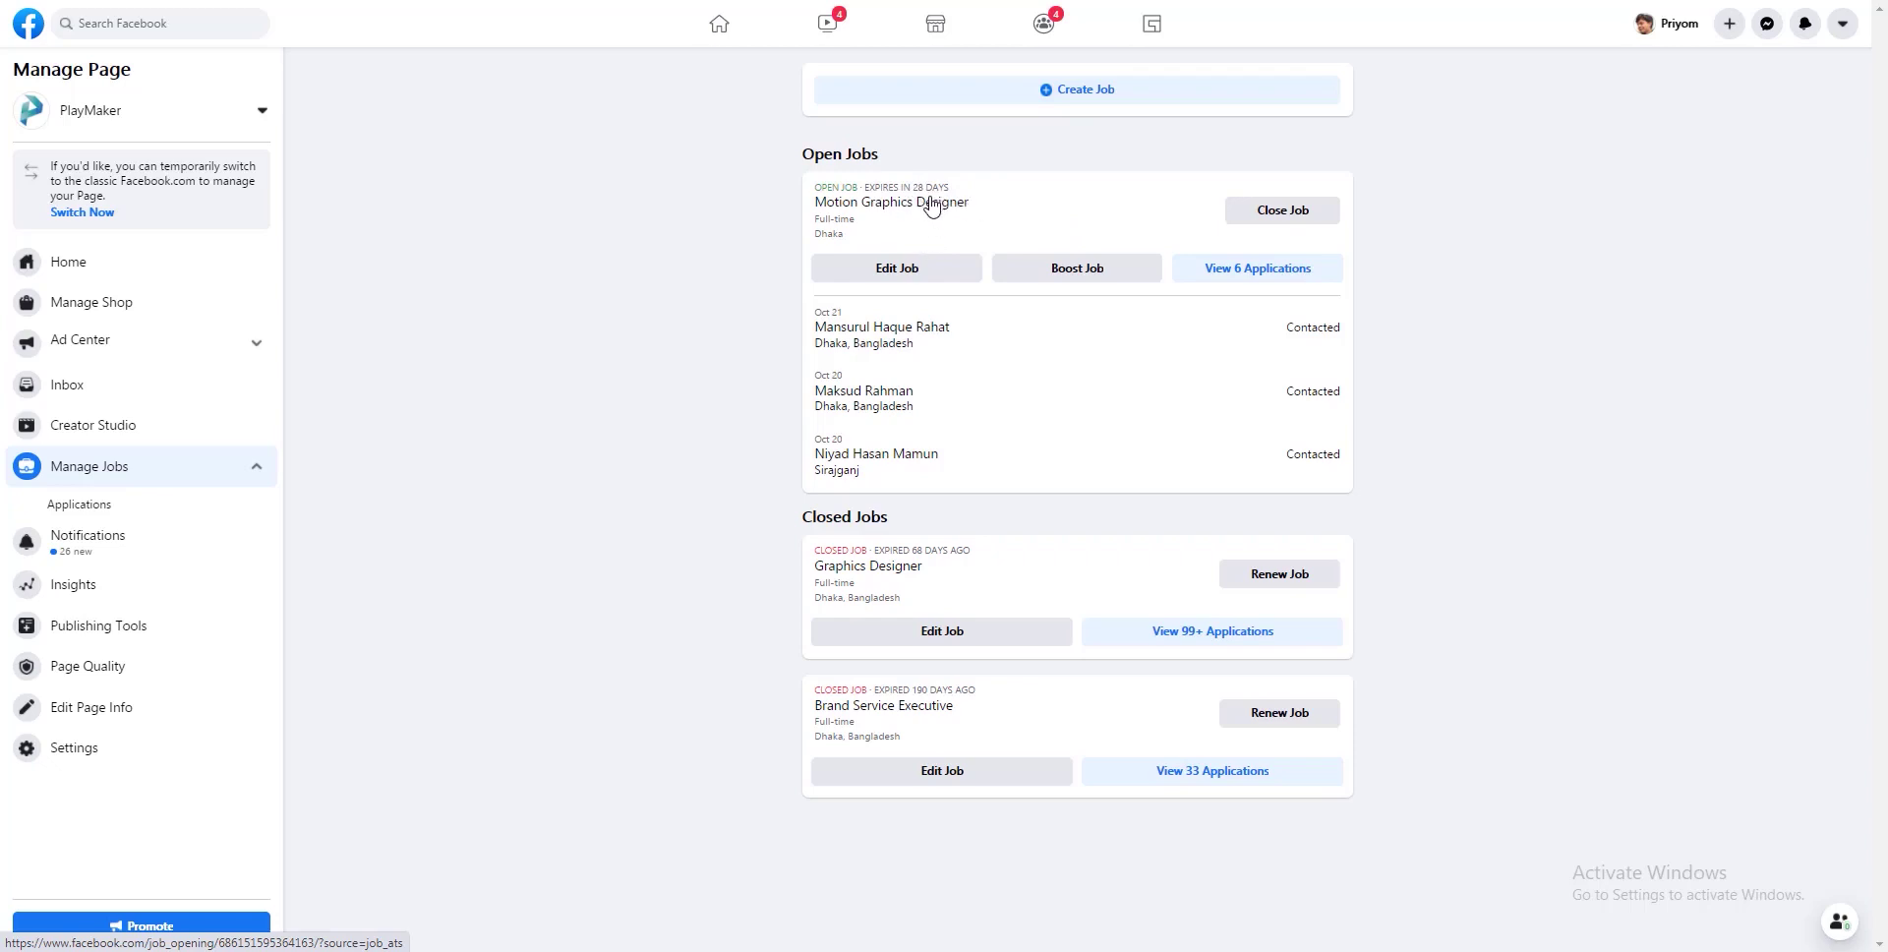
click(1223, 272)
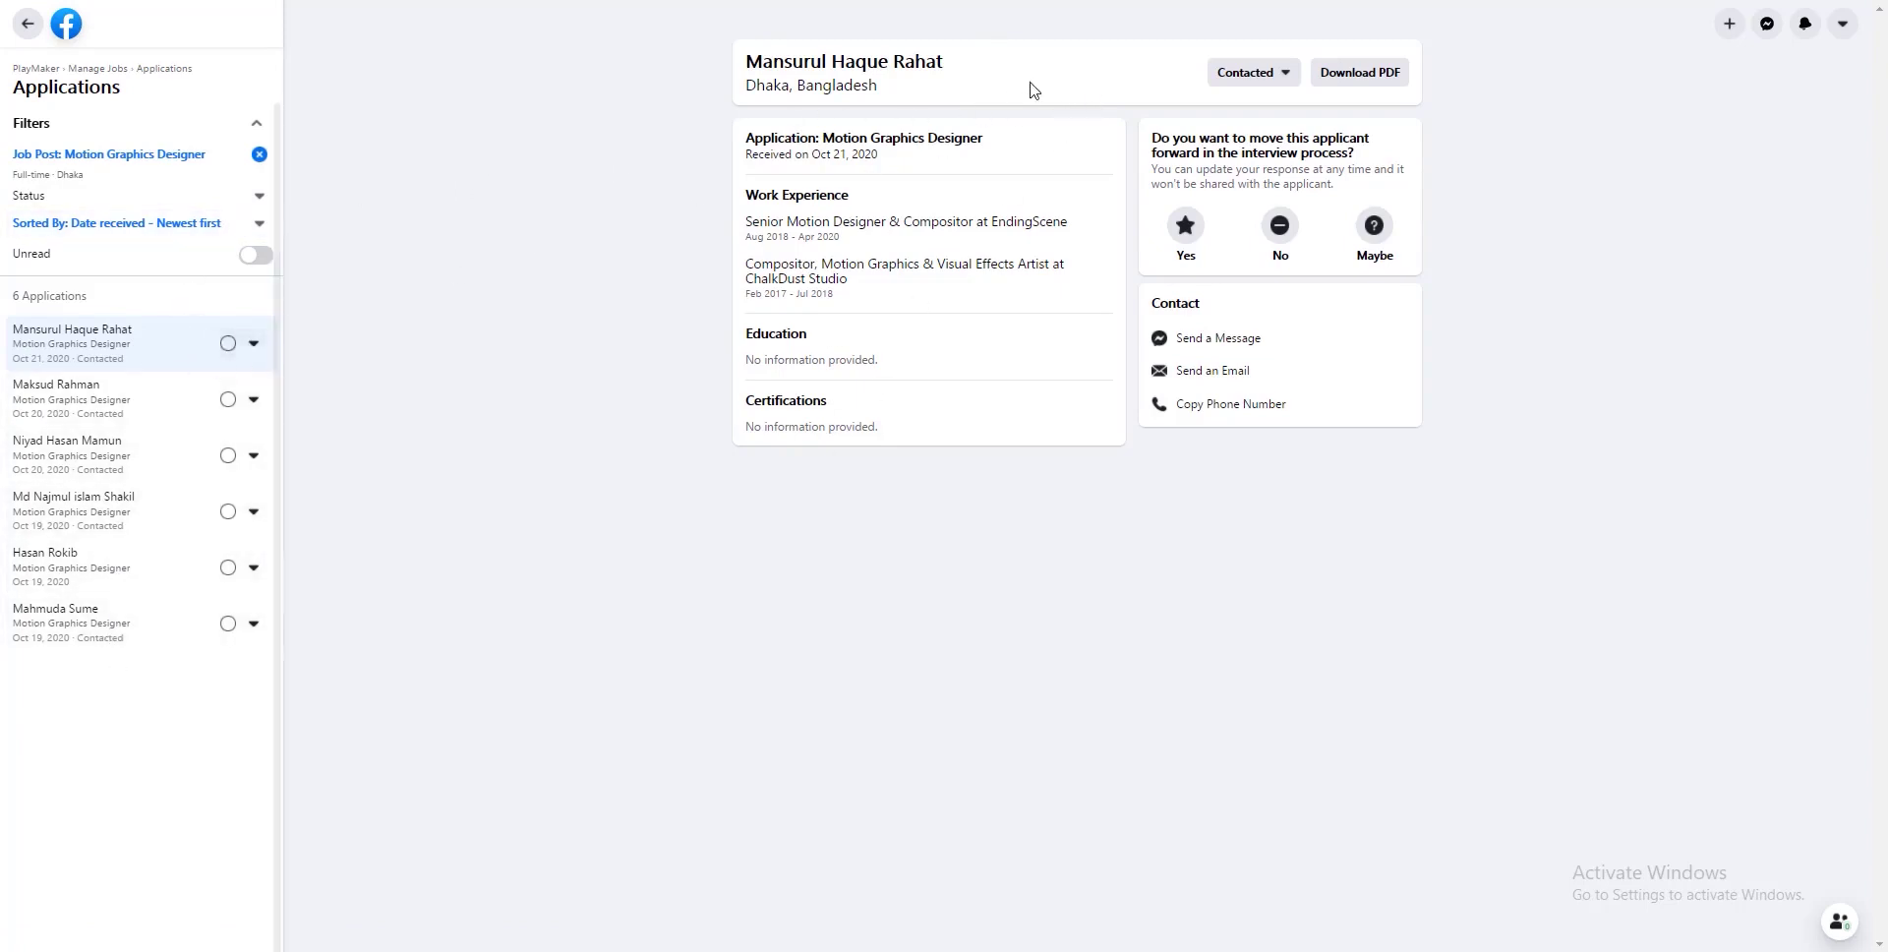
click(1296, 85)
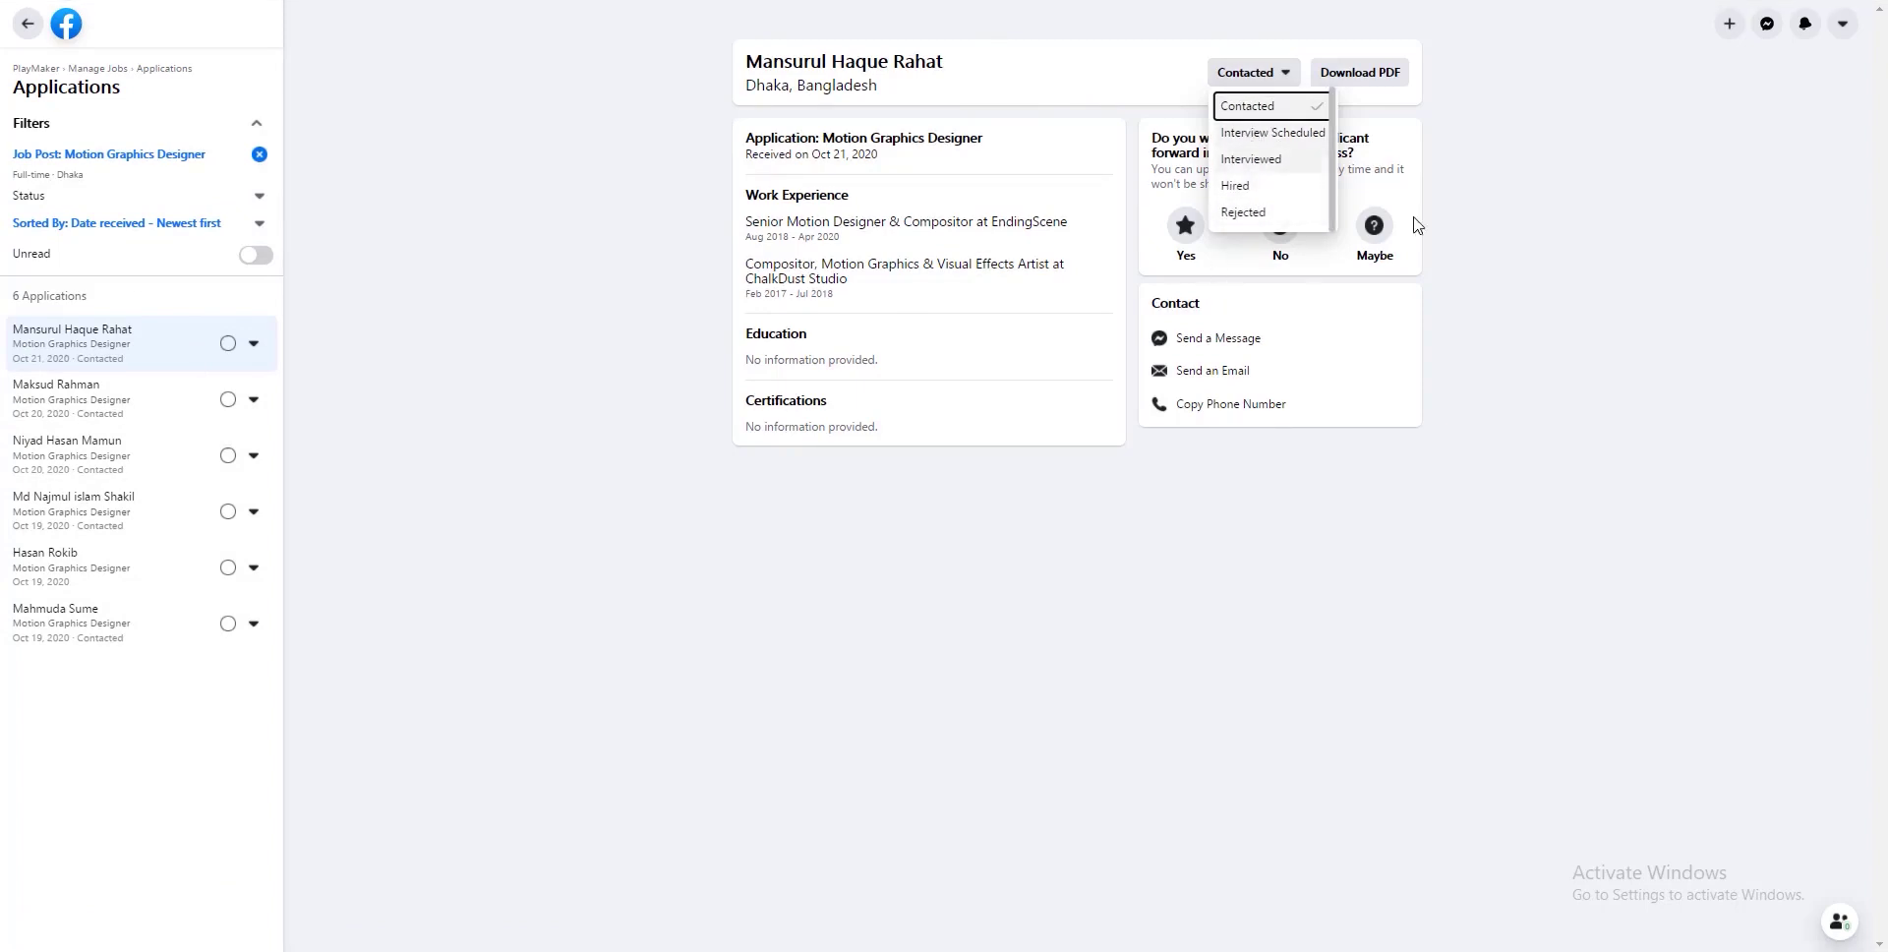
click(1530, 232)
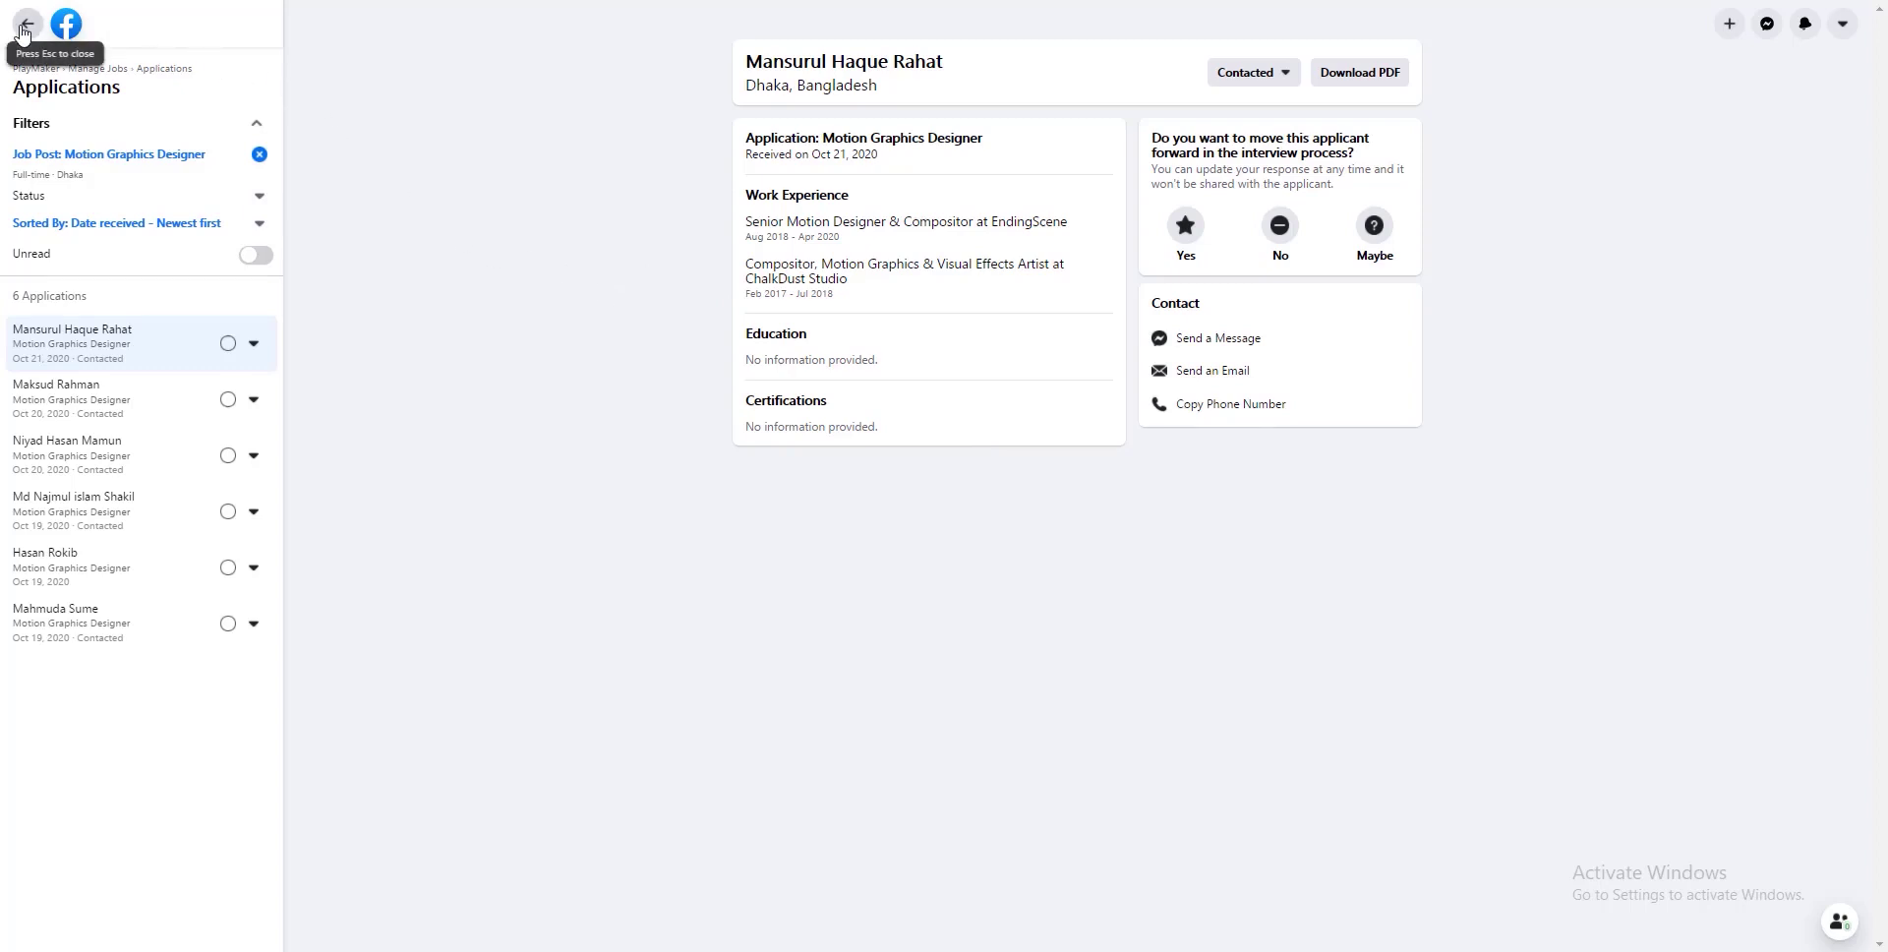
Examine the status and sorting filters of the applications list, and return to PlayMaker's job management page.
click(257, 200)
click(258, 204)
click(258, 225)
click(259, 227)
click(27, 24)
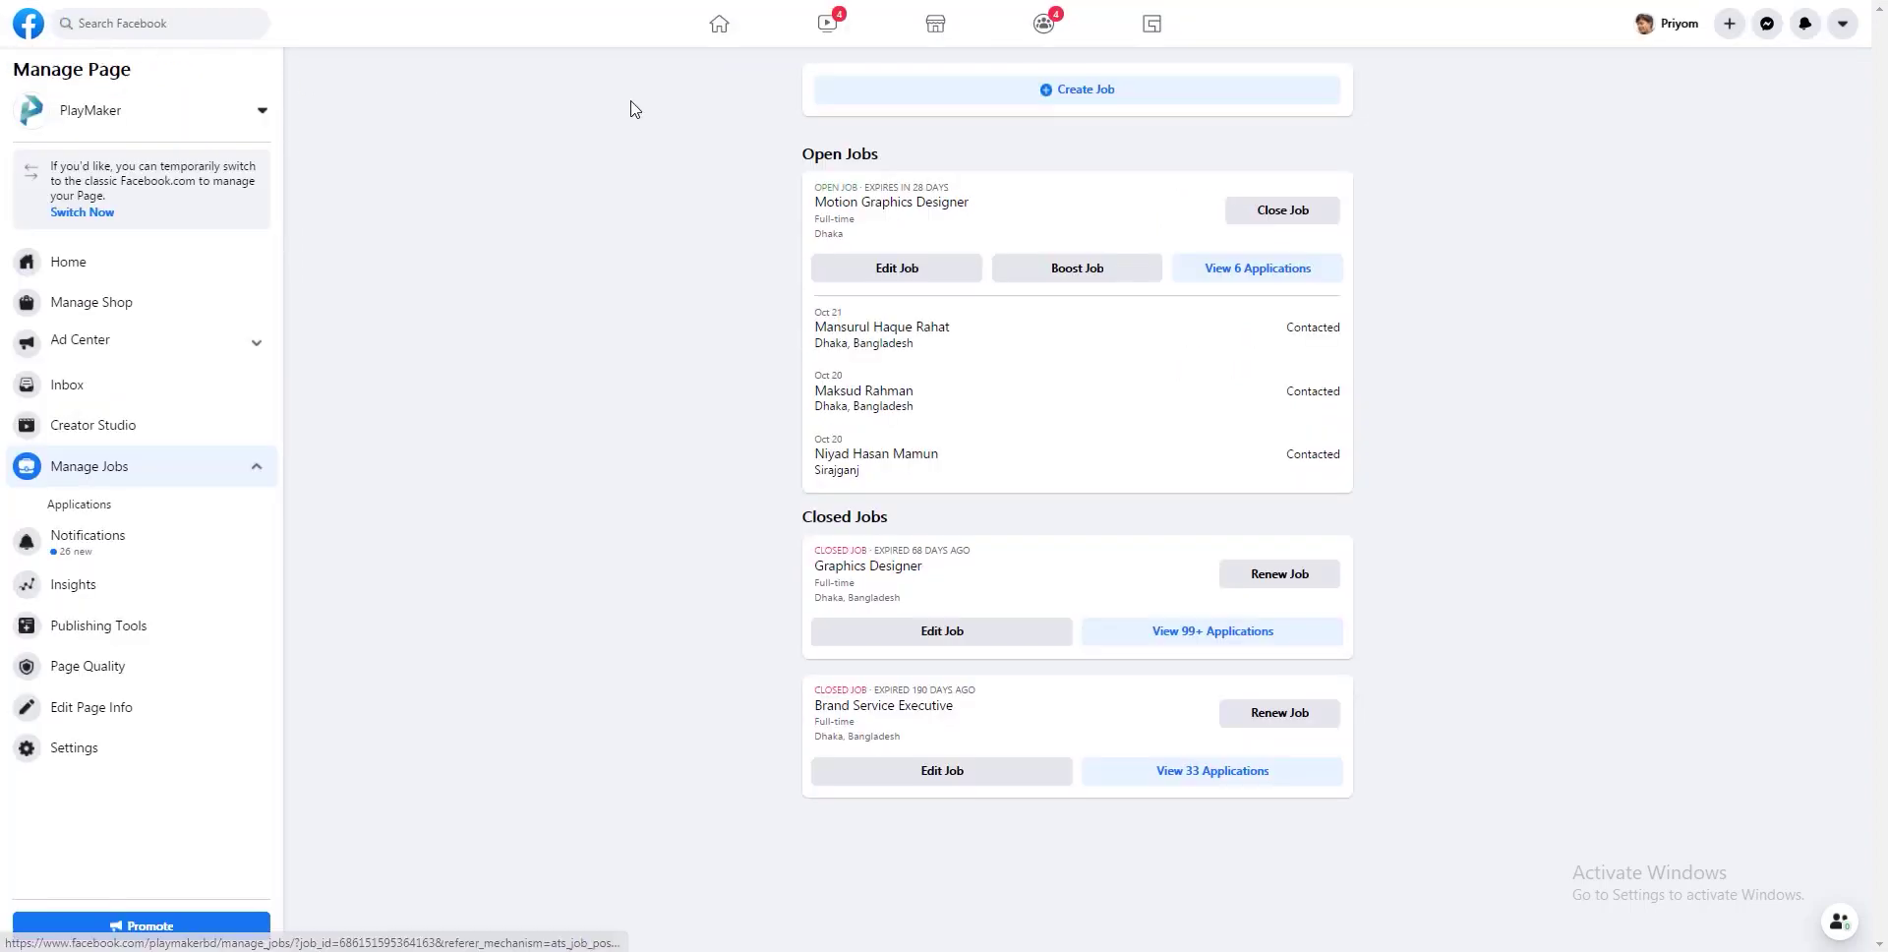